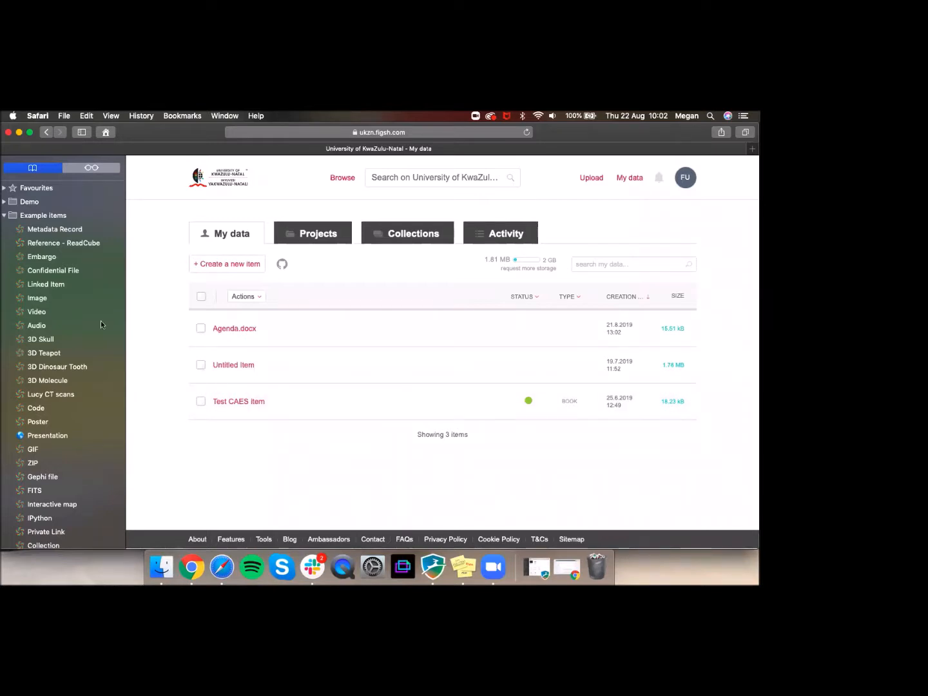
# Step: Open the 3D Dinosaur Tooth example in a new tab and accept the site's cookies
pyautogui.scroll(-1, 75, 366)
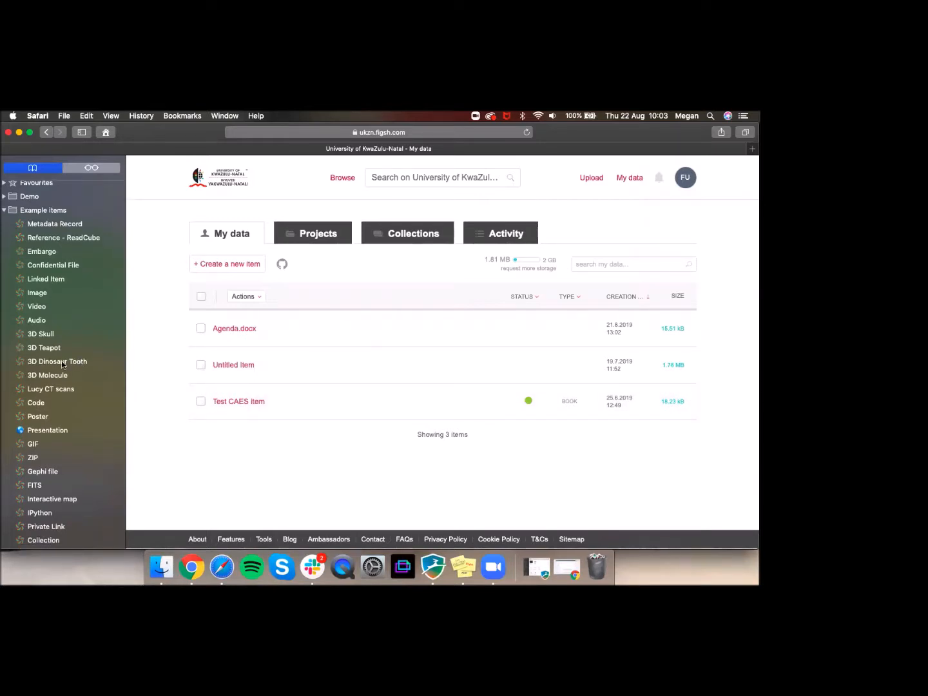
pyautogui.rightClick(72, 363)
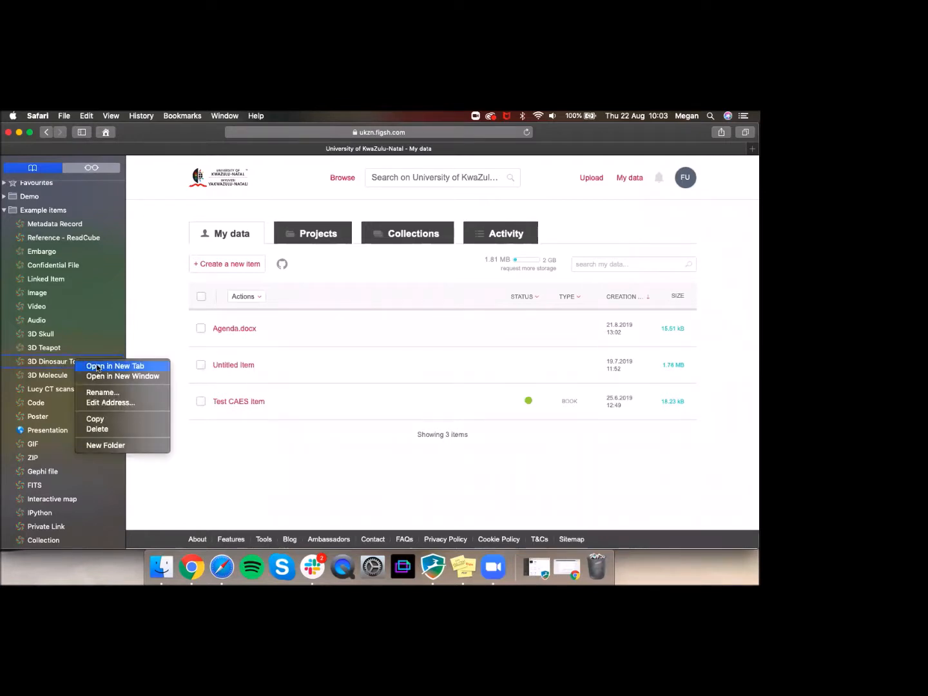
pyautogui.click(98, 366)
pyautogui.click(561, 148)
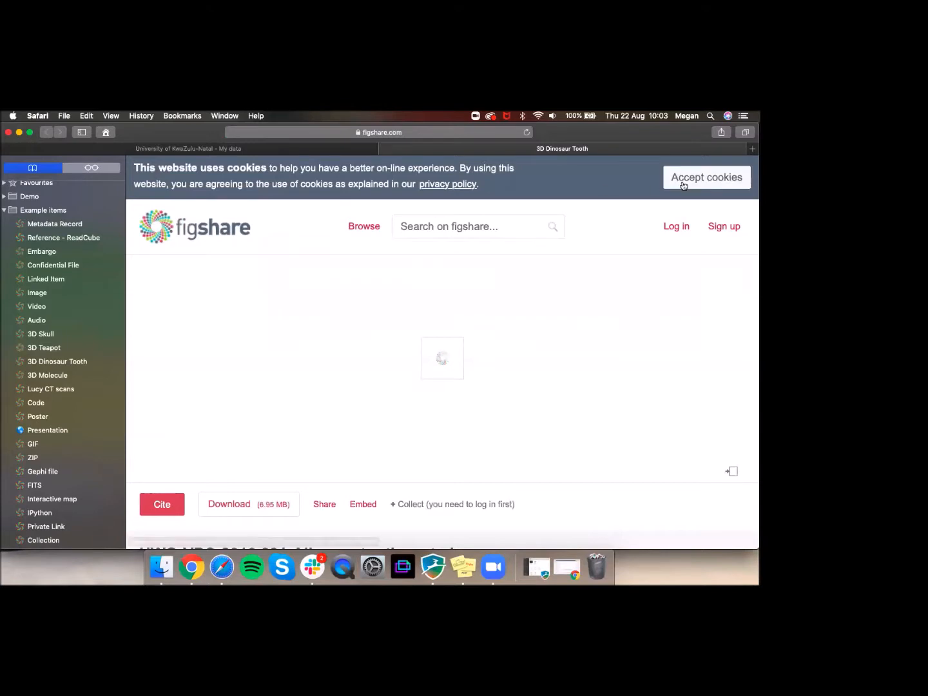
pyautogui.click(684, 184)
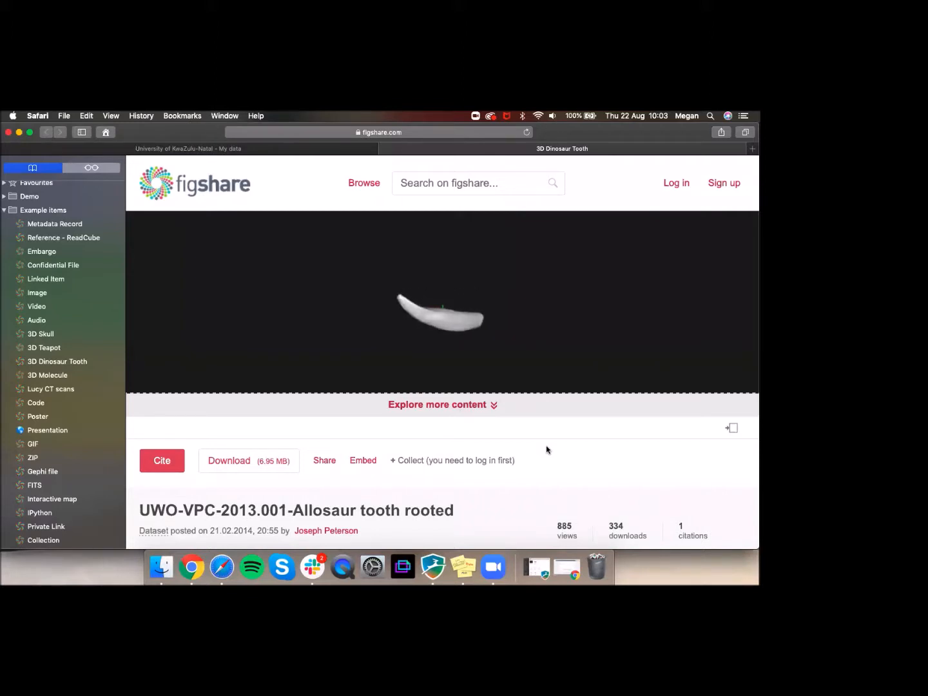
# Step: Rotate the Allosaur tooth in the 3D viewer, read its description, then close the item tab
pyautogui.click(468, 339)
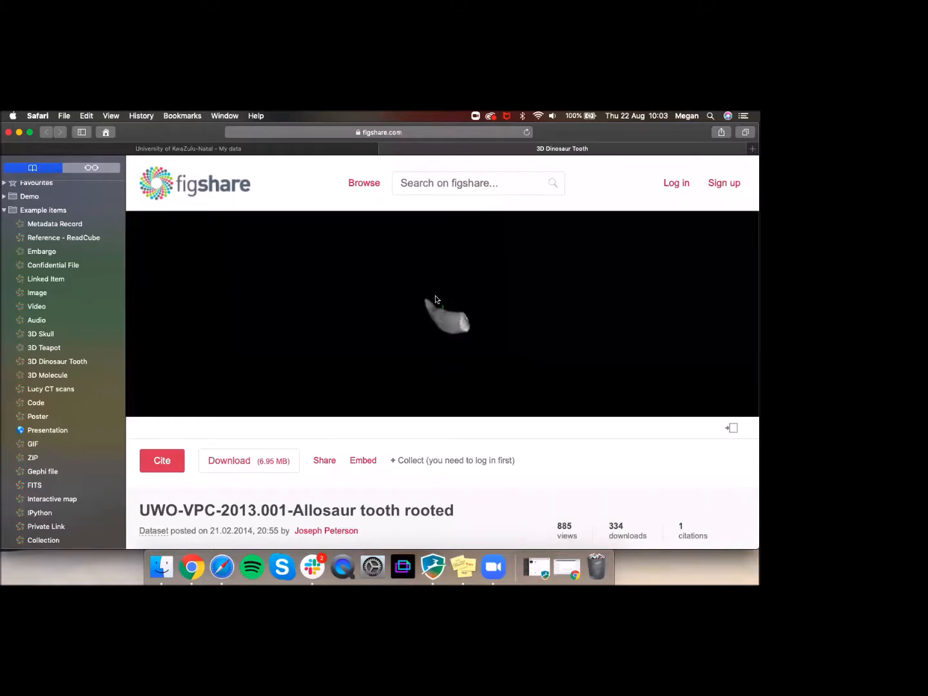
pyautogui.moveTo(402, 302); pyautogui.dragTo(221, 234)
pyautogui.scroll(8, 472, 347)
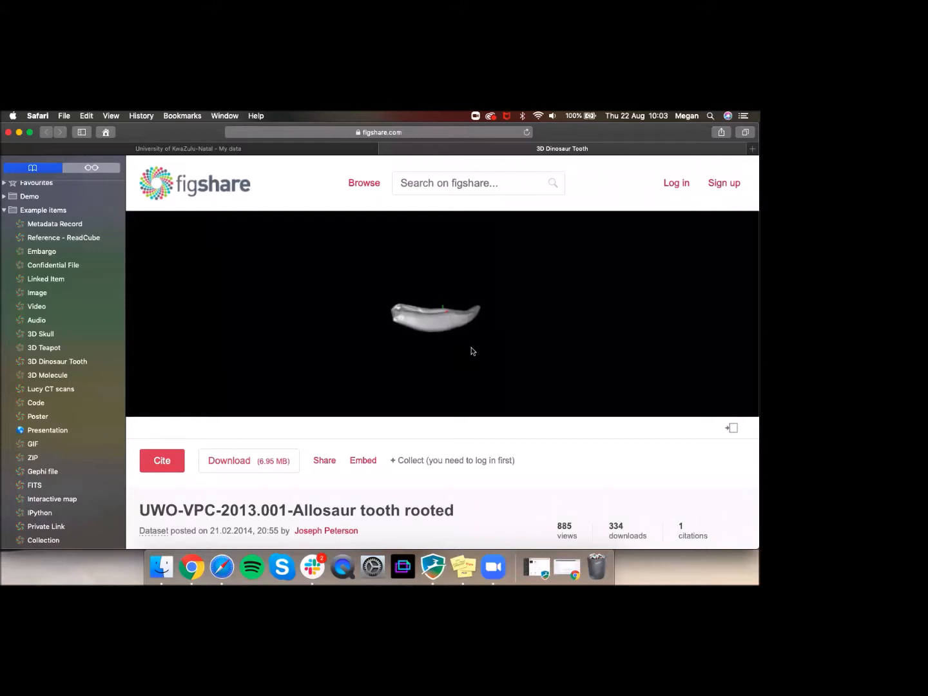
pyautogui.scroll(-5, 471, 351)
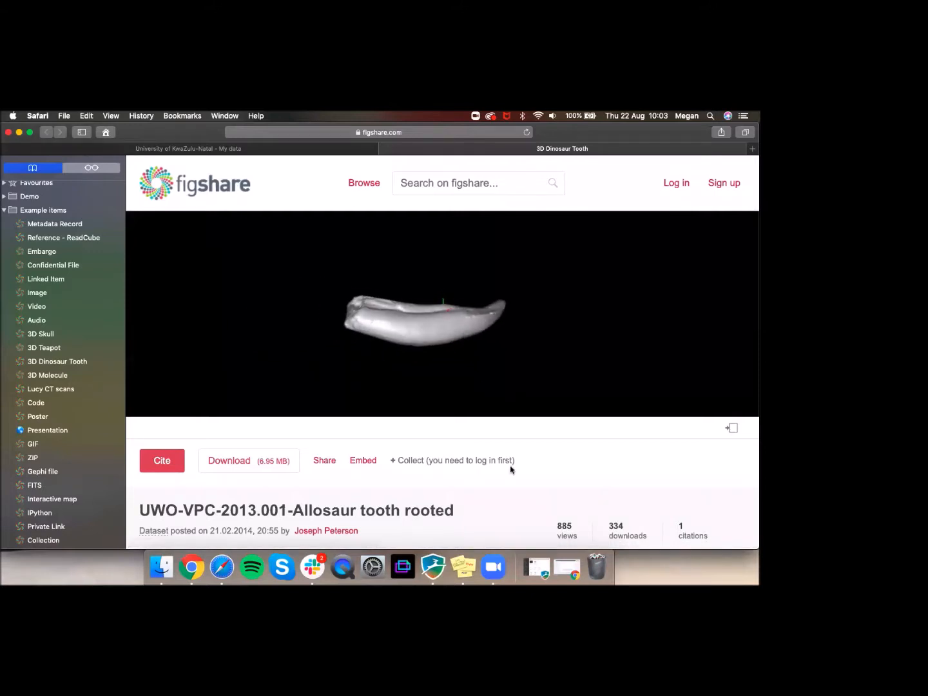
pyautogui.scroll(-1, 511, 469)
pyautogui.moveTo(496, 362); pyautogui.dragTo(409, 409)
pyautogui.scroll(-5, 410, 409)
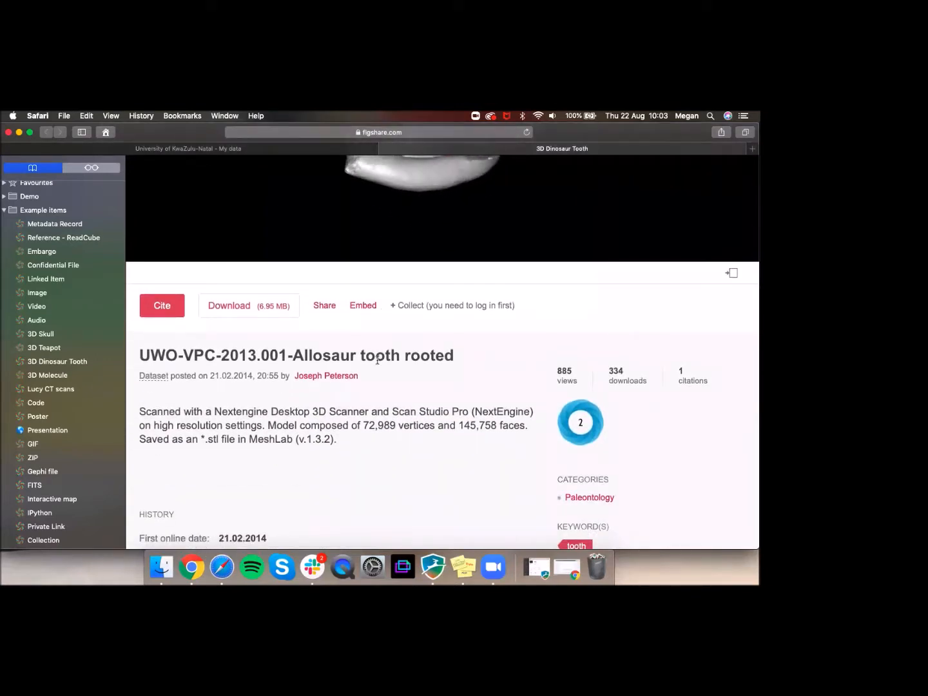
pyautogui.click(385, 148)
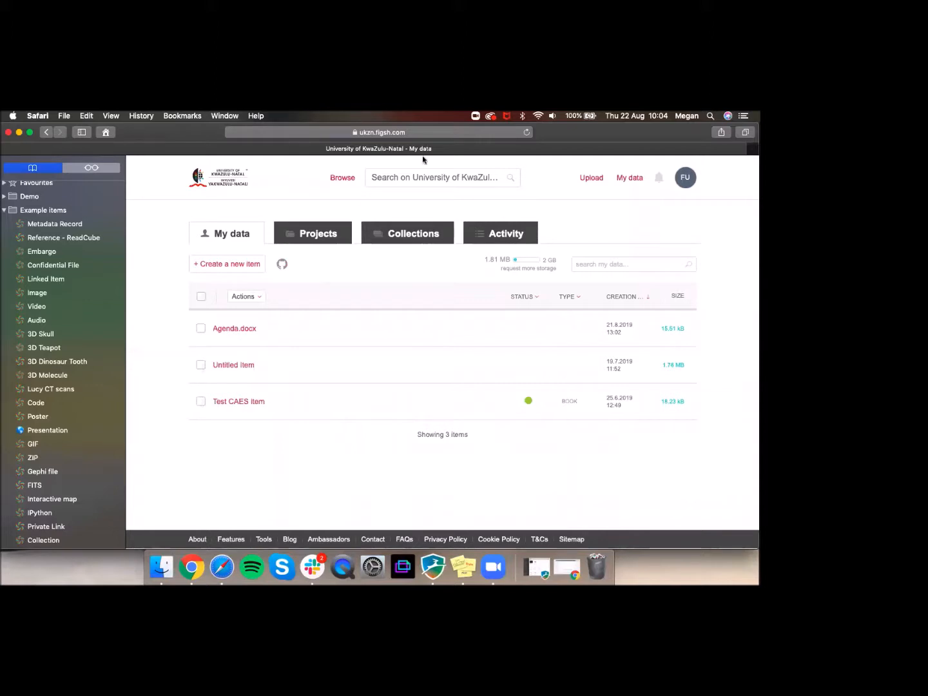
# Step: Load figshare.com/tools in a new tab and look over the Desktop uploader downloads
pyautogui.press('super+t')
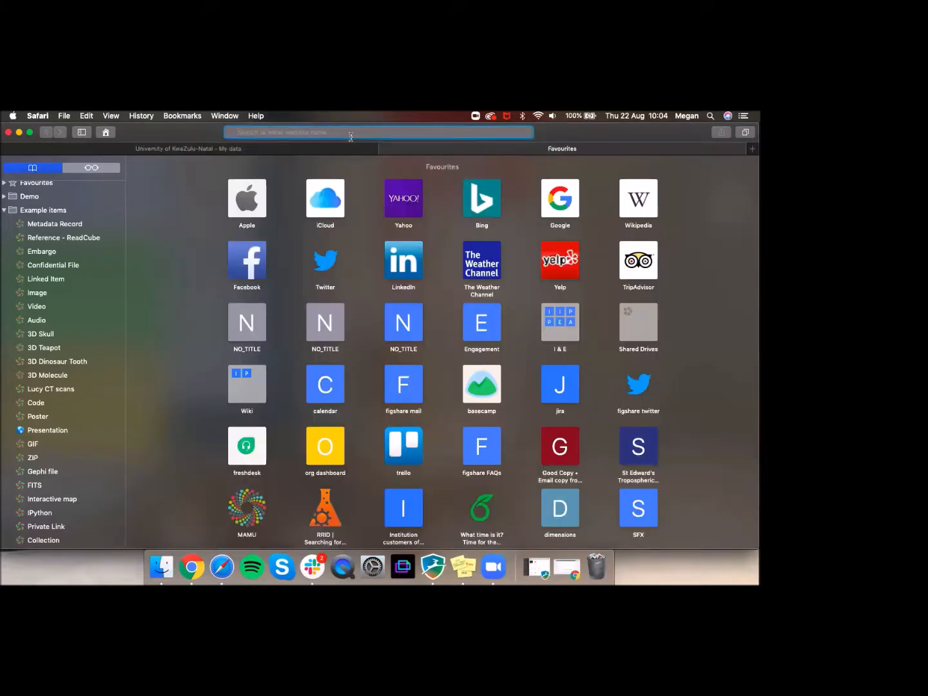
pyautogui.write('figshare.com/tools')
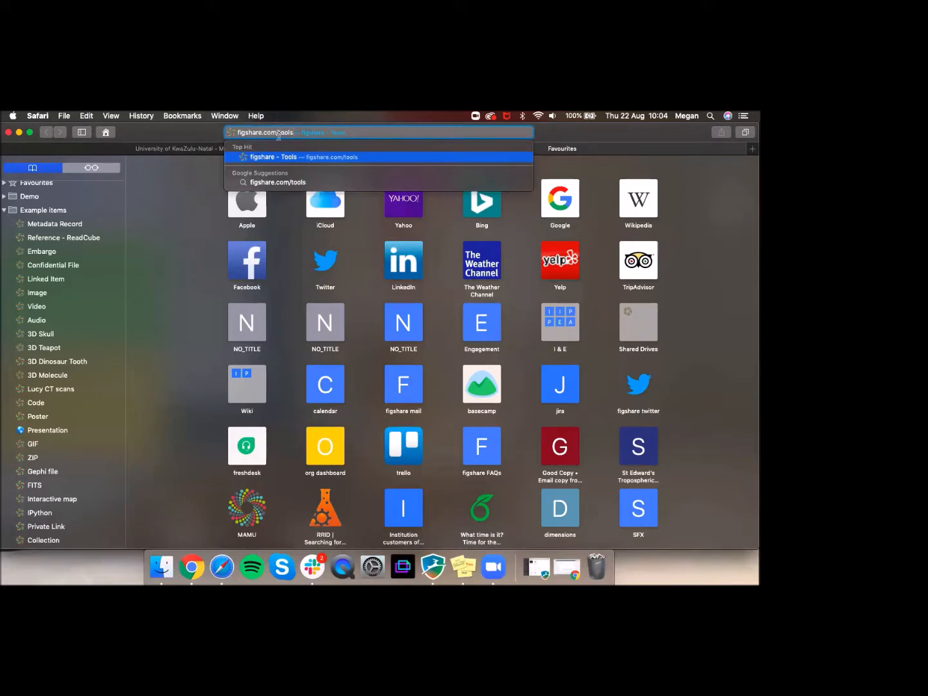
pyautogui.press('Return')
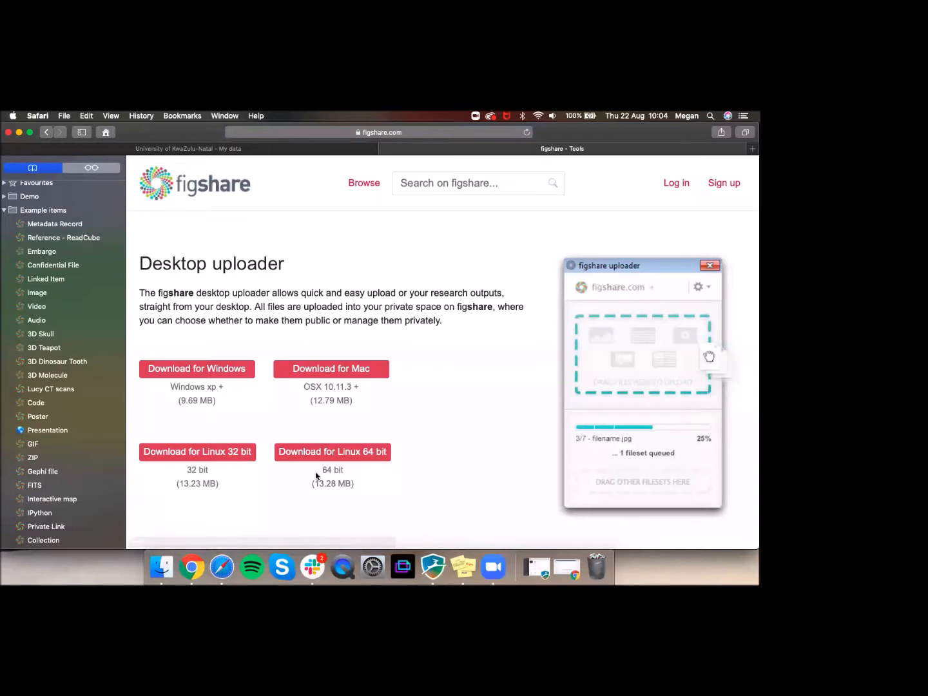
pyautogui.scroll(-1, 447, 426)
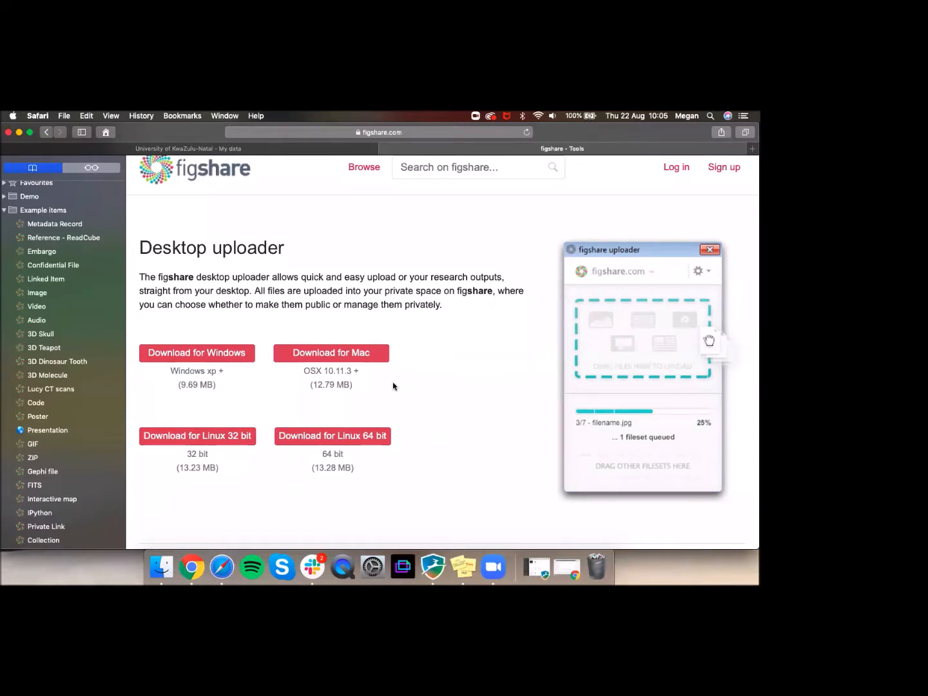
pyautogui.scroll(-1, 394, 386)
# Step: Browse the API documentation at docs.figshare.com, then close that tab
pyautogui.click(423, 129)
pyautogui.write('ap')
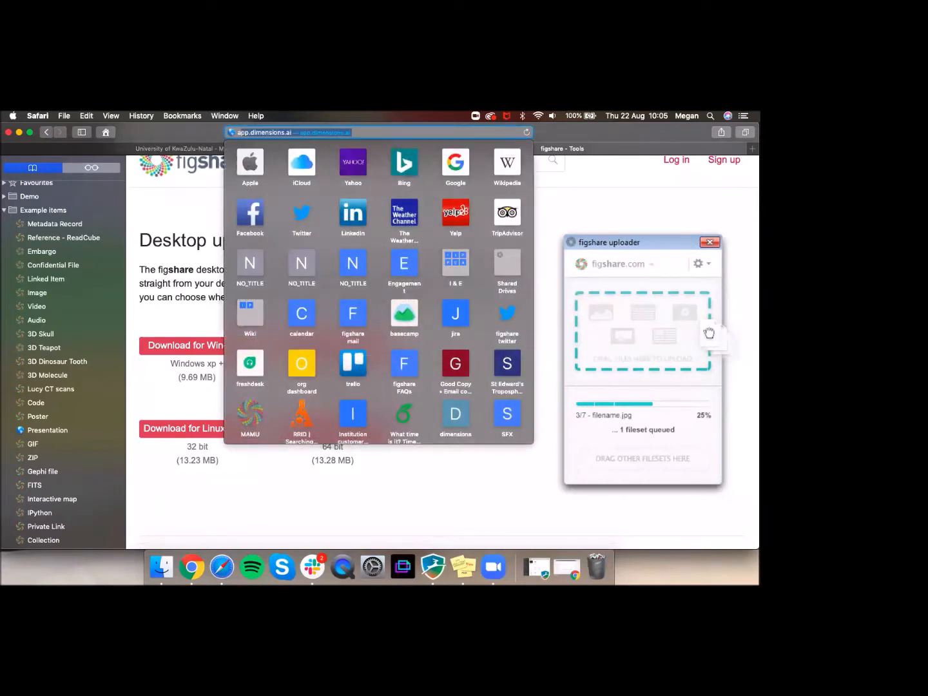
pyautogui.press('BackSpace')
pyautogui.press('BackSpace')
pyautogui.press('BackSpace')
pyautogui.write('docs.figshare.com')
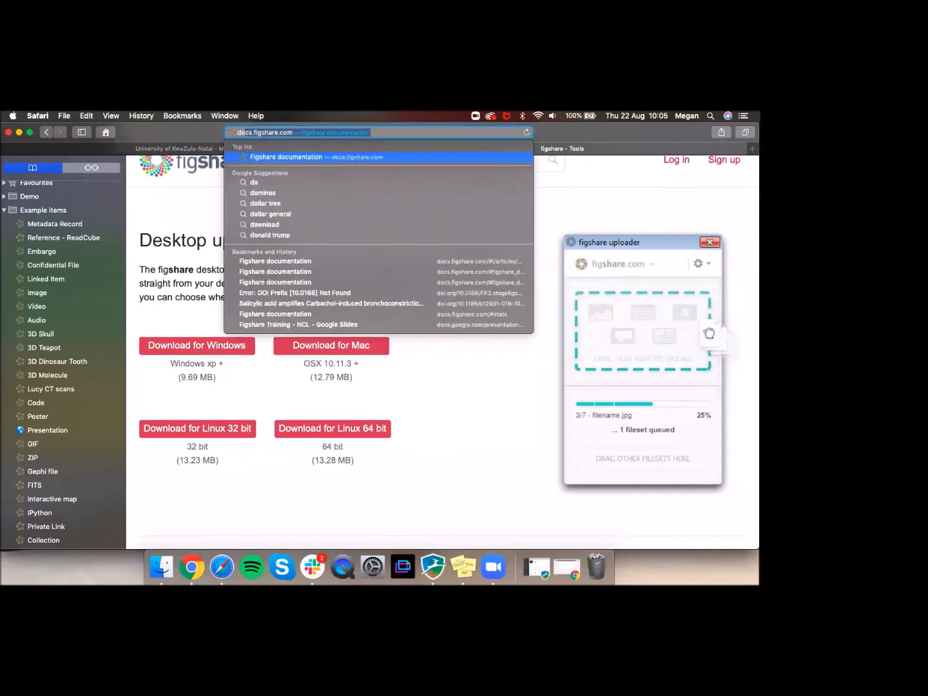
pyautogui.press('Return')
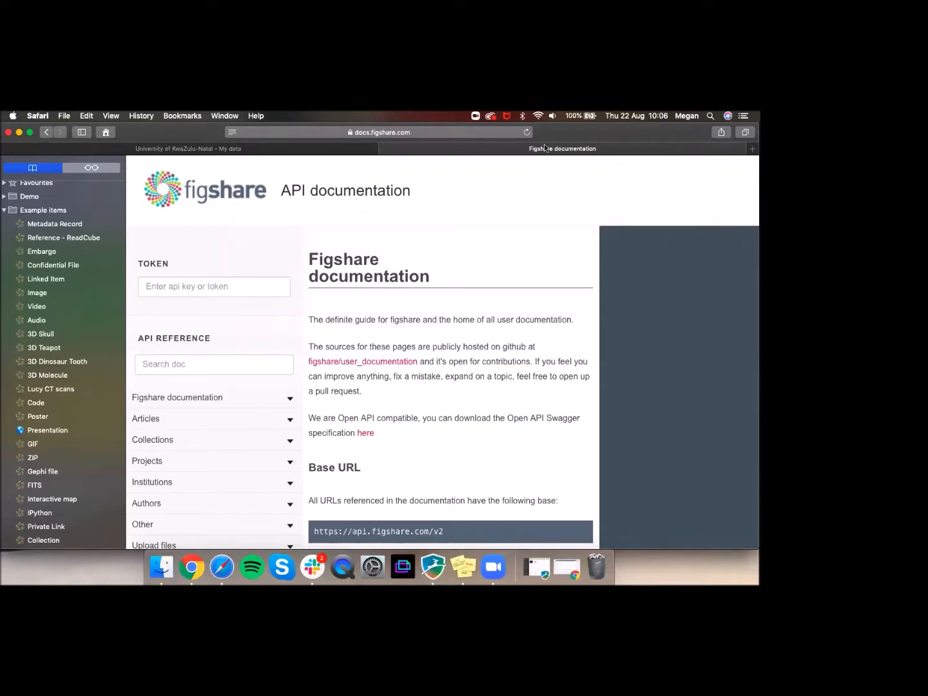
pyautogui.click(385, 149)
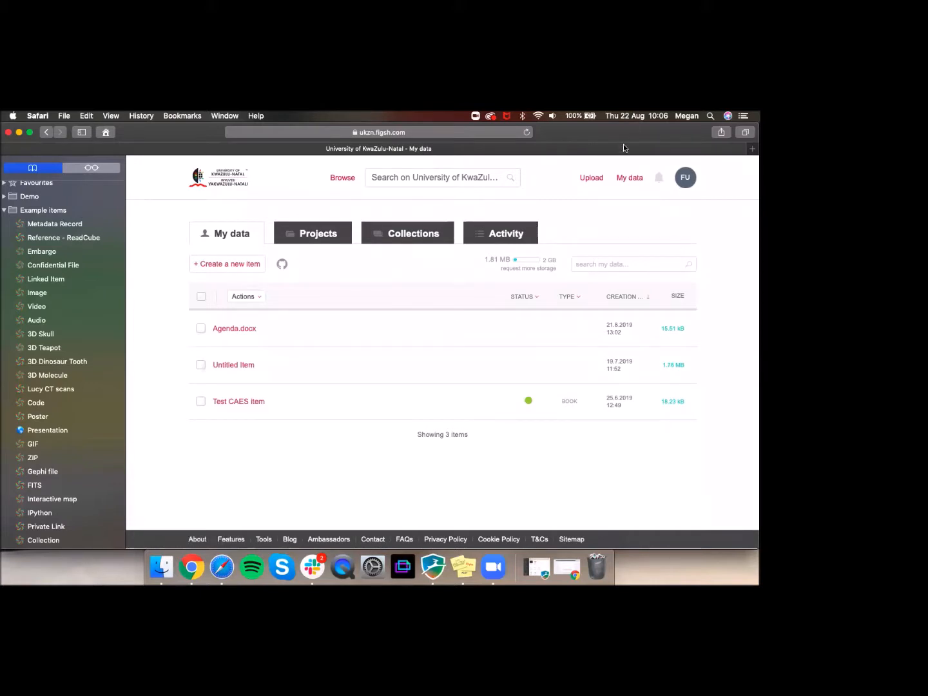
# Step: Start a new item, enter the login username, and copy the password from the green sticky note
pyautogui.click(252, 270)
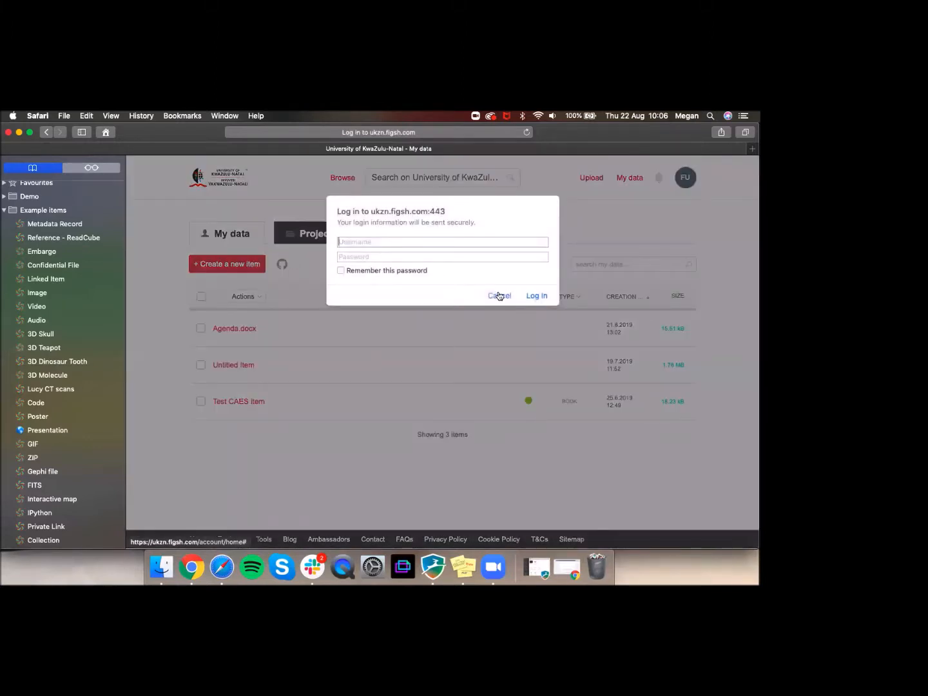
pyautogui.write('gguest')
pyautogui.press('Tab')
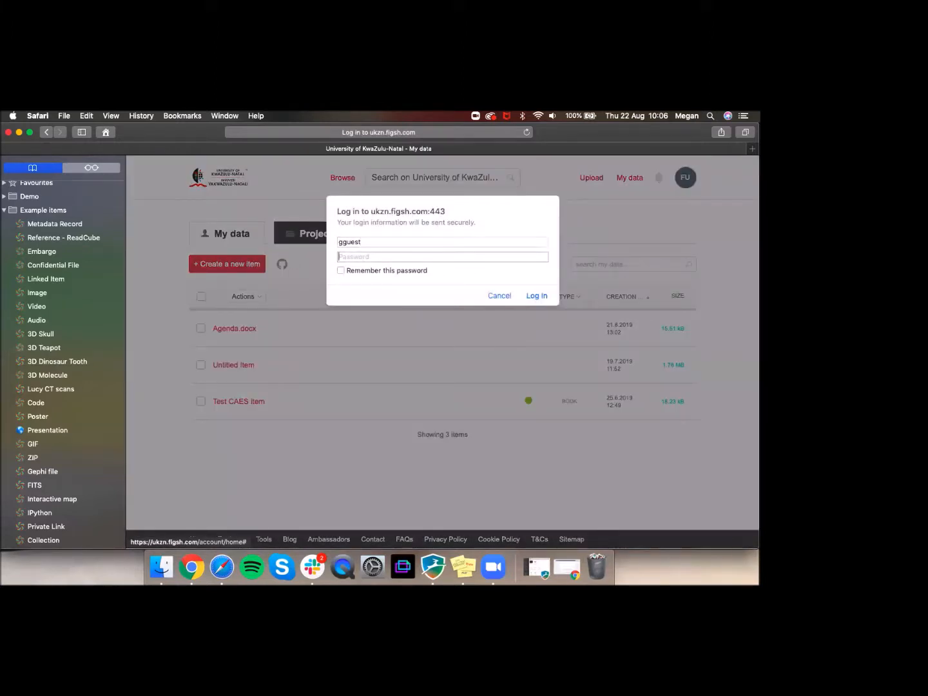
pyautogui.moveTo(1, 375); pyautogui.dragTo(61, 375)
pyautogui.click(20, 391)
pyautogui.click(21, 301)
pyautogui.click(22, 300)
pyautogui.doubleClick(21, 299)
pyautogui.press('super+c')
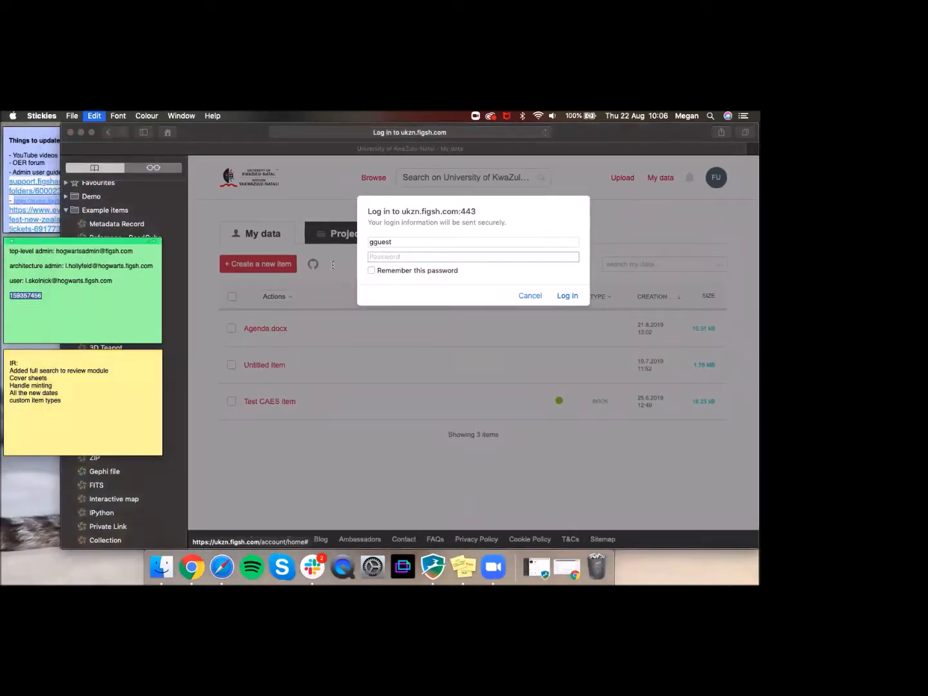
# Step: Paste the password, tick Remember, log in, then discard the form and create a fresh item
pyautogui.click(443, 259)
pyautogui.press('super+v')
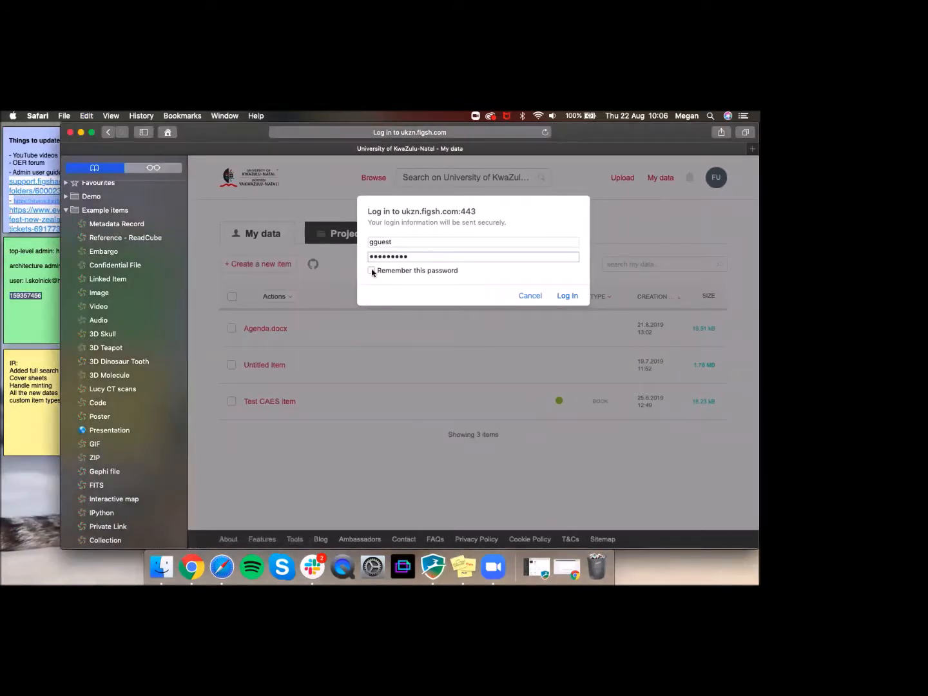
pyautogui.click(372, 271)
pyautogui.click(570, 302)
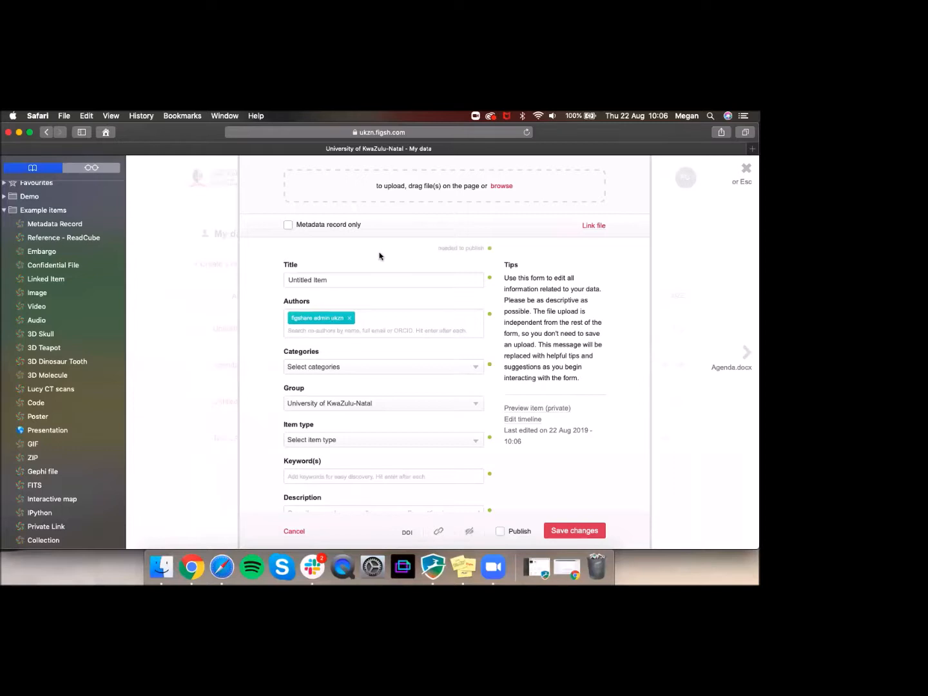
pyautogui.click(294, 531)
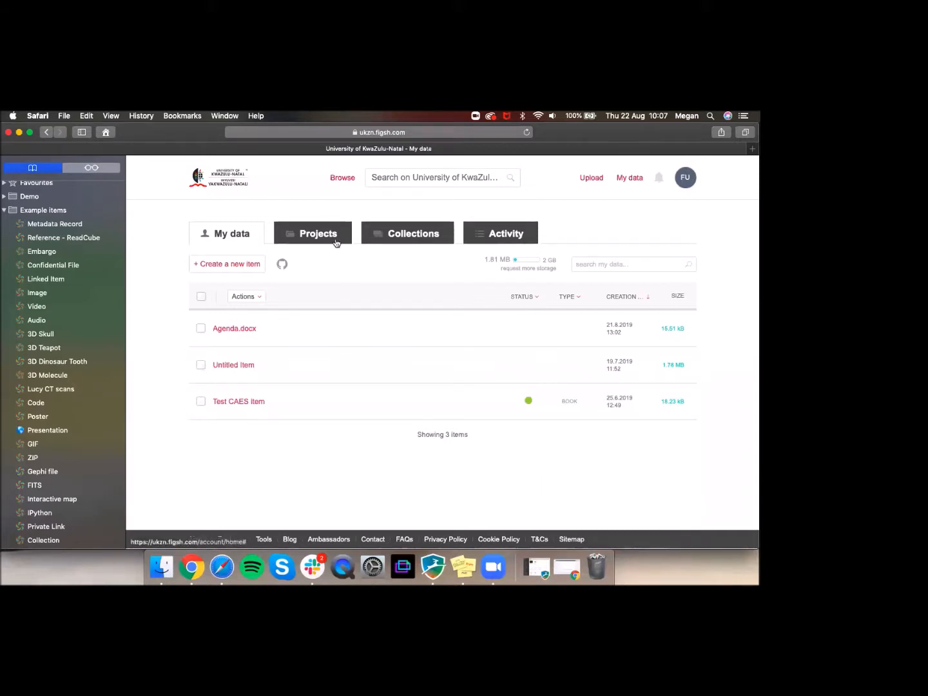
pyautogui.click(237, 264)
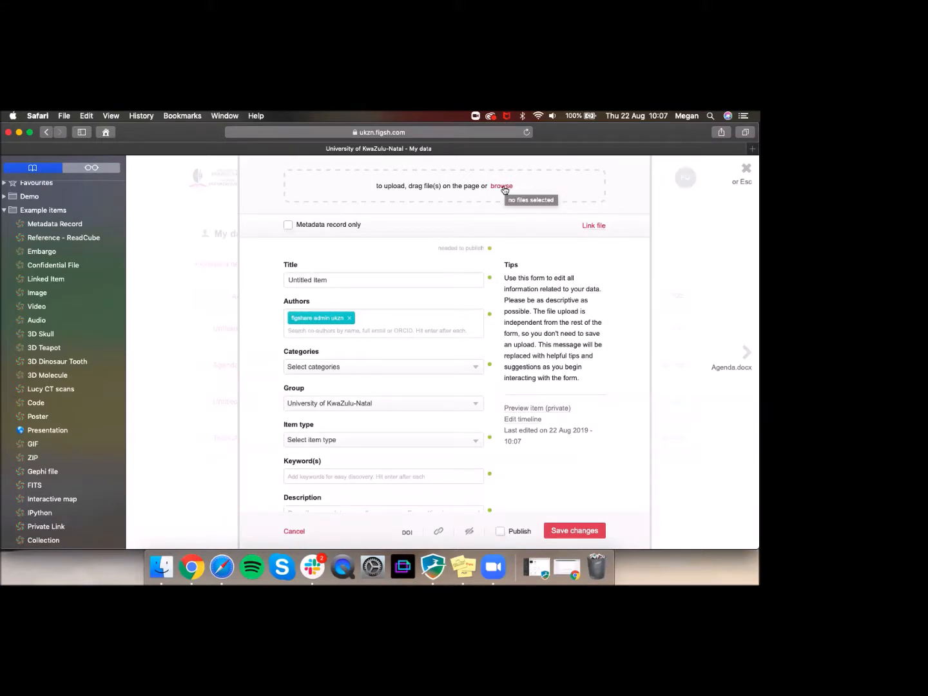
# Step: Upload iTunes-Logo-1400x1400.png and the mp3 file, then start editing the item title
pyautogui.click(503, 186)
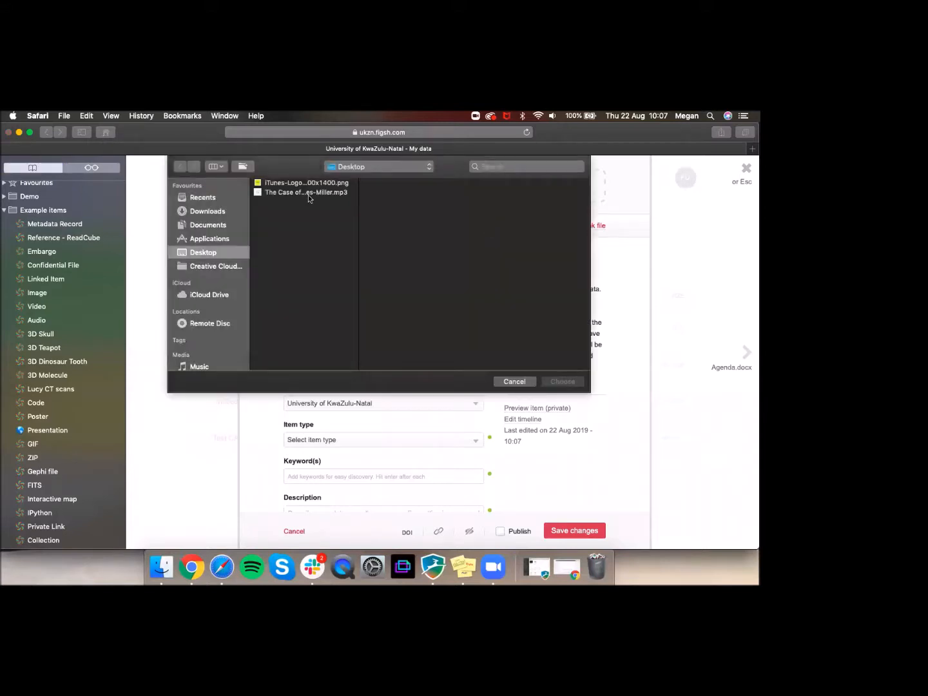
pyautogui.click(301, 184)
pyautogui.keyDown('shift'); pyautogui.click(303, 191); pyautogui.keyUp('shift')
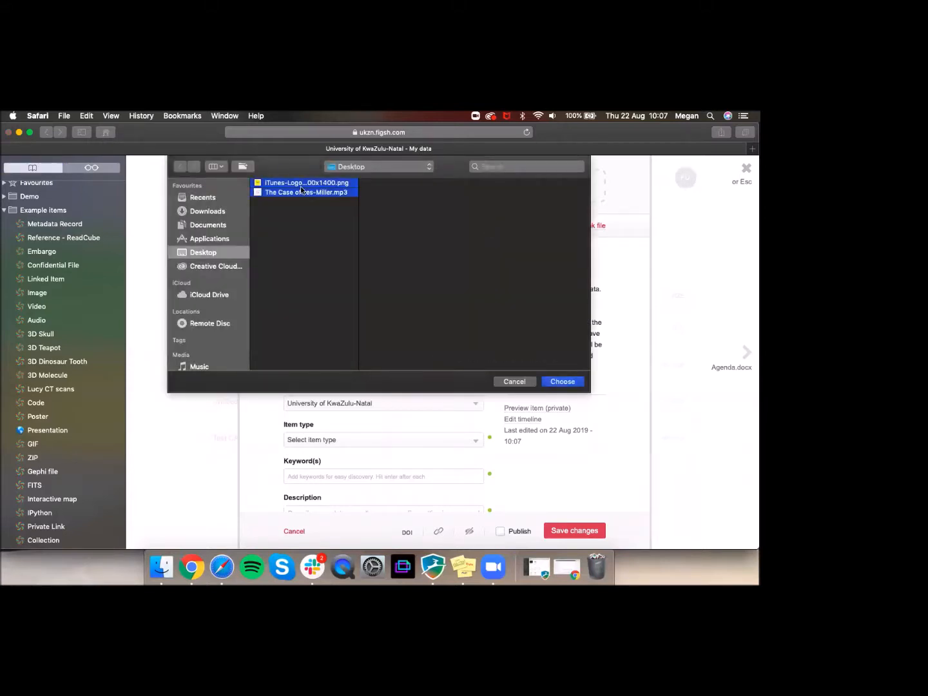
pyautogui.click(562, 381)
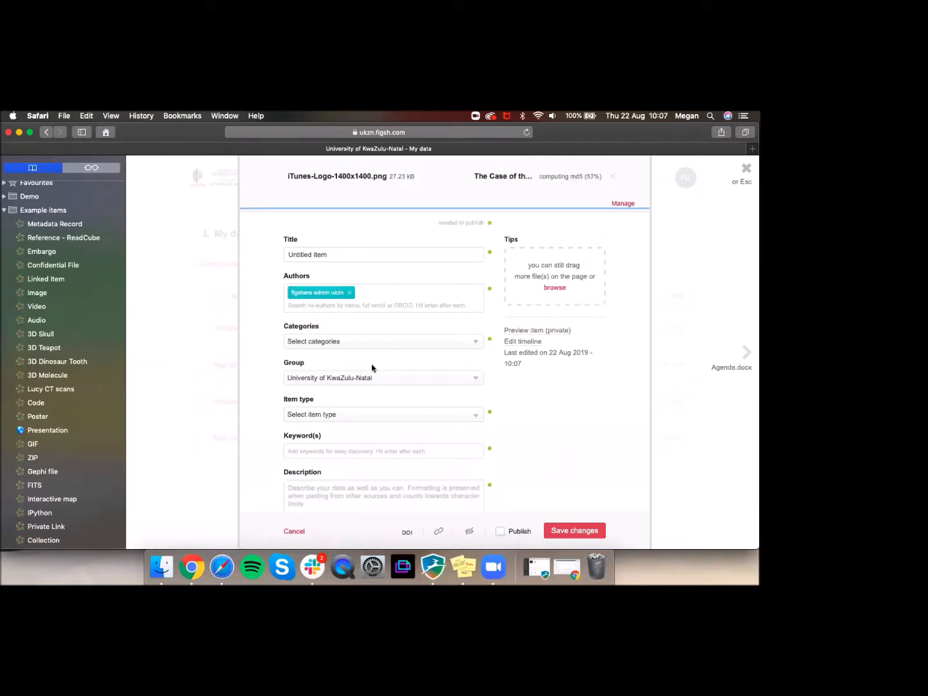
pyautogui.click(379, 244)
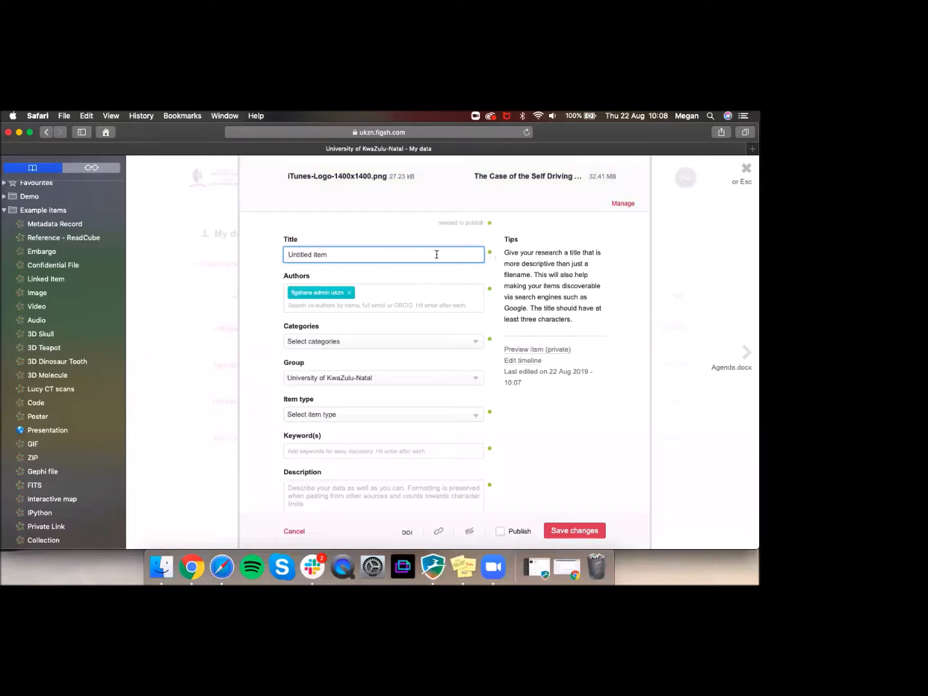
# Step: Replace the 'Untitled item' title with 'Example items for UKZN'
pyautogui.moveTo(393, 254); pyautogui.dragTo(267, 256)
pyautogui.write('Example items')
pyautogui.write('for UKZN')
# Step: Delete the admin author tag from the Authors field
pyautogui.click(388, 300)
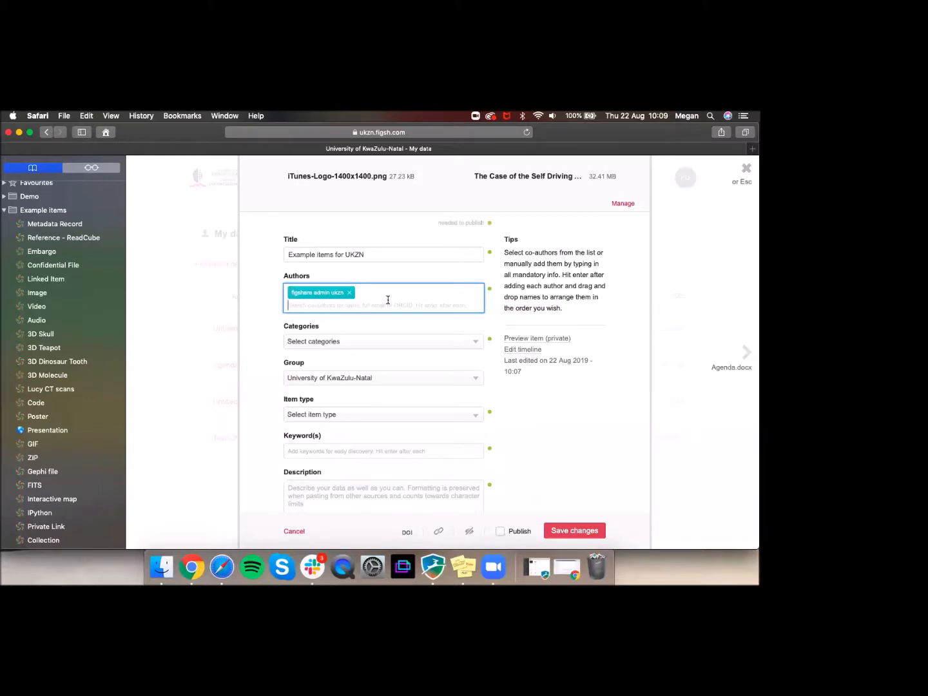
pyautogui.click(350, 296)
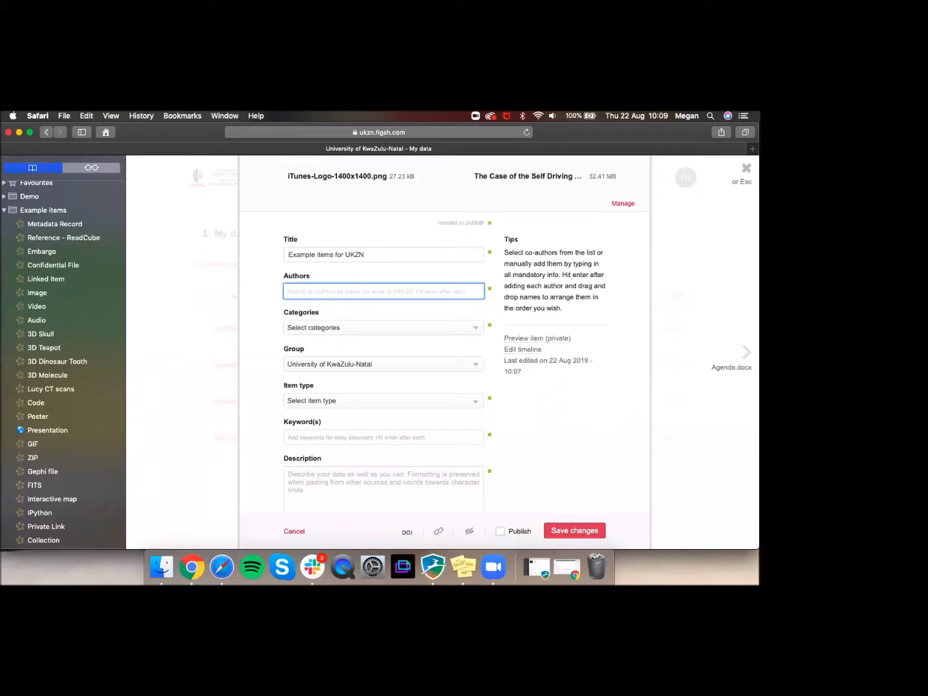
# Step: Add the first co-author from the name suggestions, then search the second author's full name with corrected surname
pyautogui.write('Lindiwe')
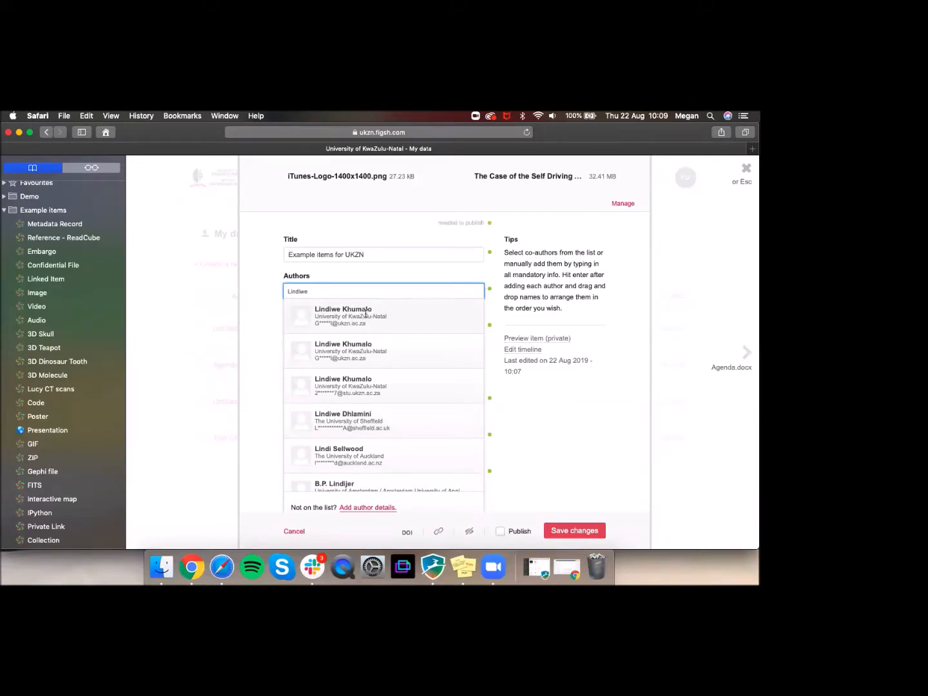
pyautogui.click(367, 314)
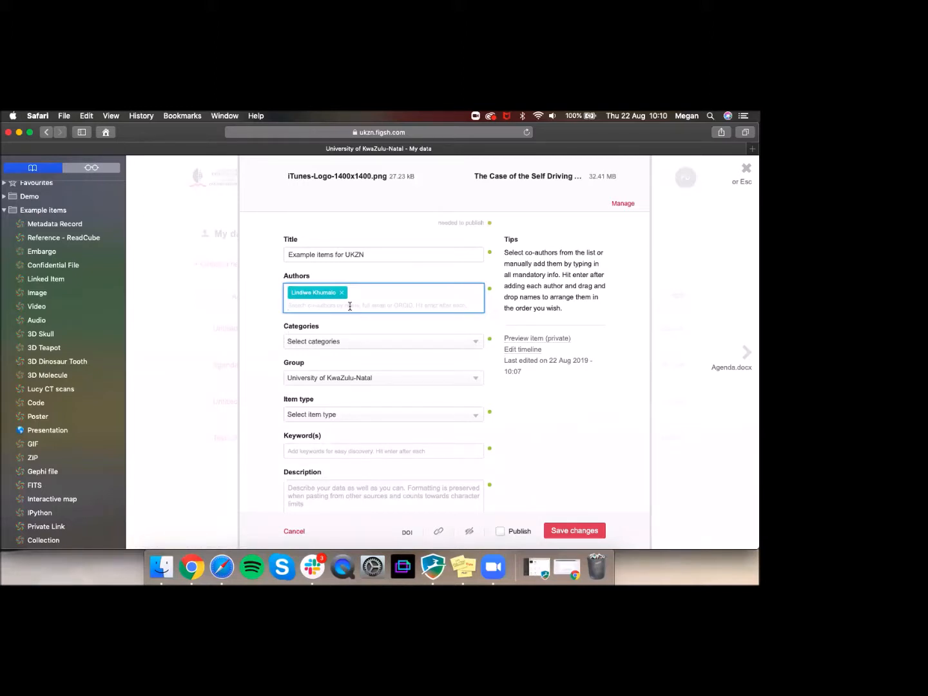
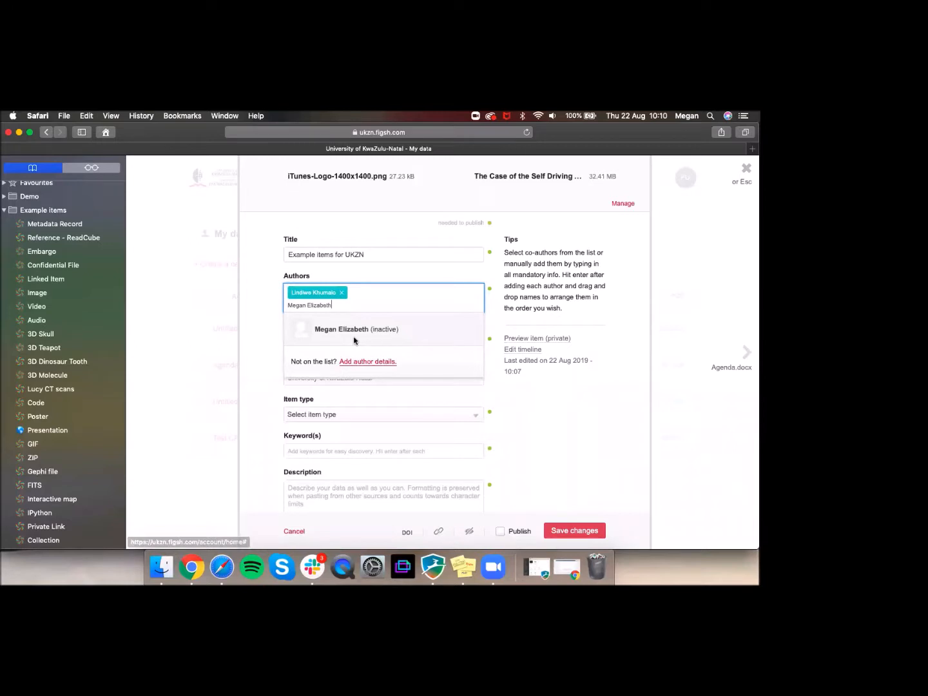
pyautogui.doubleClick(322, 304)
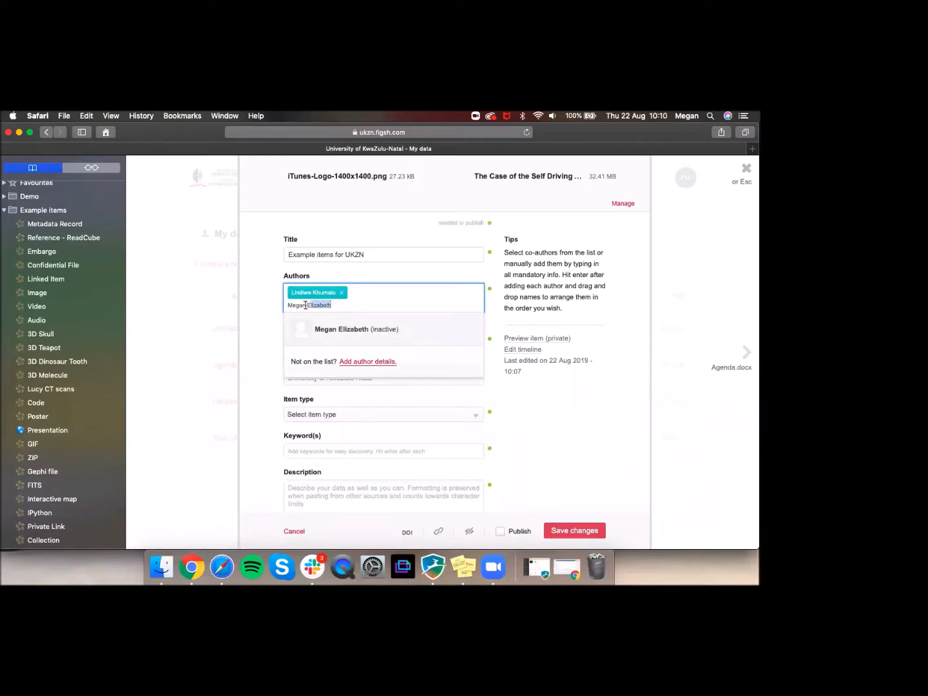
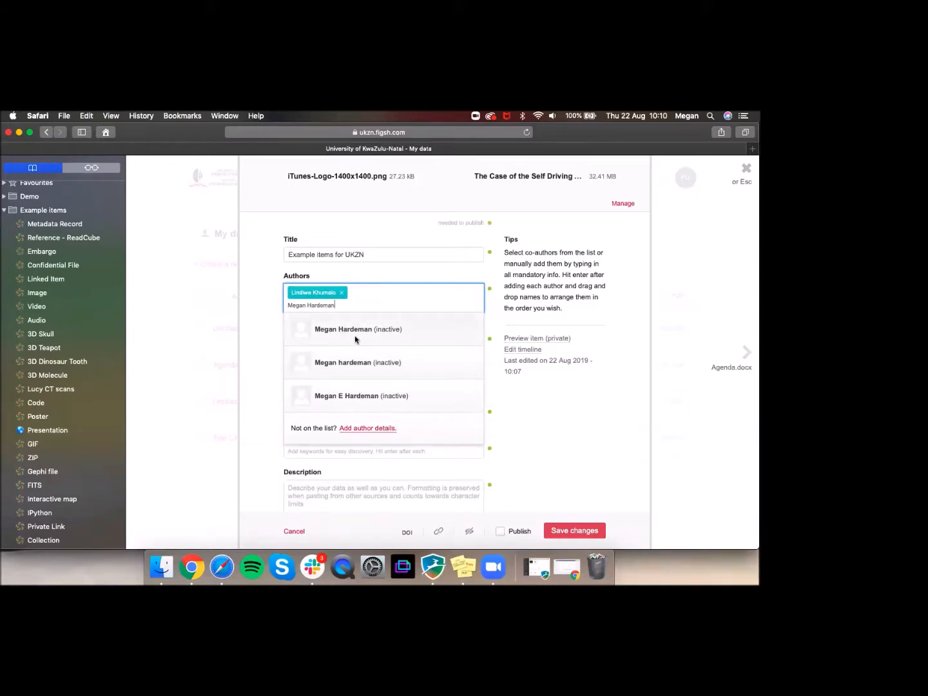
# Step: Add the second author manually with first and last name and save the details
pyautogui.click(362, 429)
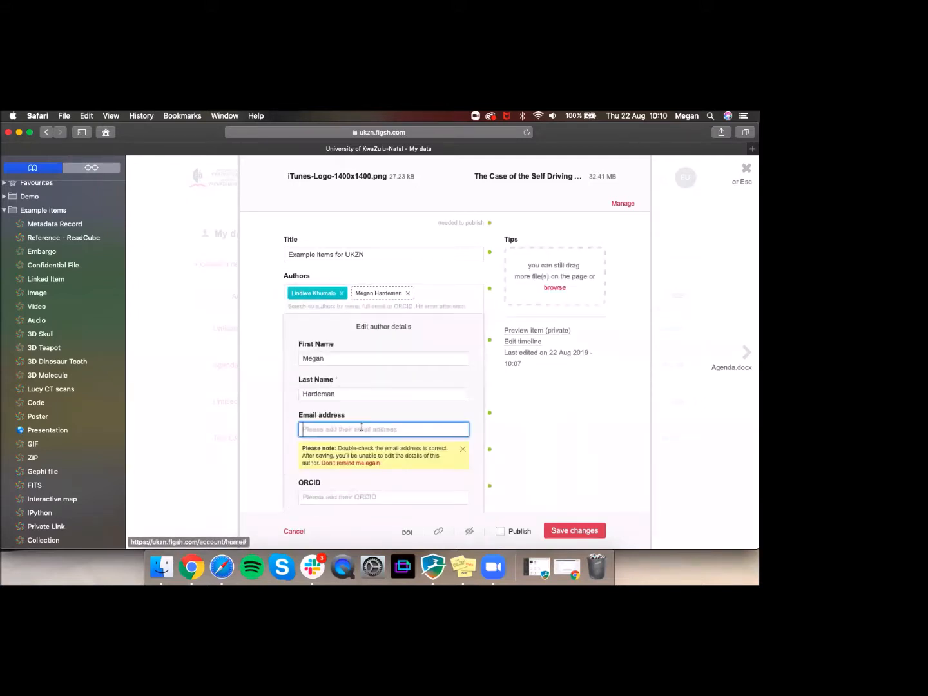
pyautogui.click(356, 358)
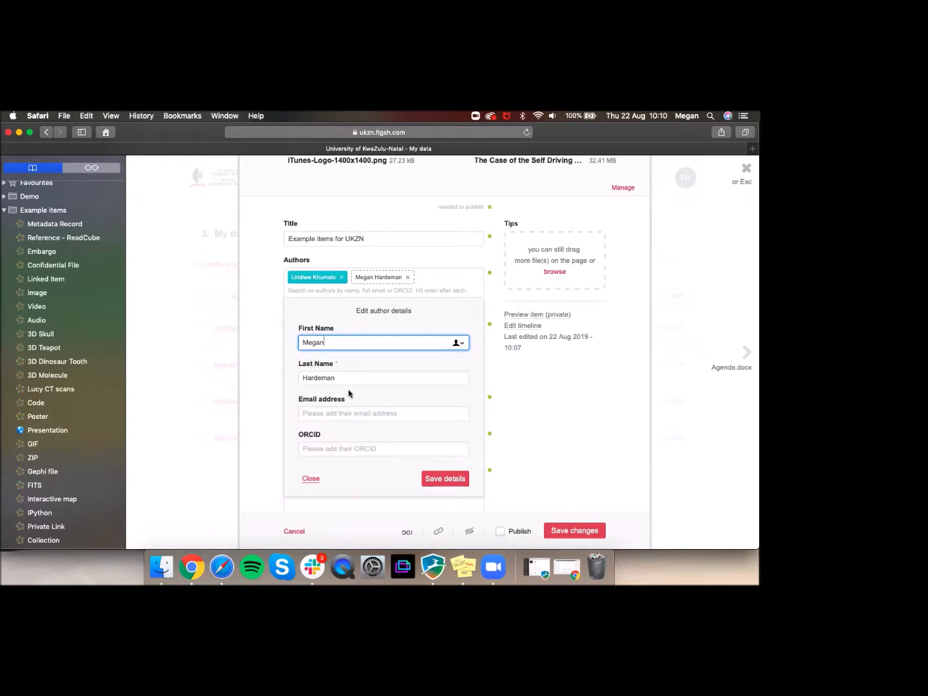
pyautogui.press('Tab')
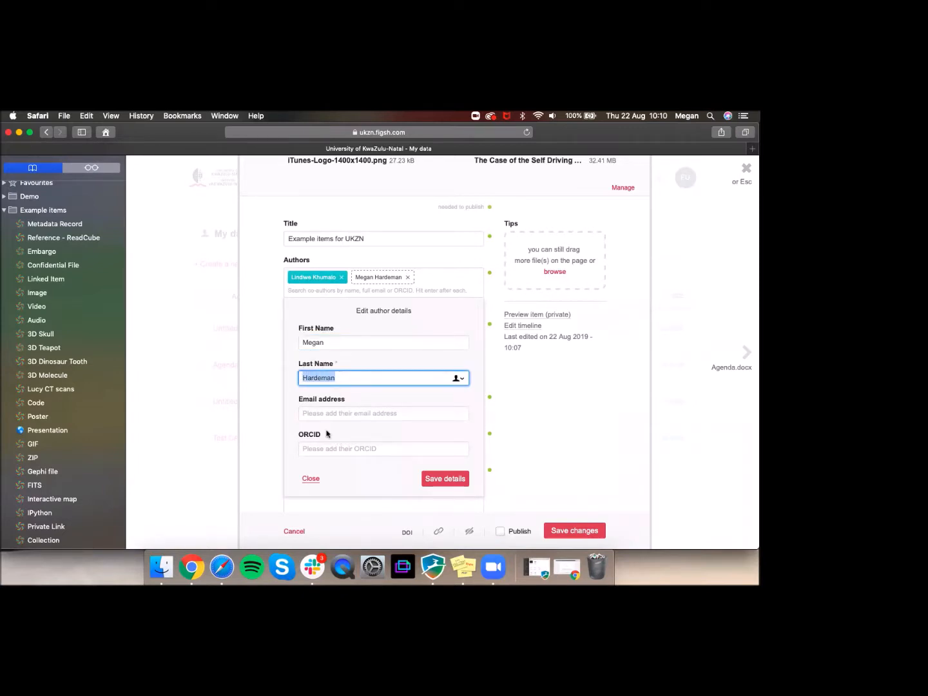
pyautogui.click(367, 416)
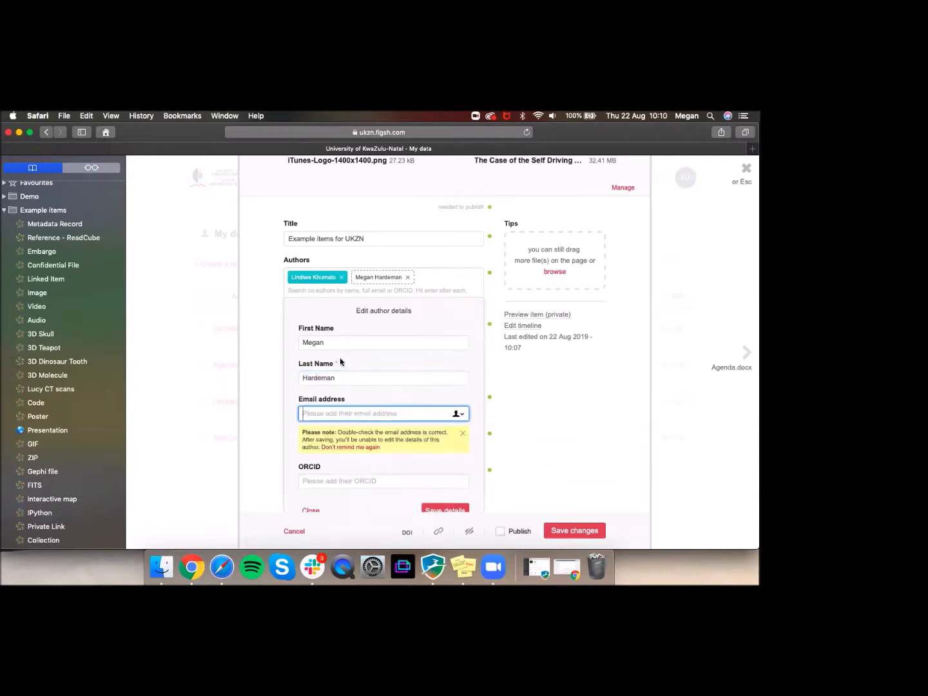
pyautogui.click(342, 379)
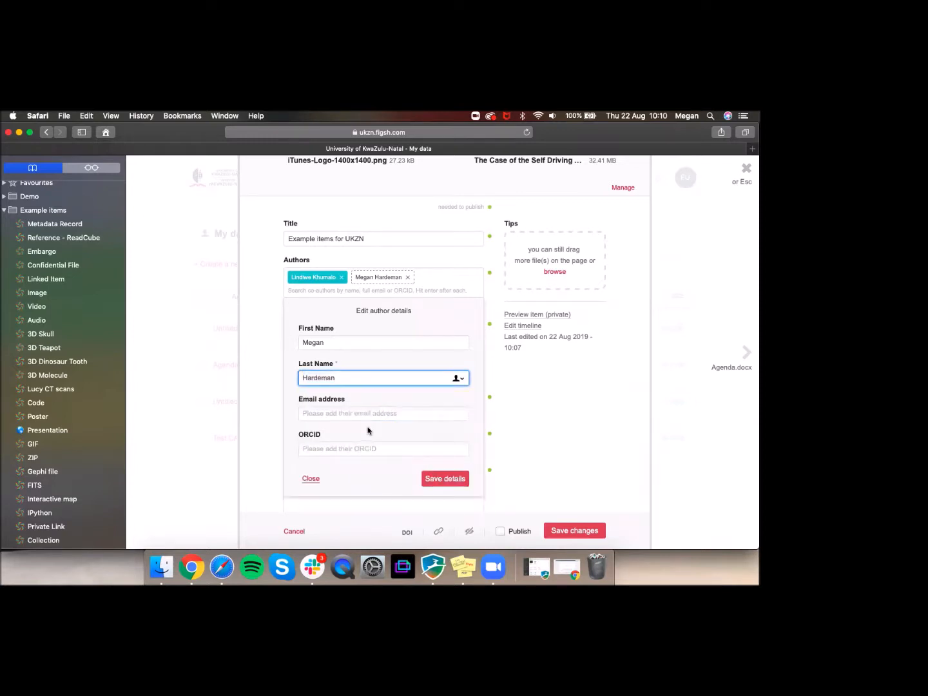
pyautogui.click(434, 484)
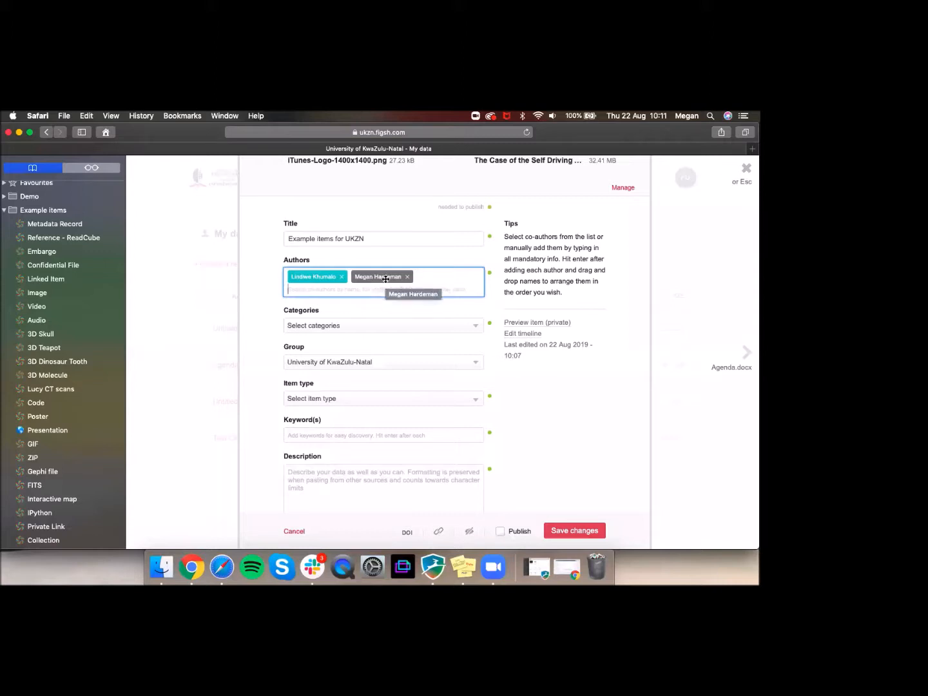
# Step: Drag the newly added author ahead of the first co-author in the Authors list
pyautogui.click(386, 277)
pyautogui.moveTo(386, 278); pyautogui.dragTo(316, 278)
pyautogui.click(354, 289)
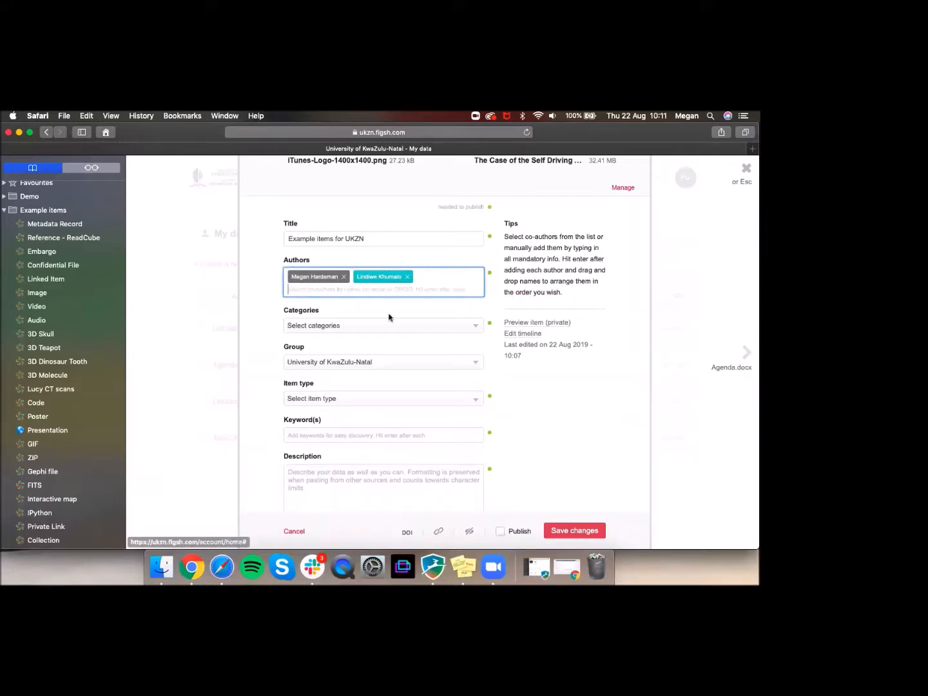
pyautogui.click(323, 332)
# Step: Search the categories for 'Marketing' and tick Marketing Theory and Marketing Measurement
pyautogui.scroll(-2, 323, 334)
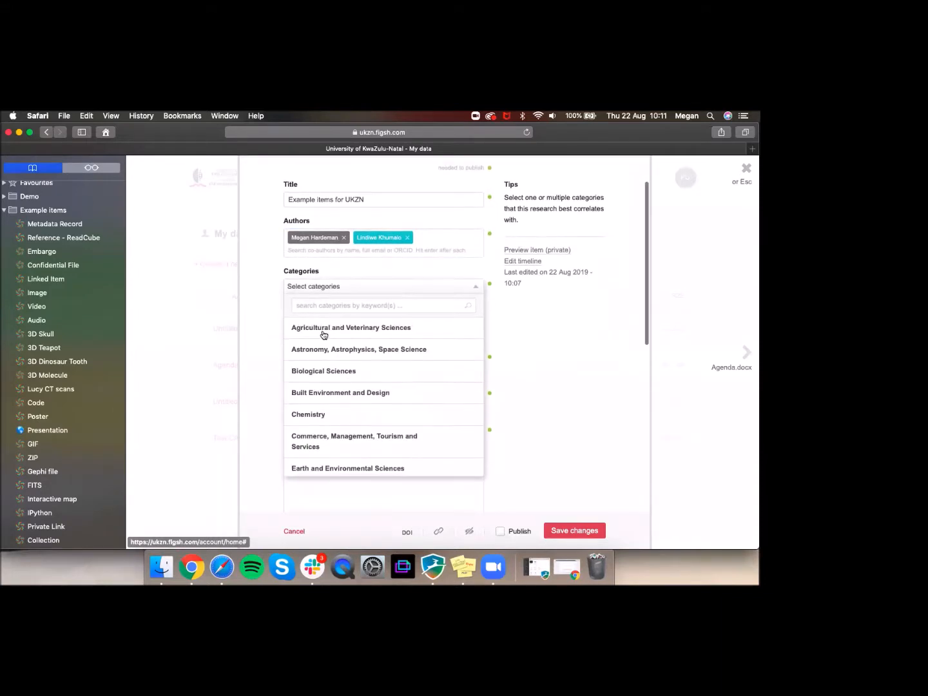
pyautogui.scroll(-1, 321, 316)
pyautogui.click(325, 290)
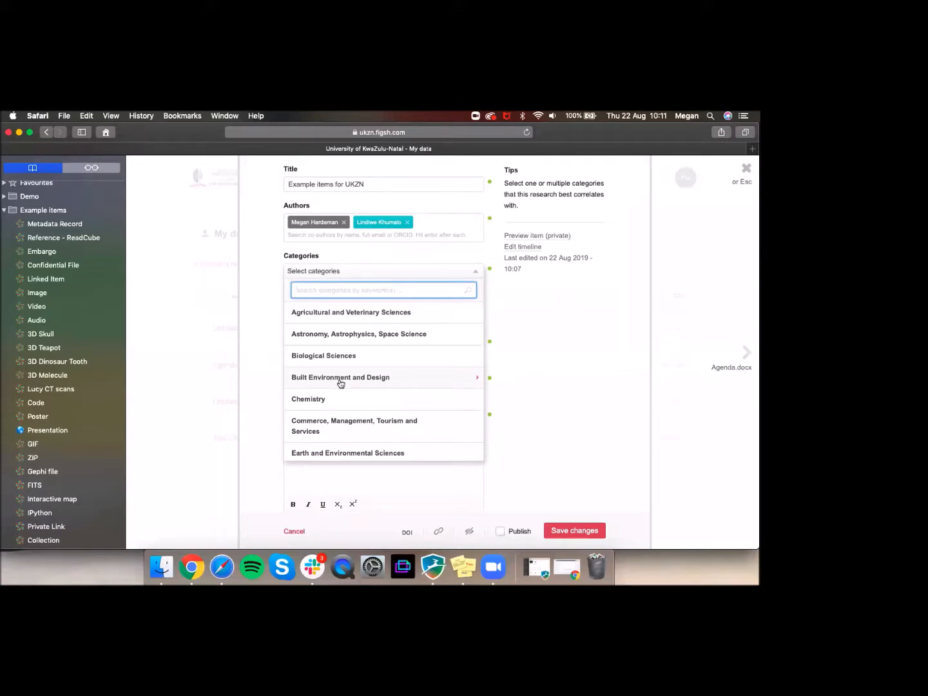
pyautogui.write('Marketing')
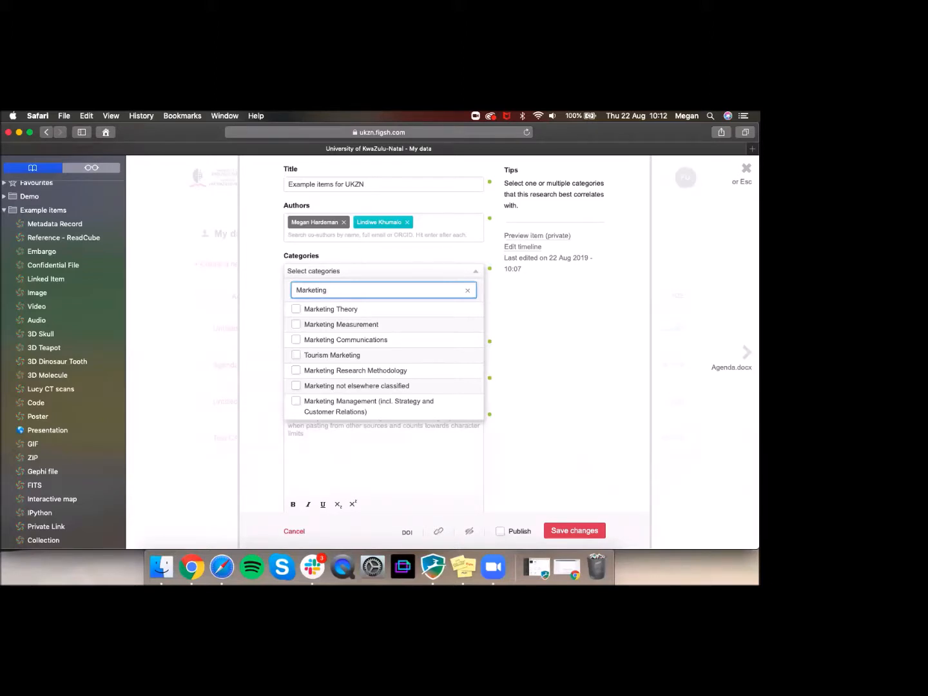
pyautogui.click(324, 310)
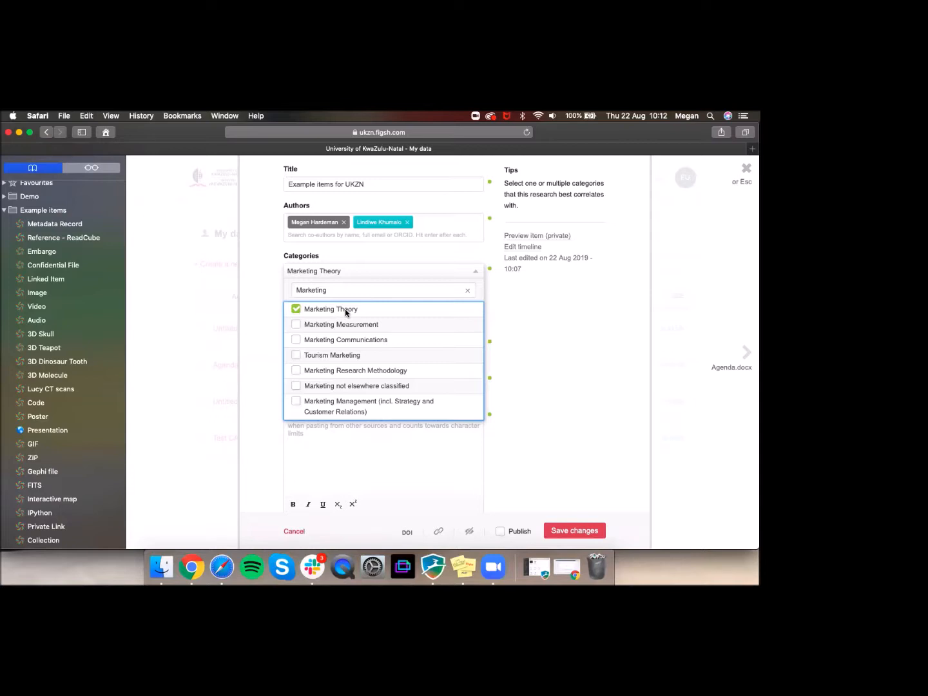
pyautogui.click(297, 326)
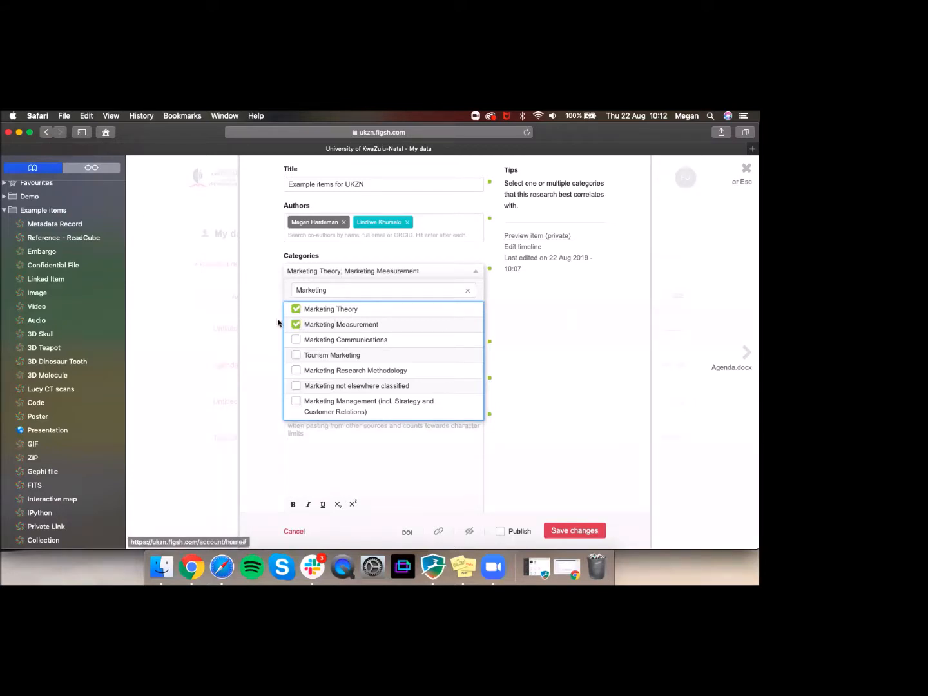
pyautogui.click(278, 322)
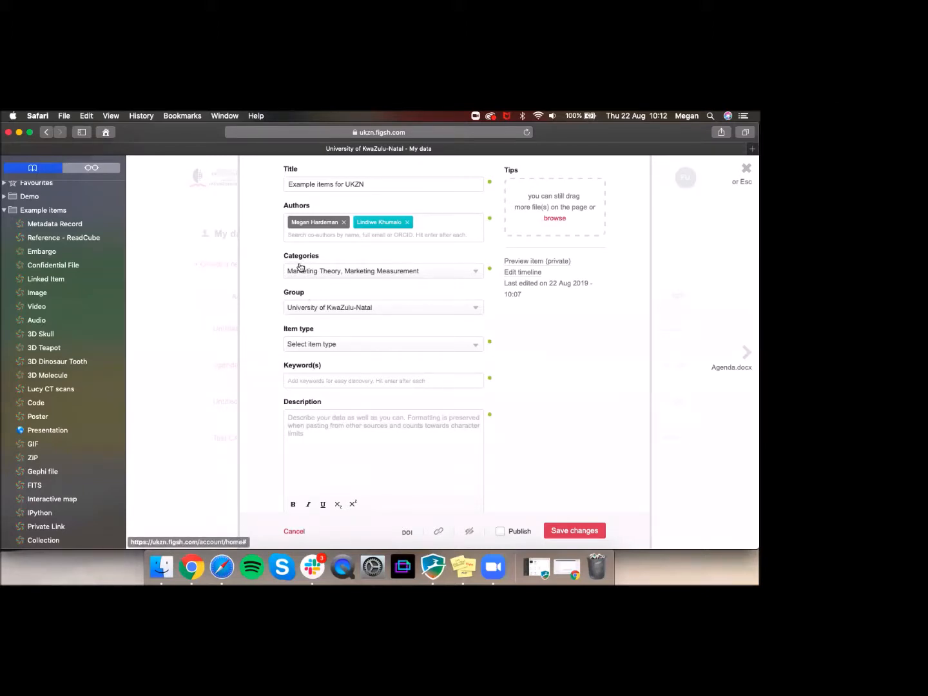
# Step: Look at the Keyword(s) field and the Group list, leaving both unchanged
pyautogui.click(301, 383)
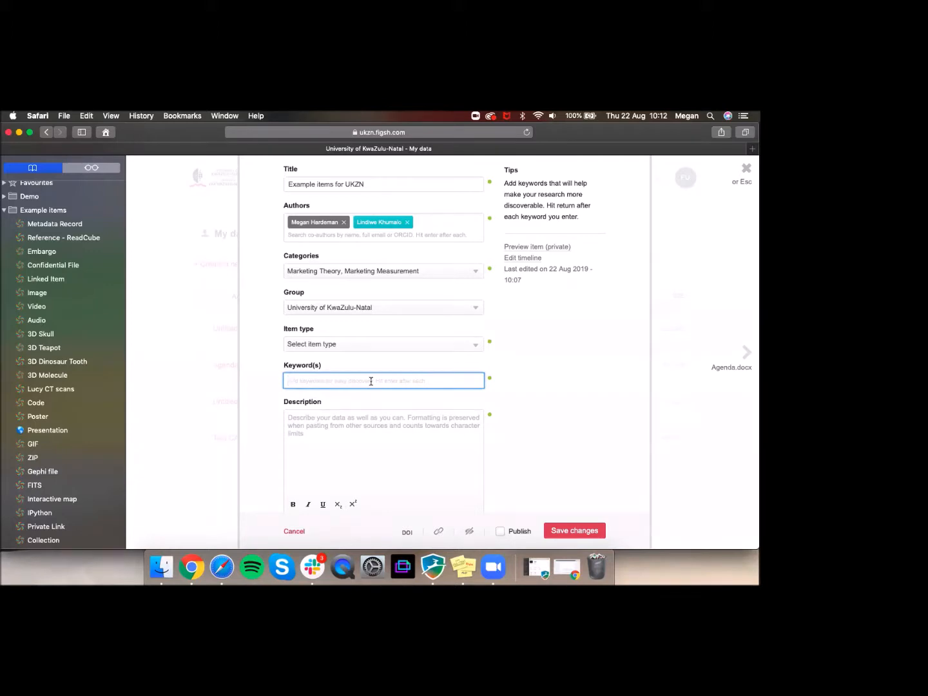
pyautogui.click(281, 321)
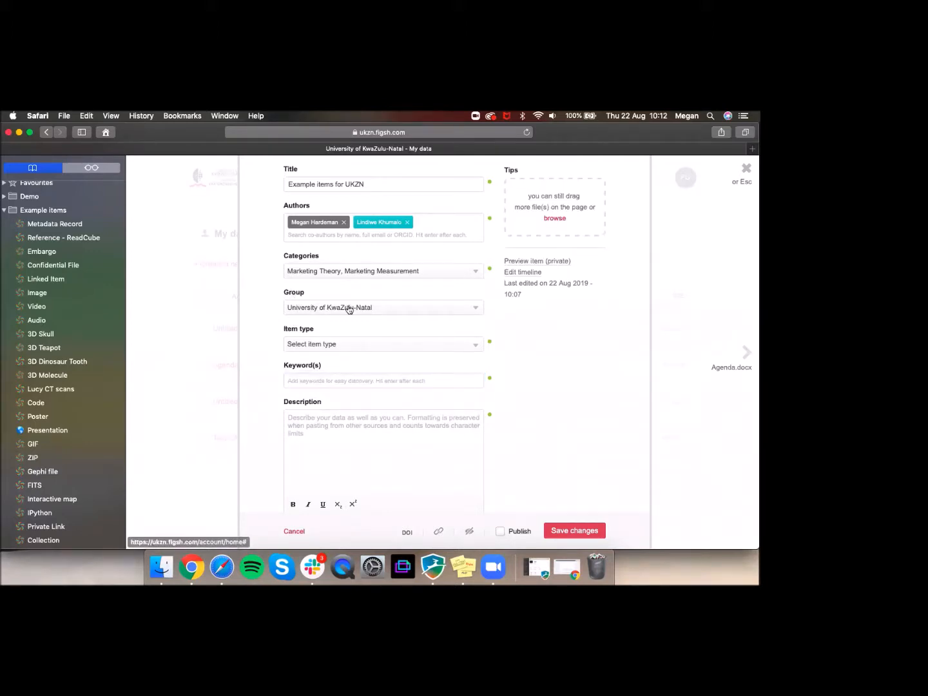
pyautogui.click(464, 312)
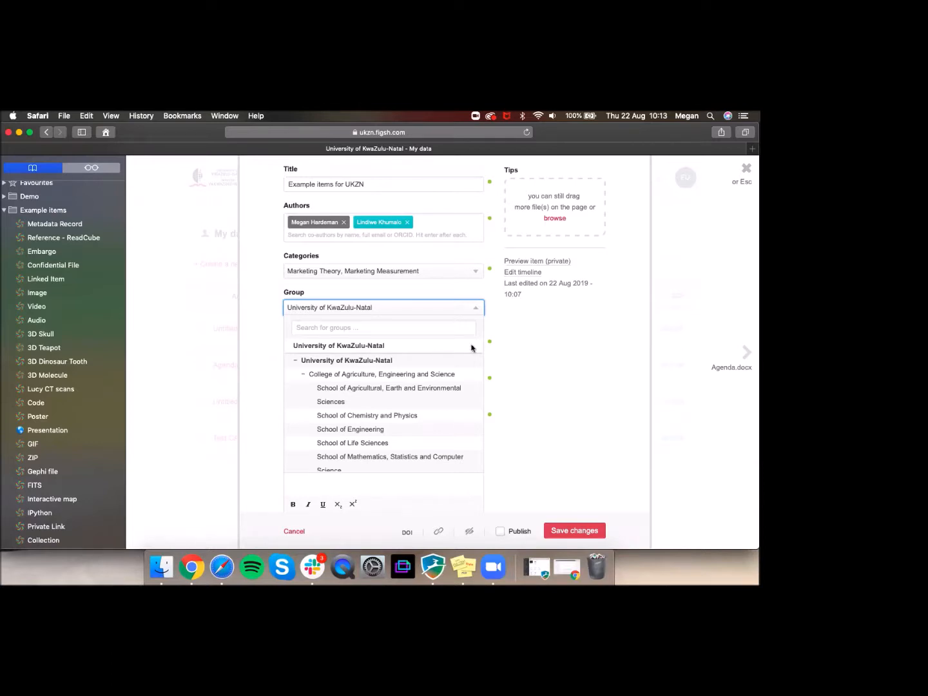
pyautogui.click(546, 352)
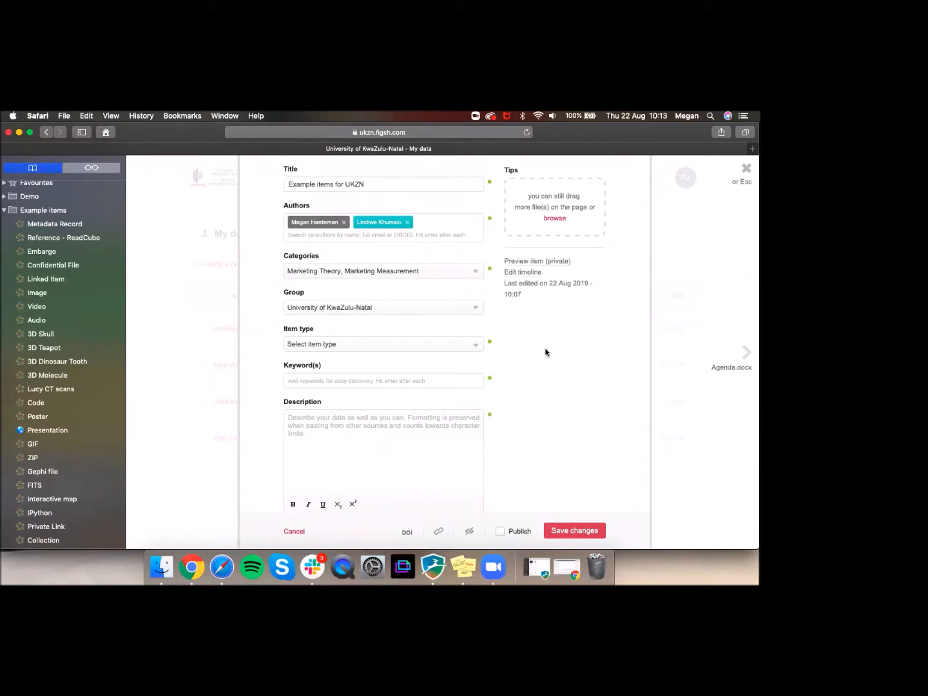
# Step: Bring up the Item type list to see the available types
pyautogui.click(380, 343)
pyautogui.scroll(-2, 380, 390)
pyautogui.scroll(2, 378, 391)
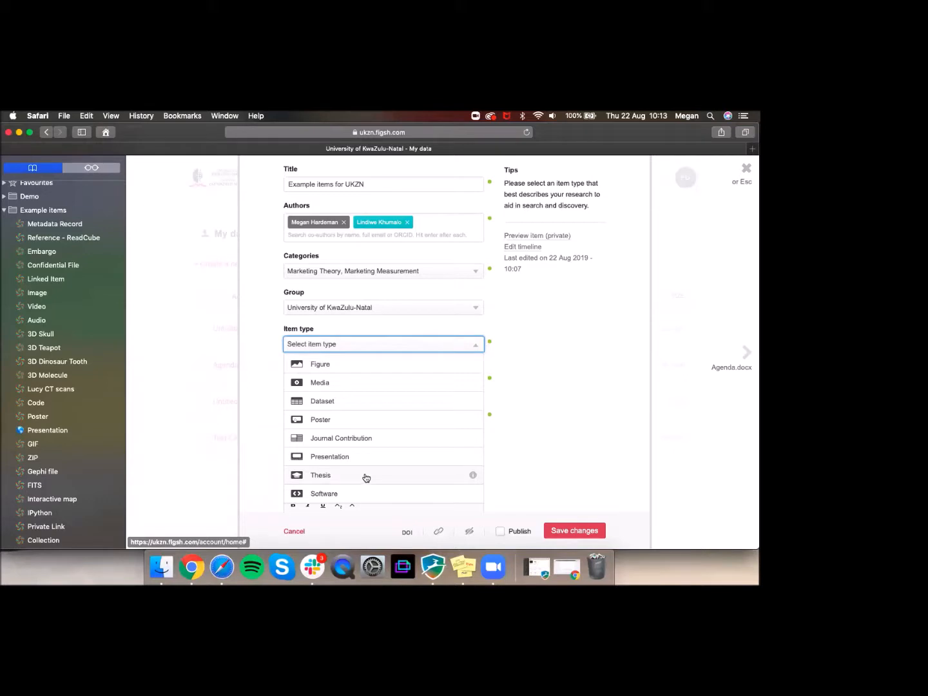
# Step: Read the Figure type's description, then set the item type to Figure
pyautogui.click(473, 366)
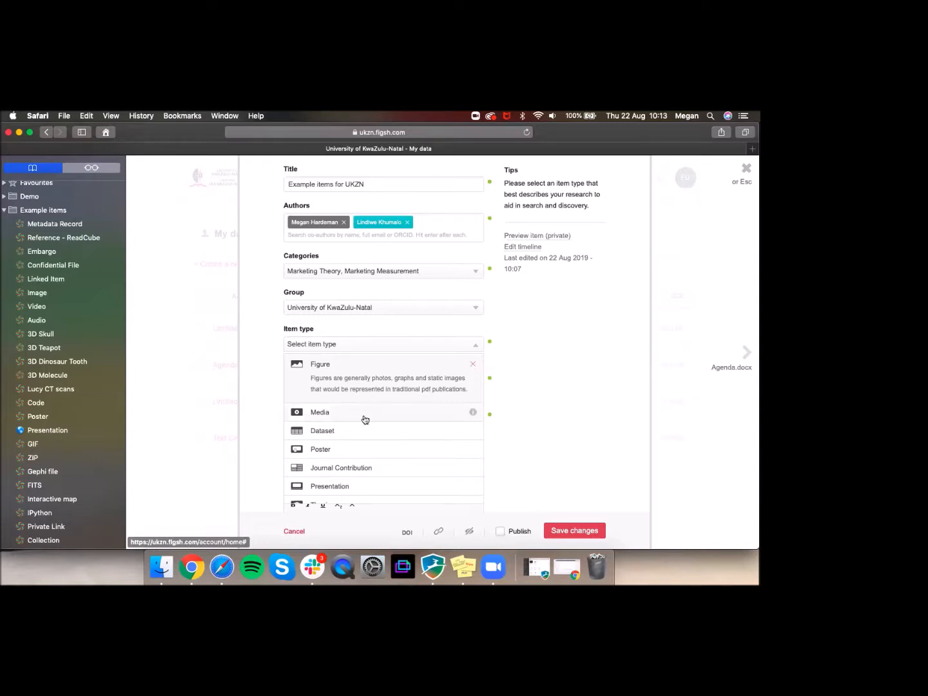
pyautogui.scroll(-1, 364, 419)
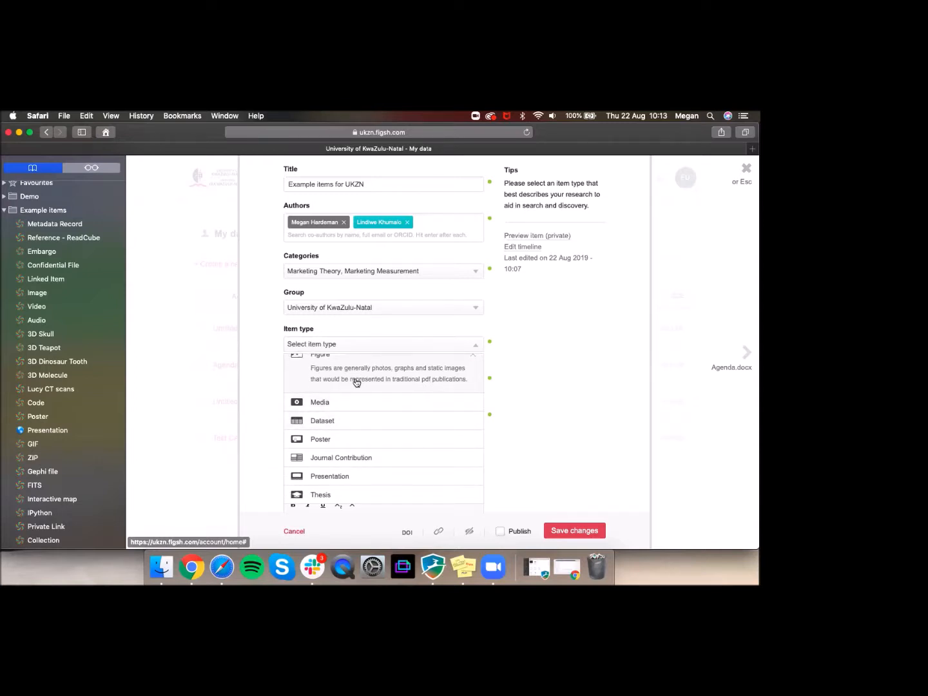
pyautogui.scroll(-1, 355, 381)
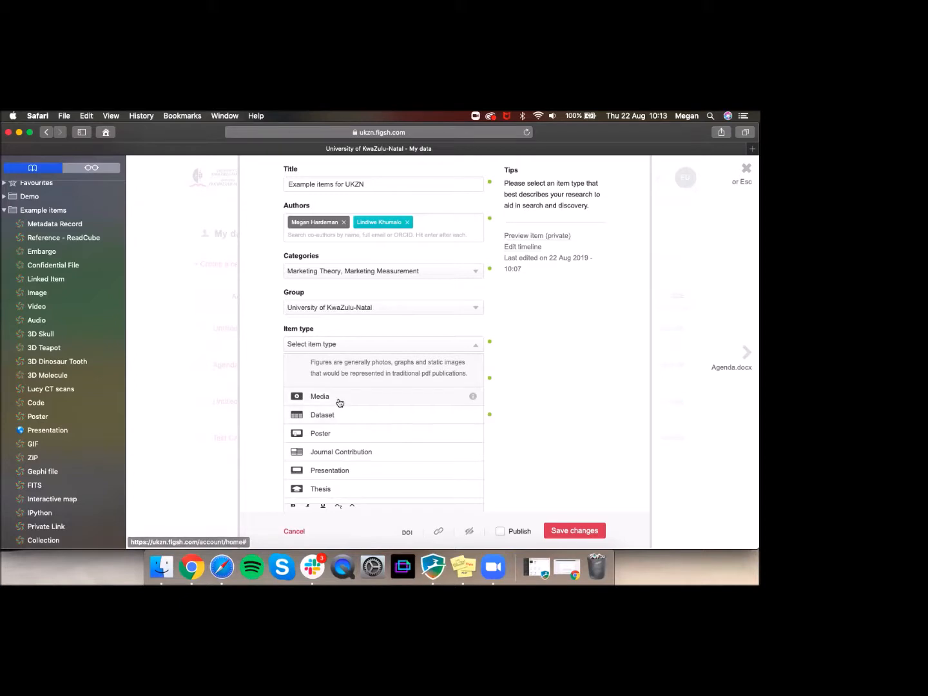
pyautogui.click(312, 386)
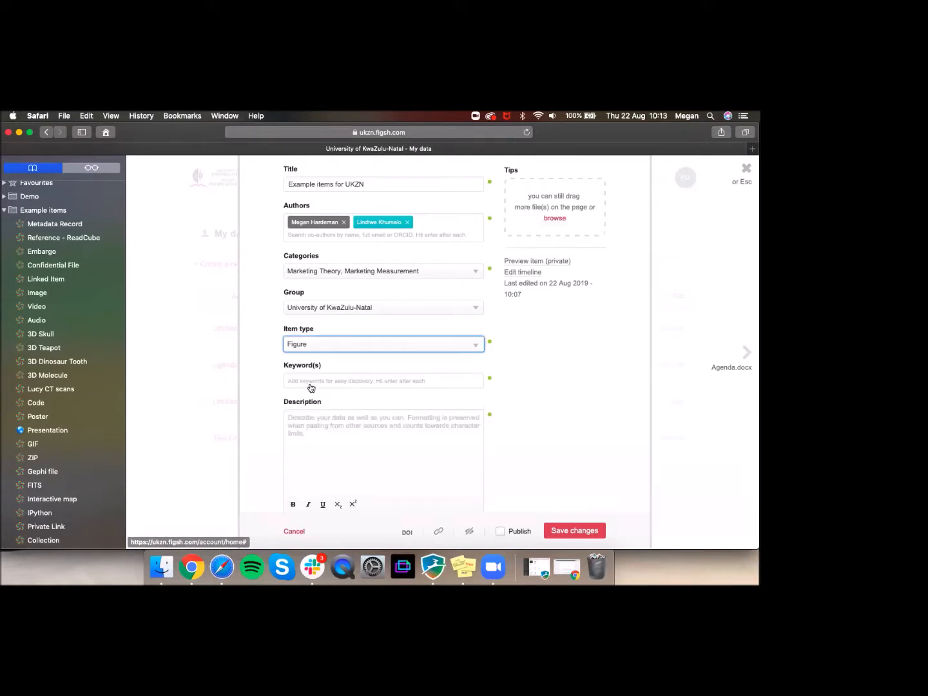
pyautogui.click(305, 379)
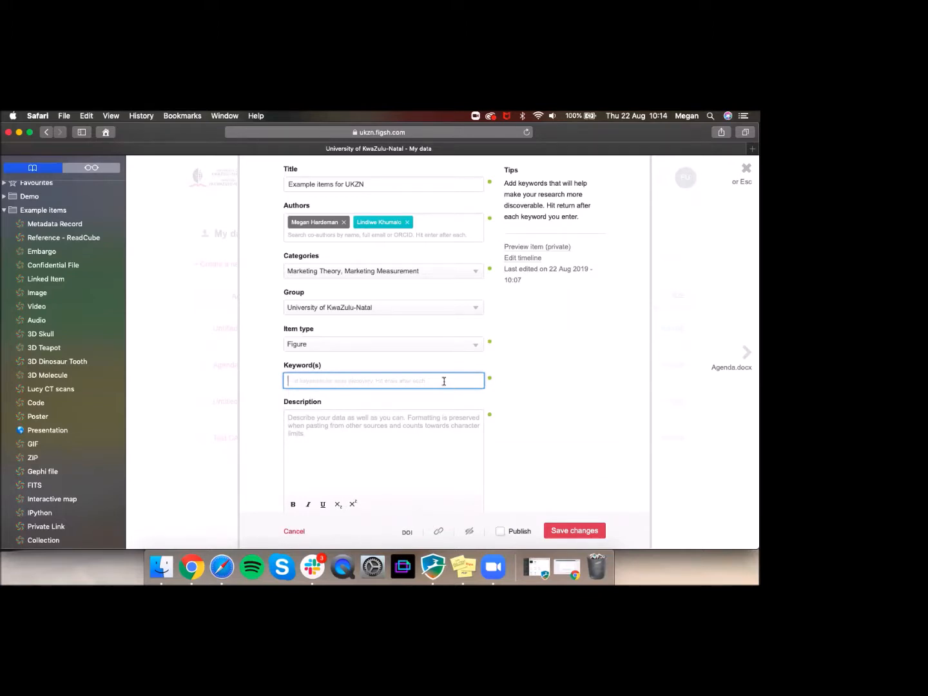
# Step: Add 'Marketing' as a keyword tag on the item
pyautogui.scroll(-1, 444, 381)
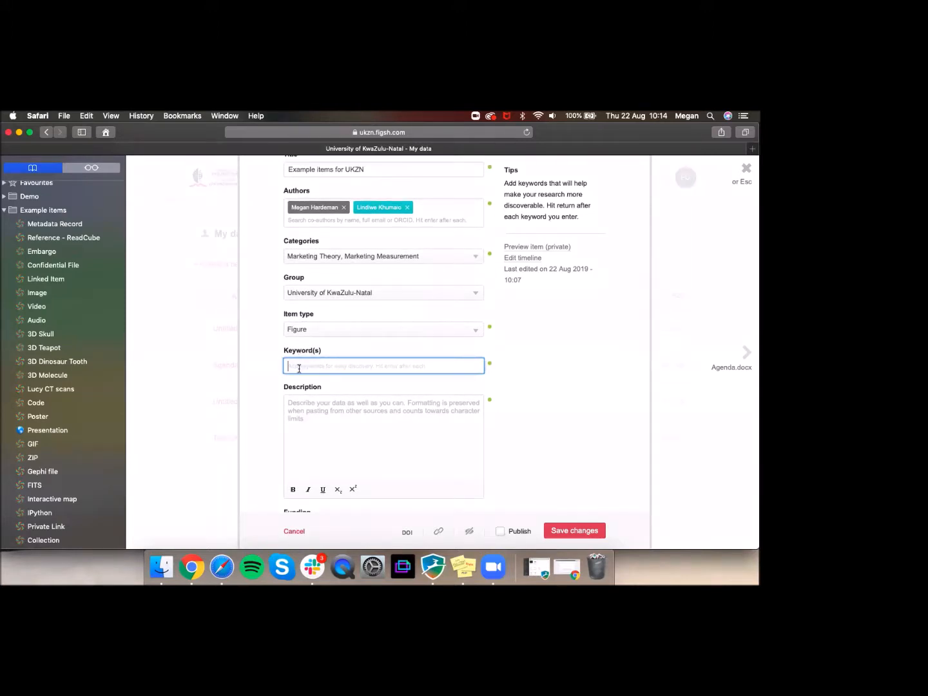
pyautogui.write('Marketing')
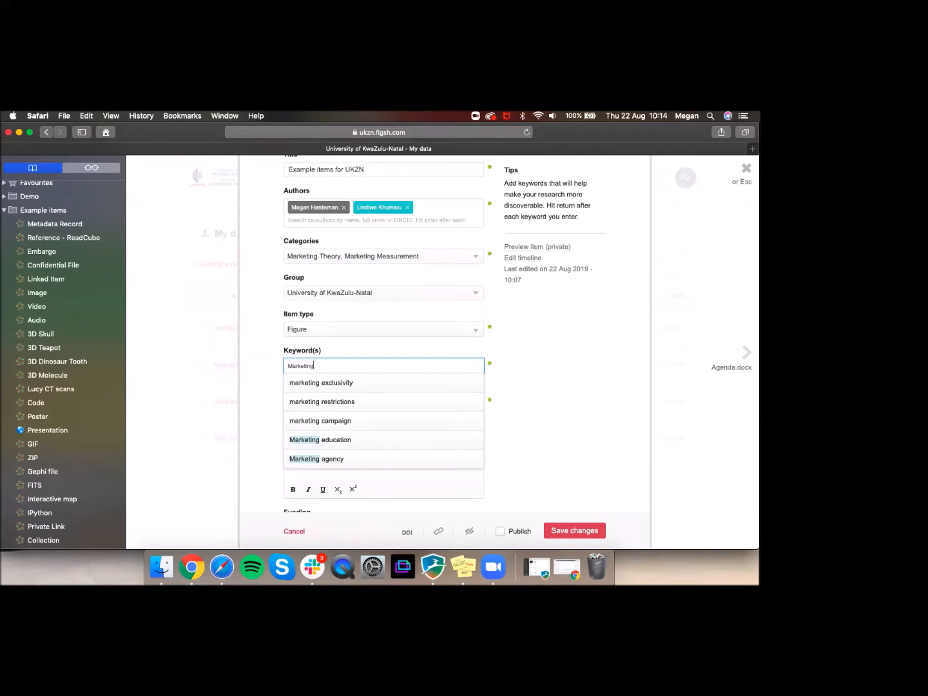
pyautogui.press('Return')
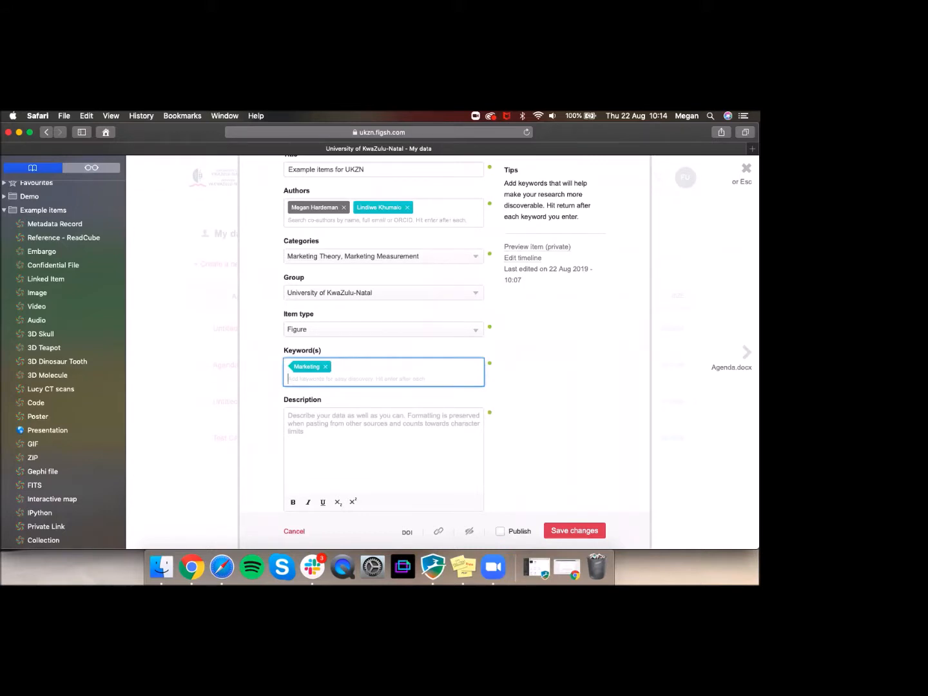
pyautogui.scroll(-3, 298, 381)
# Step: Enter 'Example description.' in the item's Description box
pyautogui.click(298, 381)
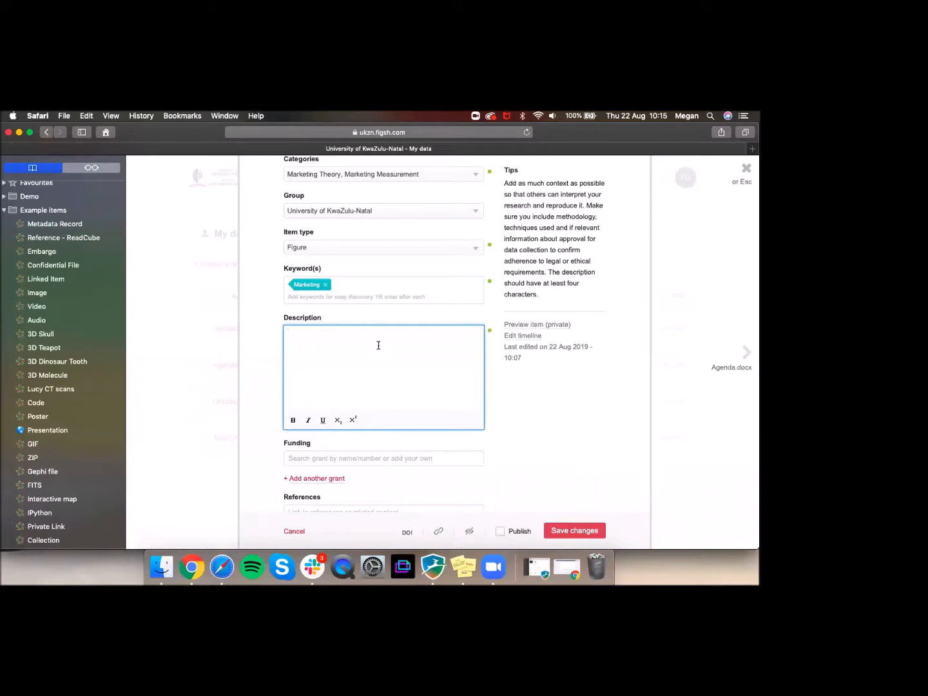
pyautogui.write('Example description.')
pyautogui.scroll(-3, 321, 371)
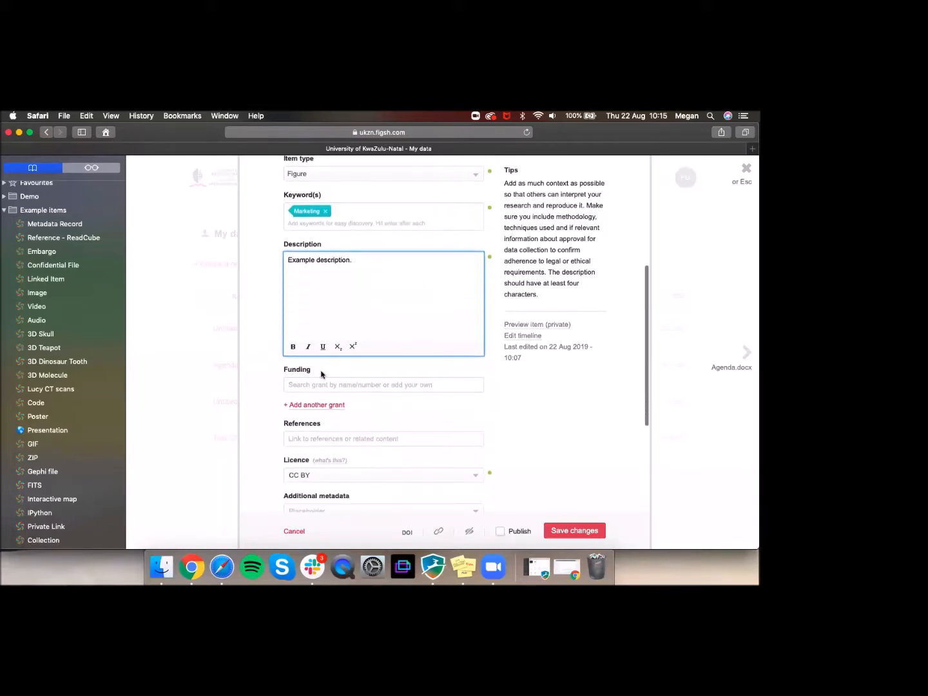
pyautogui.scroll(-4, 320, 375)
pyautogui.click(333, 290)
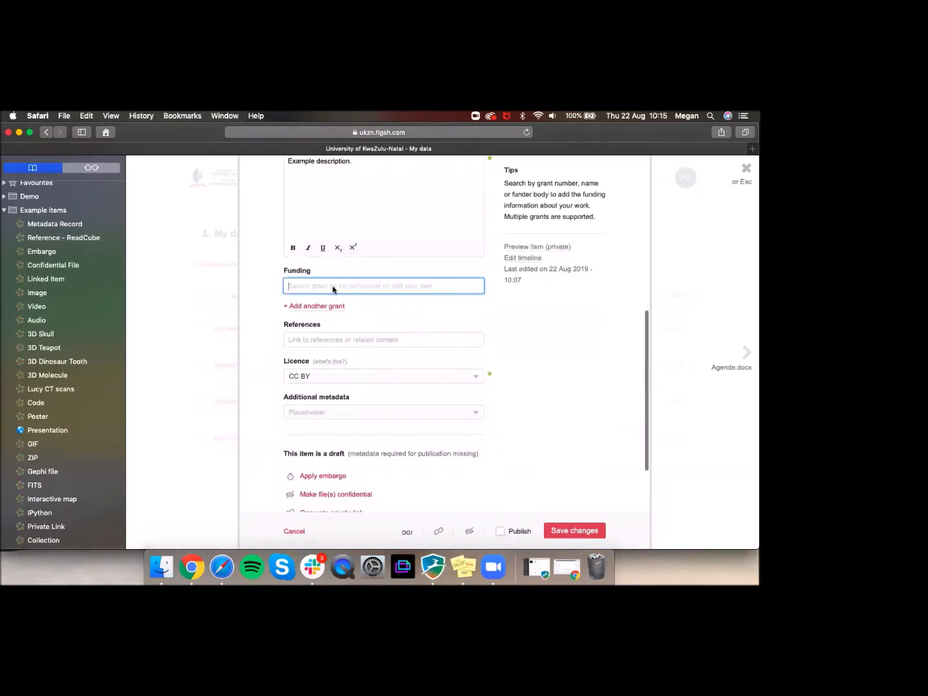
# Step: Add the 'DCAT-AP for Wikibase and Wikidata' grant and a second UKZN grant entry
pyautogui.scroll(1, 333, 288)
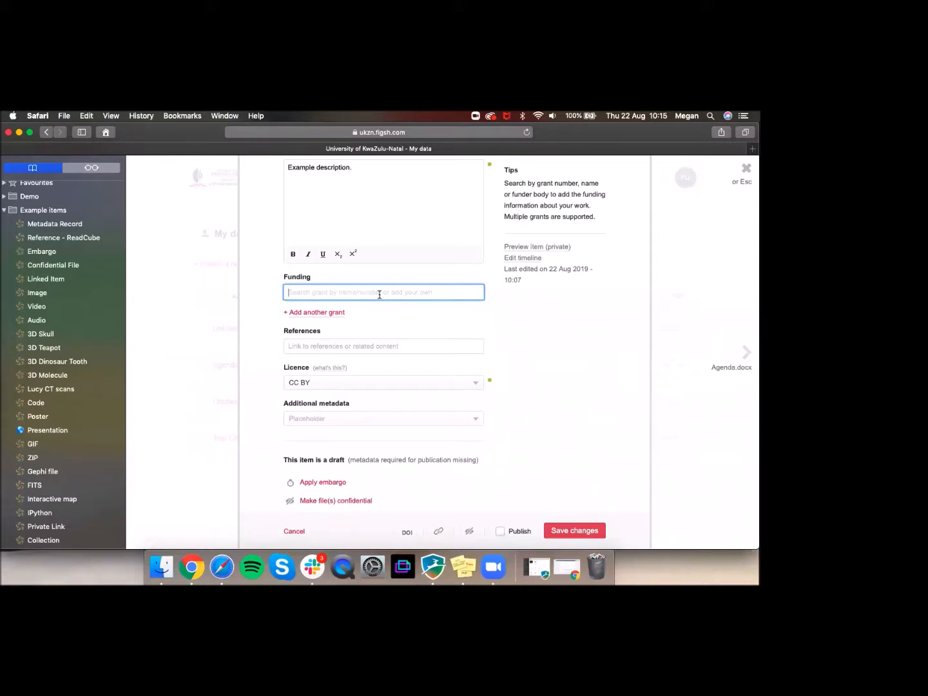
pyautogui.write('Wiki')
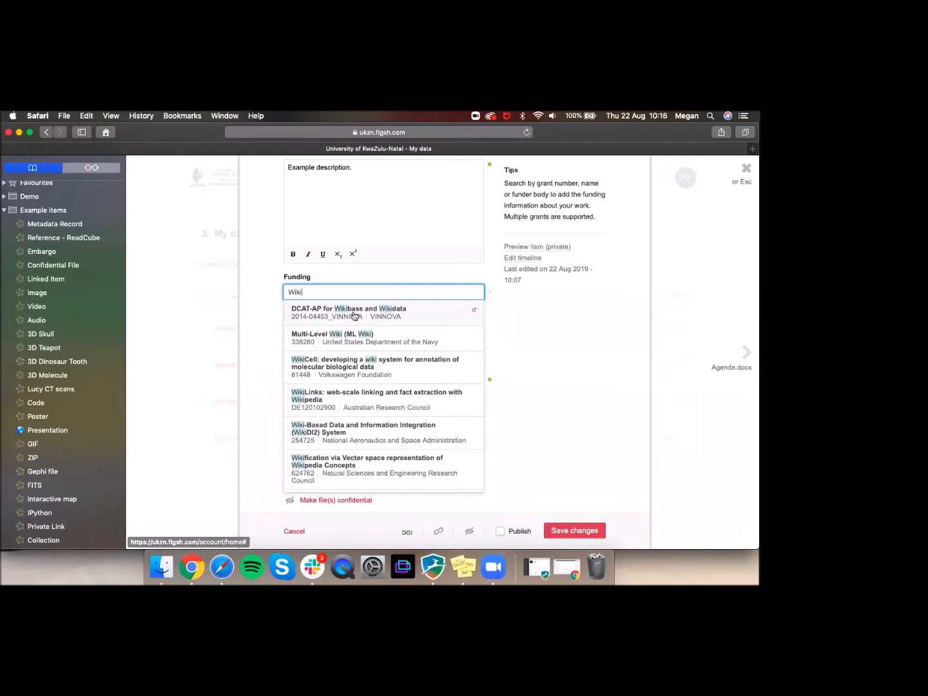
pyautogui.click(359, 317)
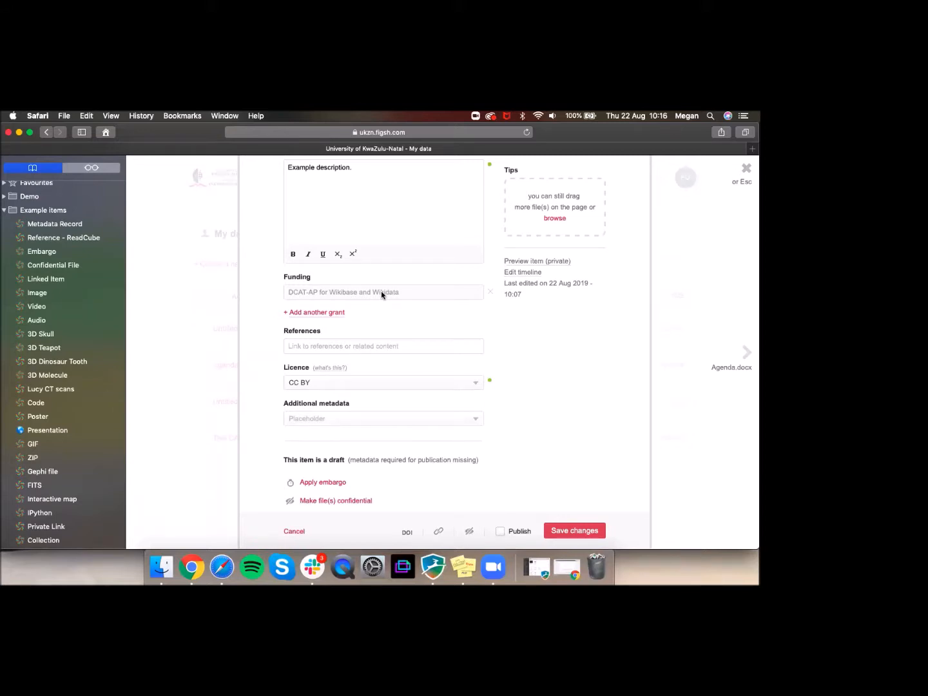
pyautogui.click(337, 312)
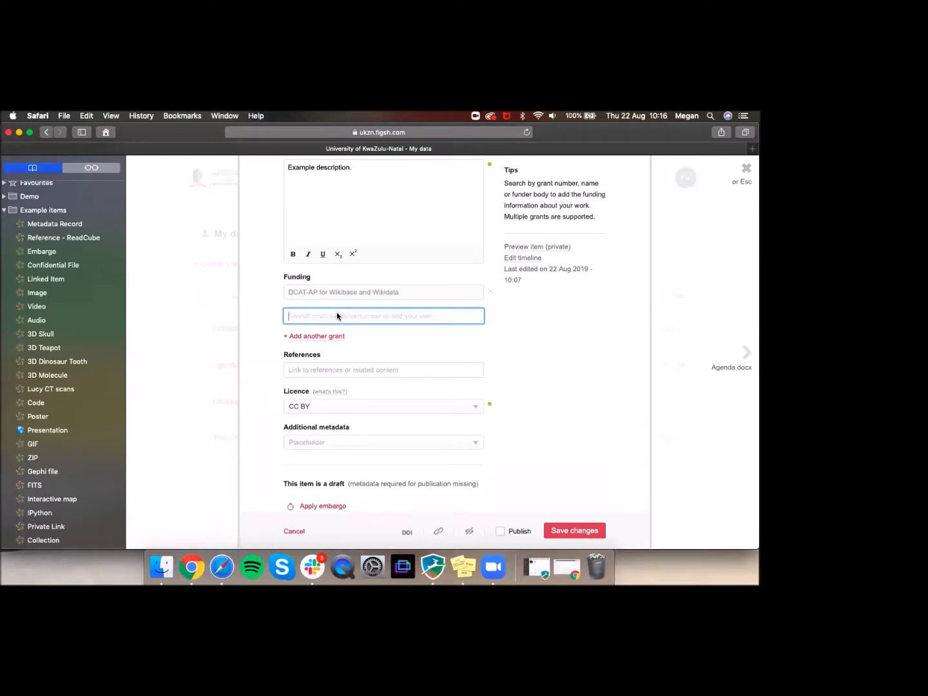
pyautogui.write('UKZN')
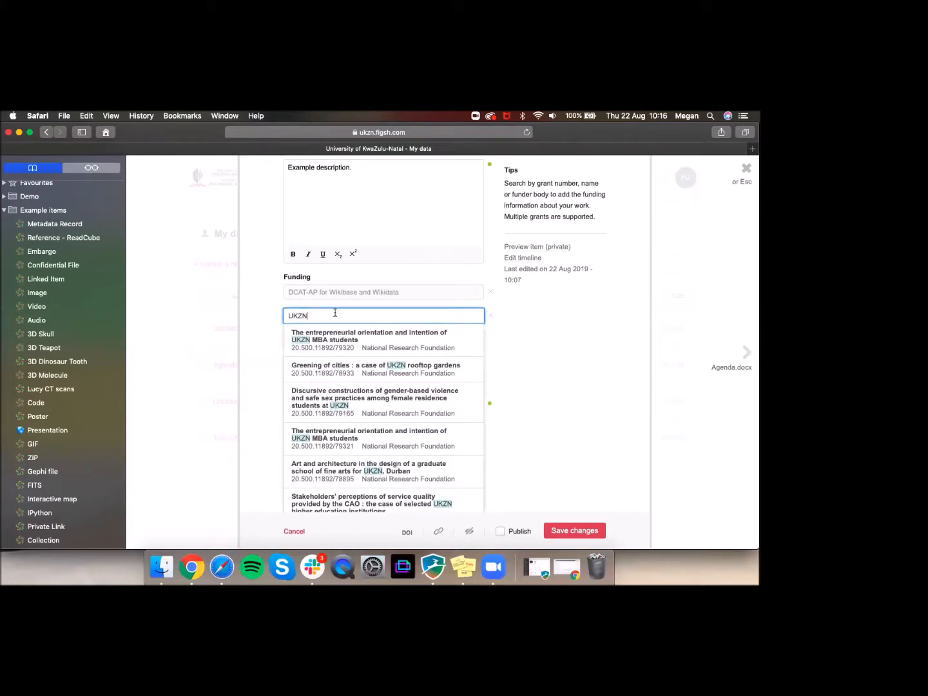
pyautogui.click(270, 319)
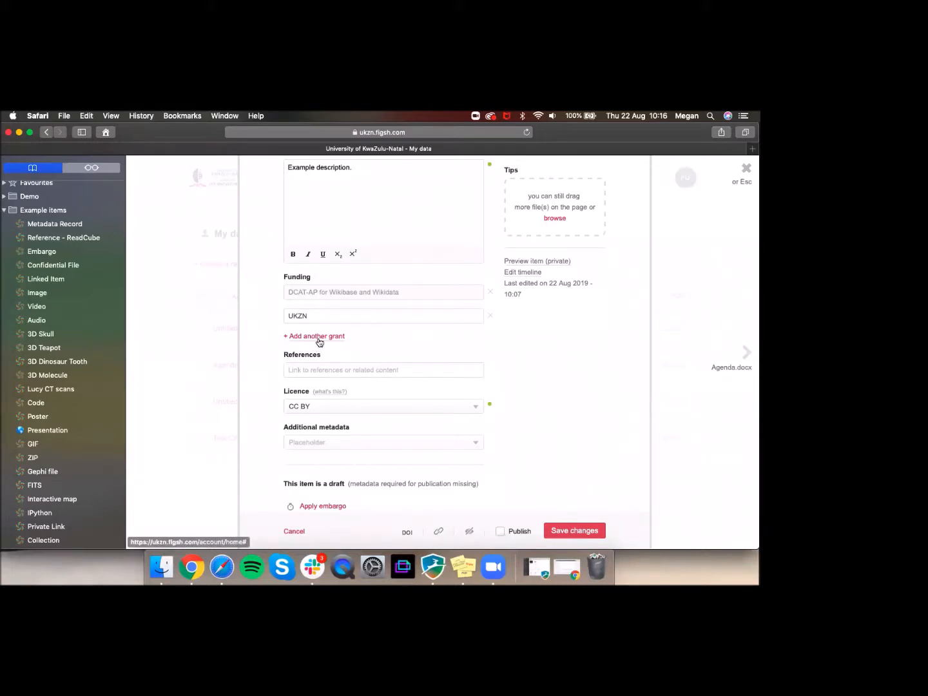
pyautogui.scroll(-2, 319, 341)
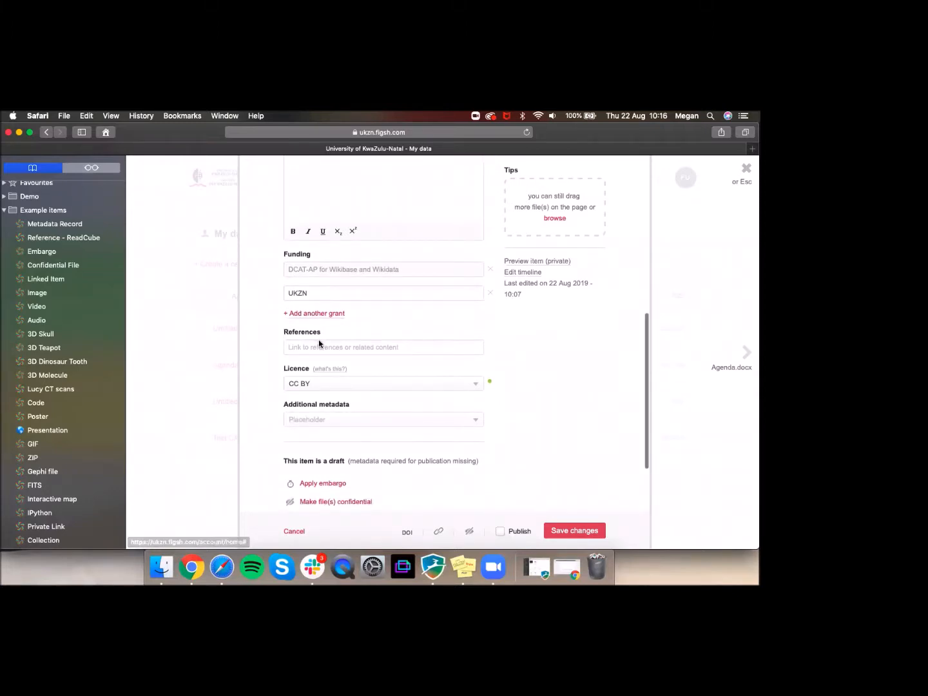
pyautogui.click(320, 348)
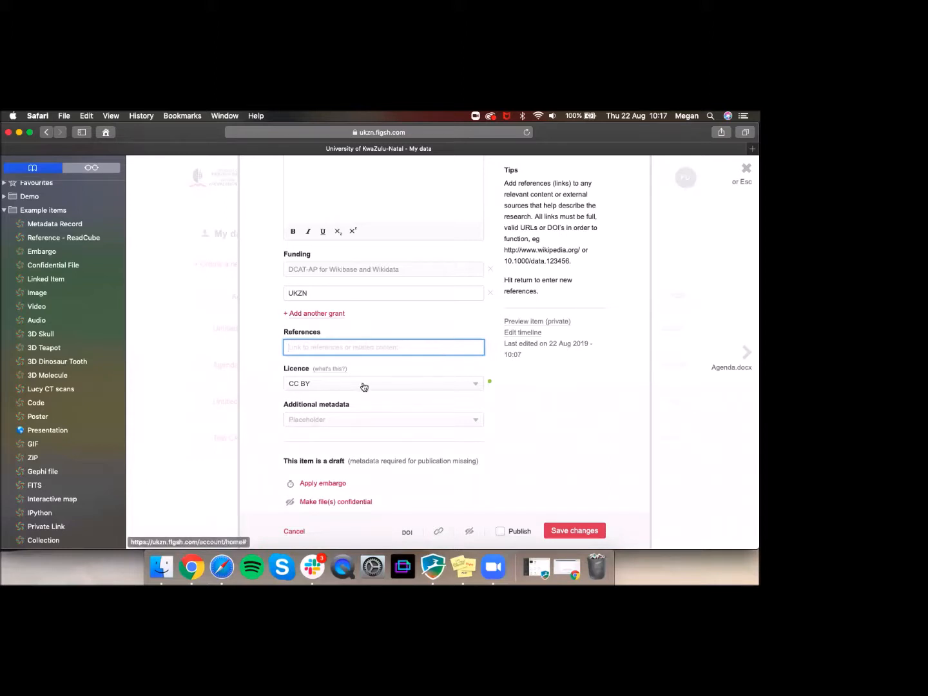
pyautogui.scroll(-1, 368, 369)
pyautogui.click(353, 352)
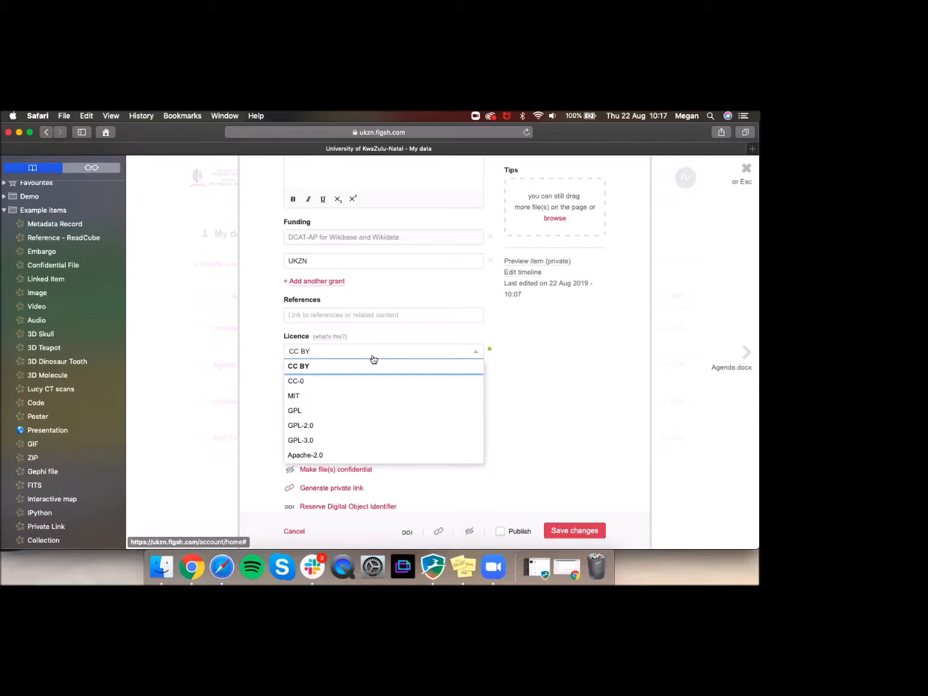
pyautogui.click(273, 365)
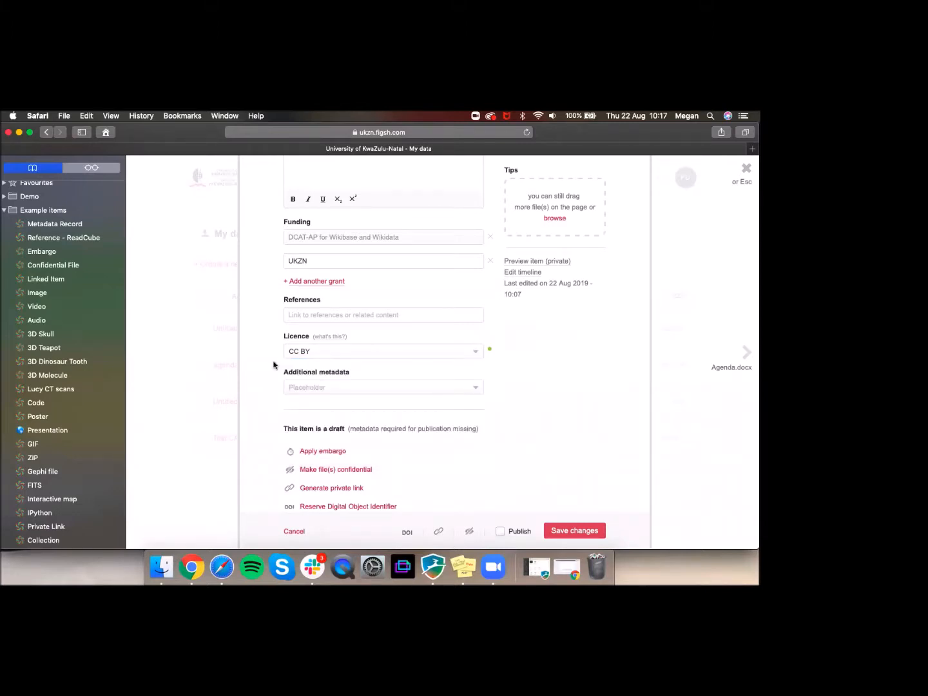
pyautogui.click(331, 340)
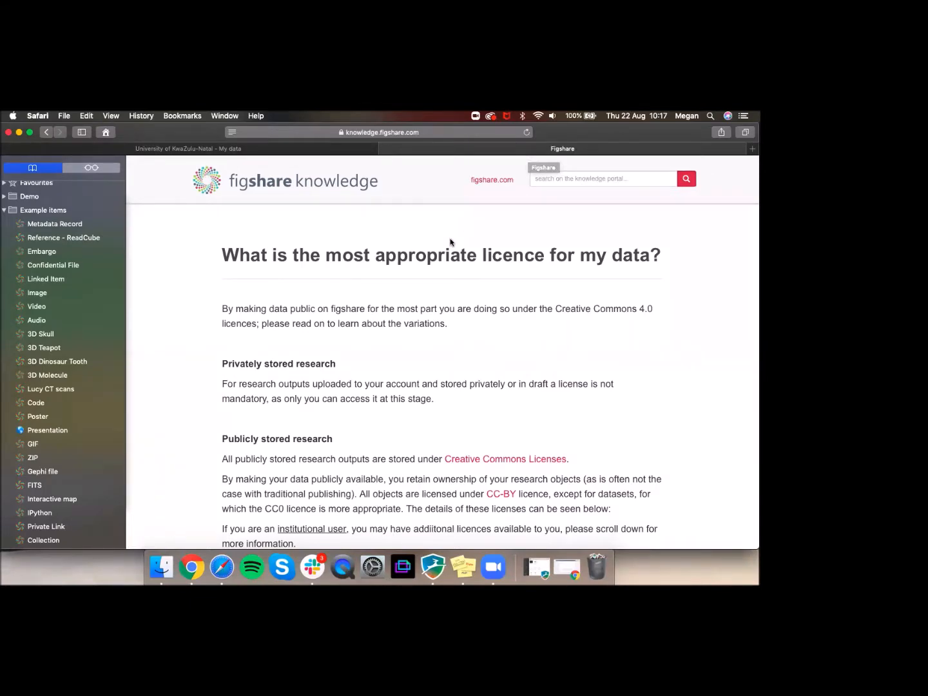
pyautogui.scroll(-3, 449, 241)
pyautogui.scroll(-1, 450, 242)
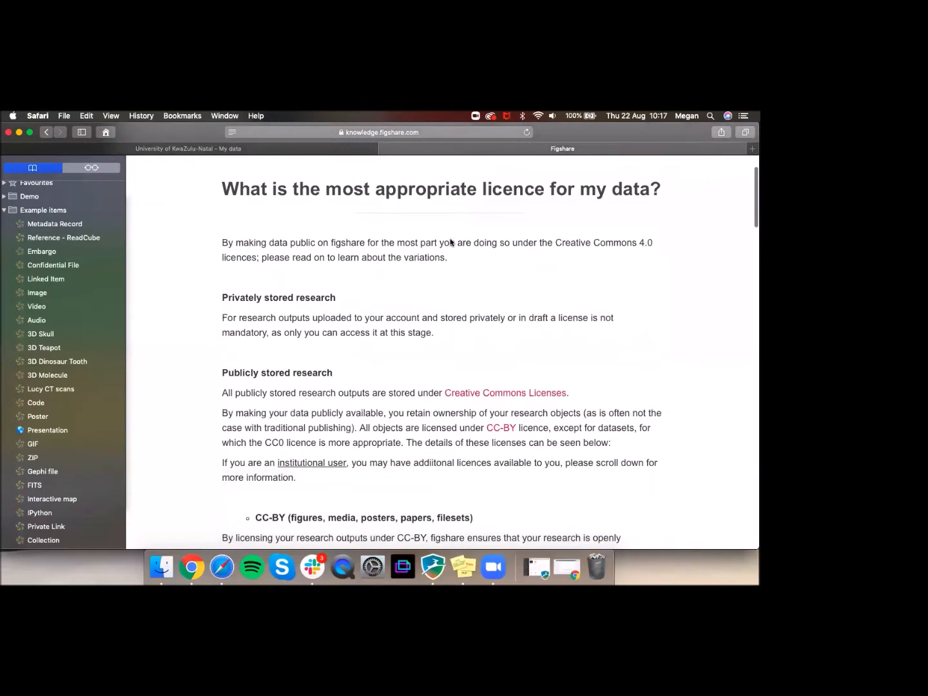
pyautogui.scroll(3, 404, 226)
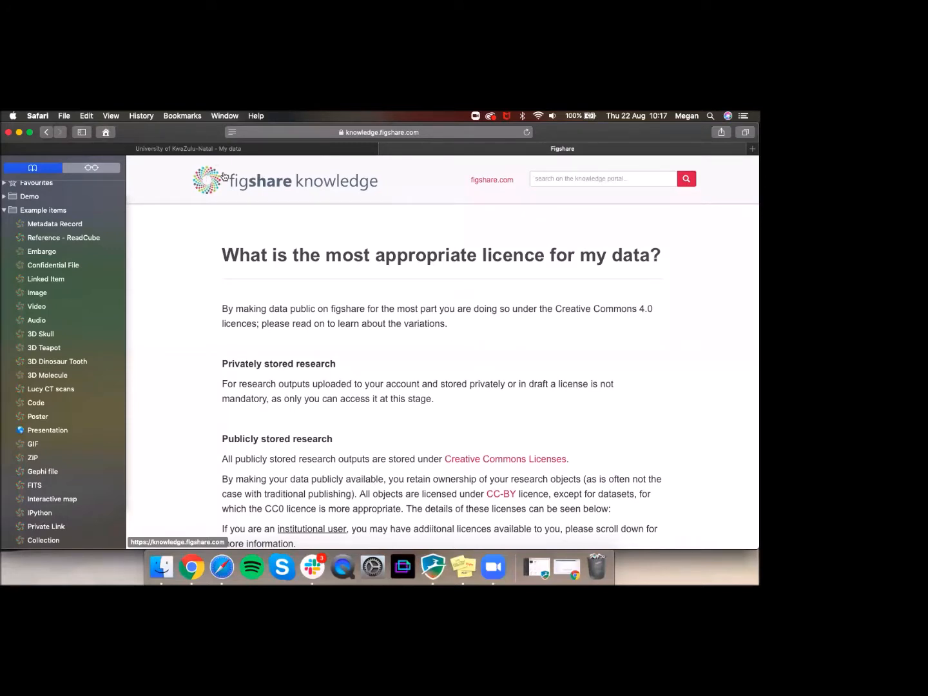
pyautogui.scroll(-9, 247, 310)
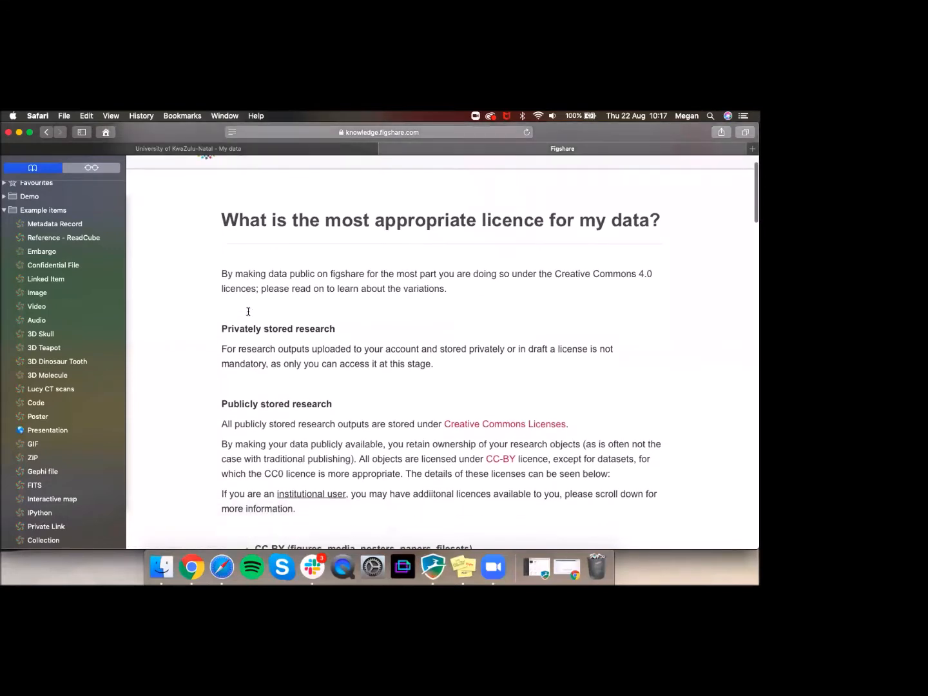
pyautogui.scroll(-7, 248, 311)
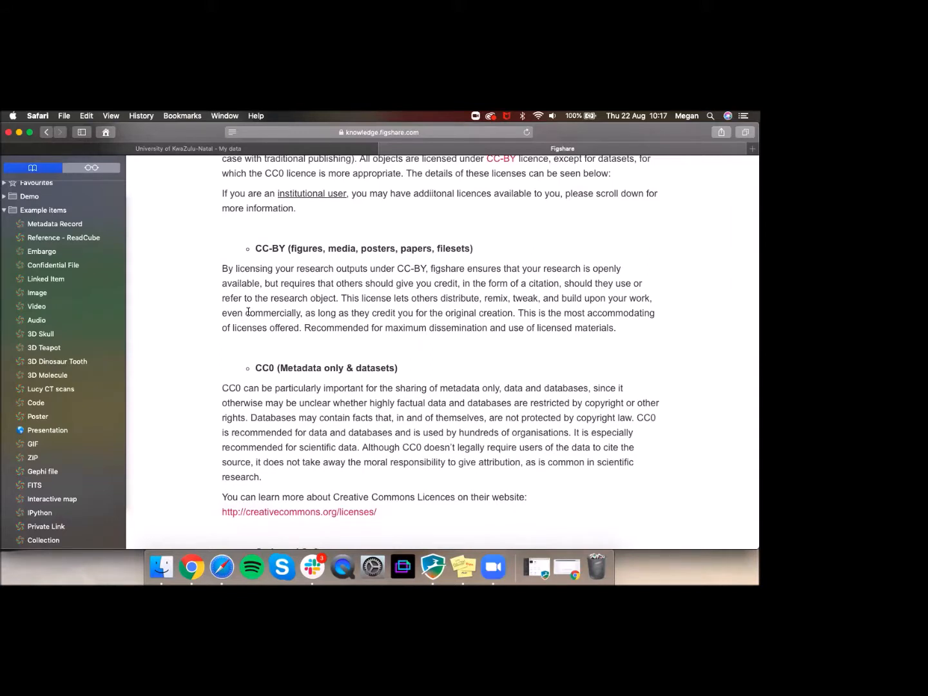
pyautogui.click(385, 150)
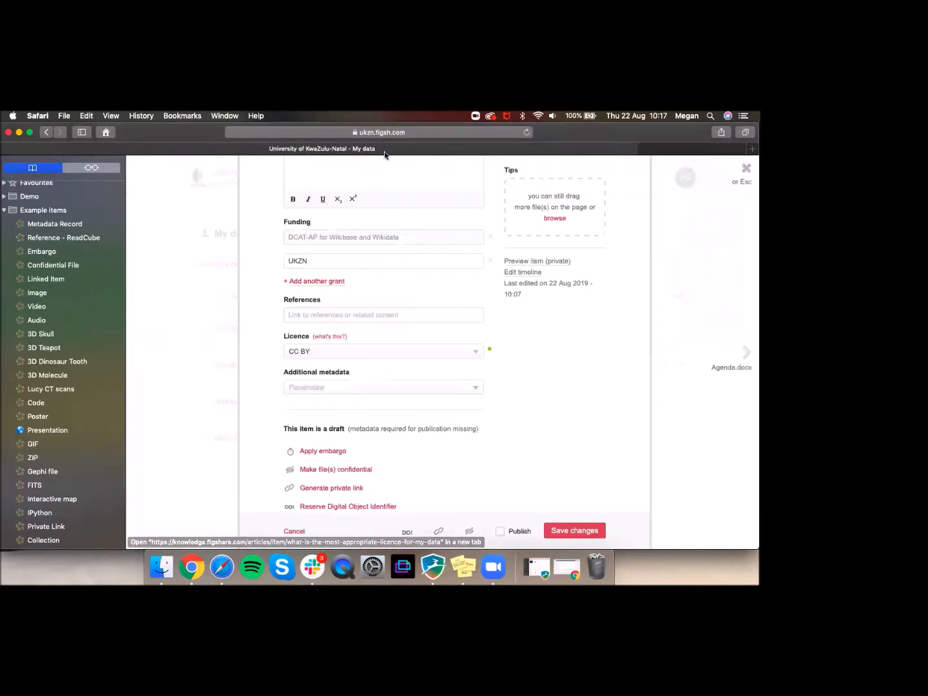
pyautogui.click(377, 388)
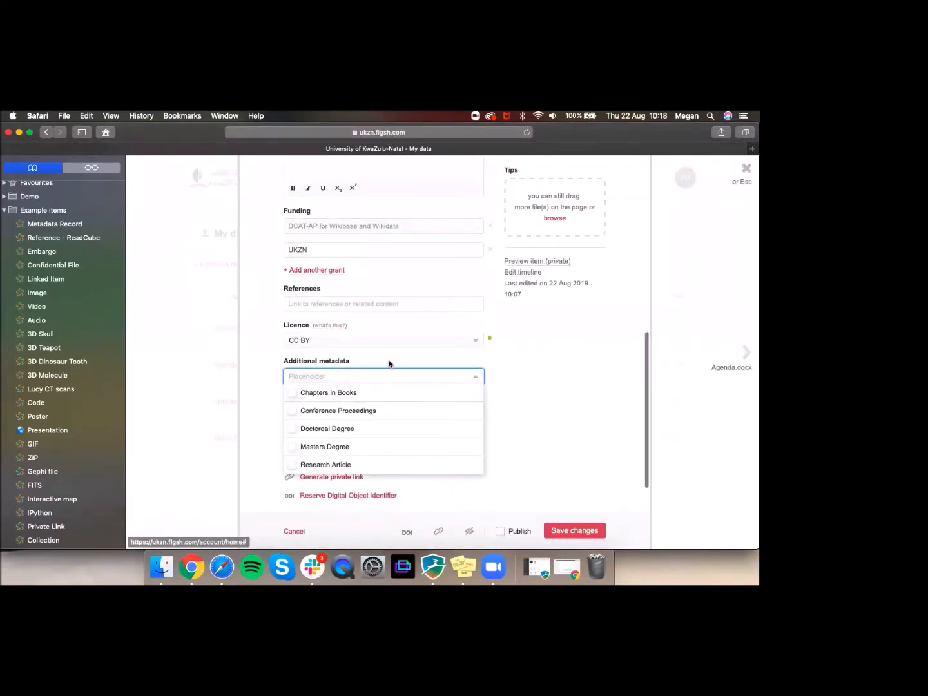
pyautogui.click(389, 363)
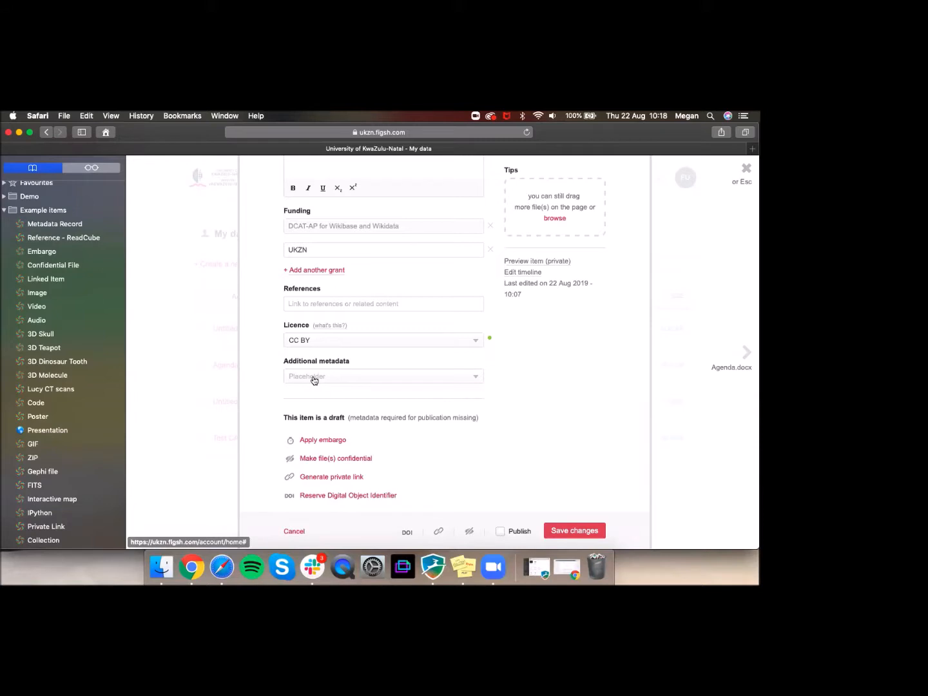
pyautogui.click(314, 380)
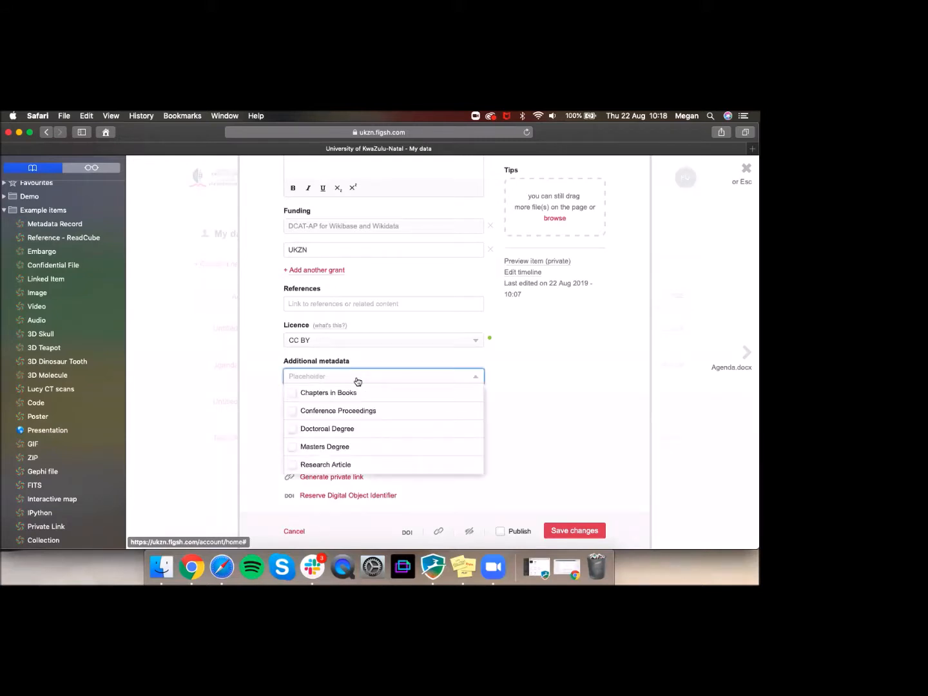
pyautogui.scroll(-1, 339, 360)
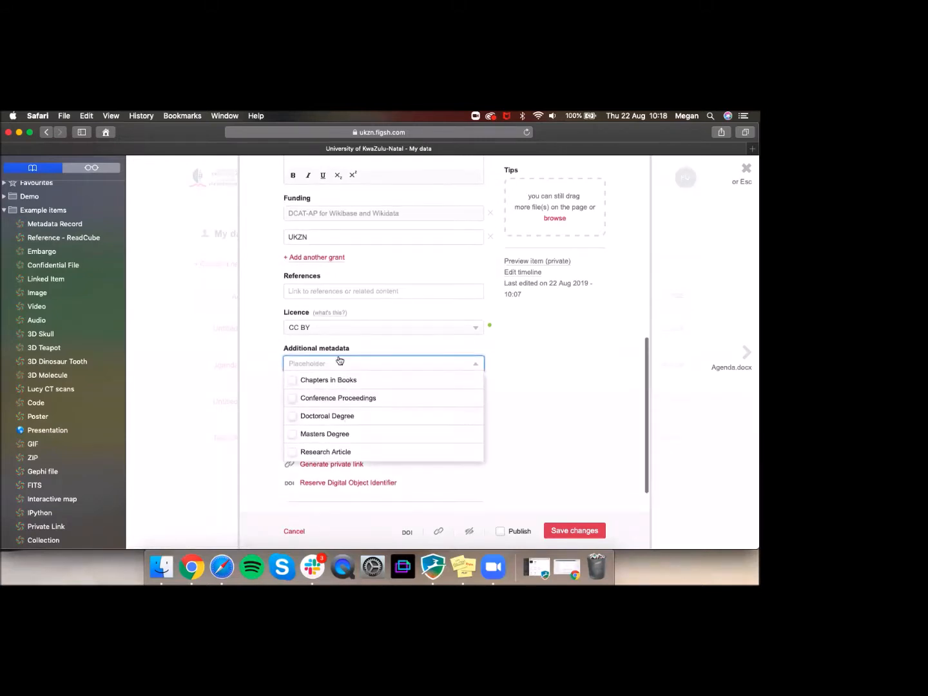
pyautogui.click(296, 386)
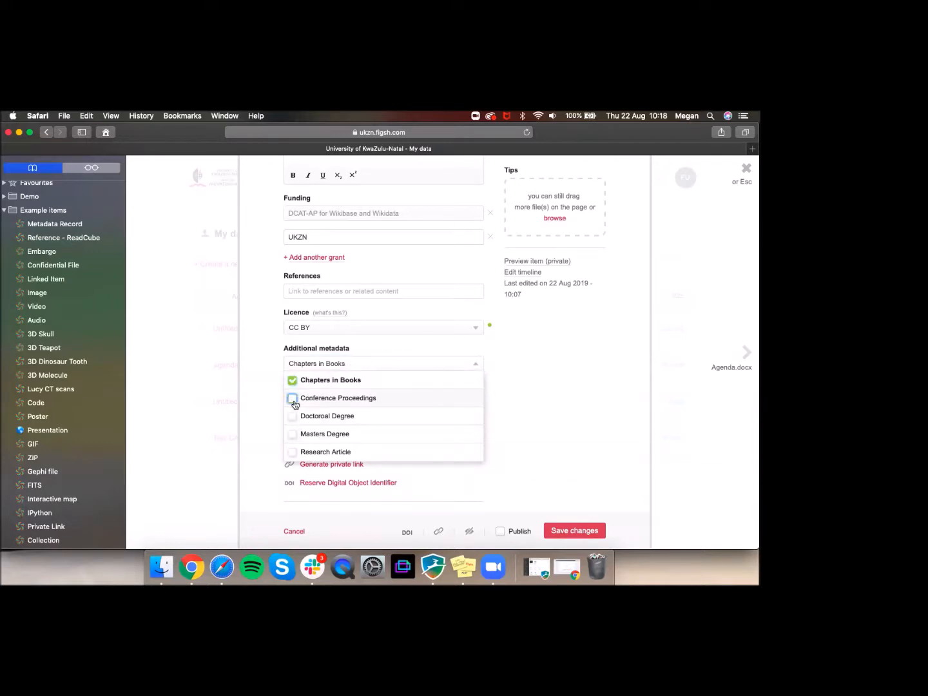
pyautogui.click(293, 387)
pyautogui.click(268, 378)
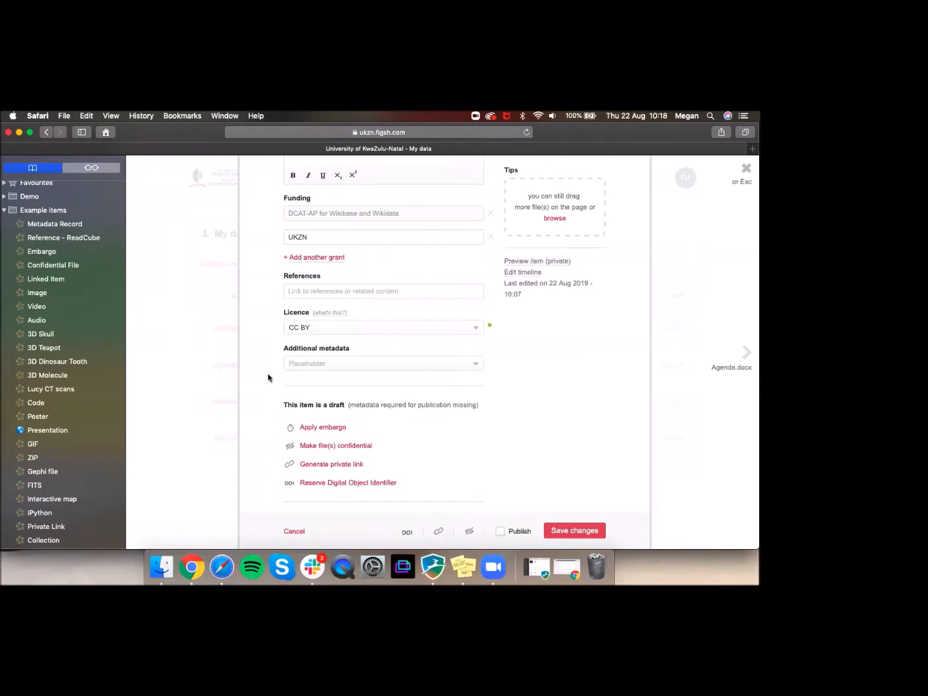
pyautogui.rightClick(268, 375)
pyautogui.click(524, 351)
pyautogui.scroll(-2, 524, 351)
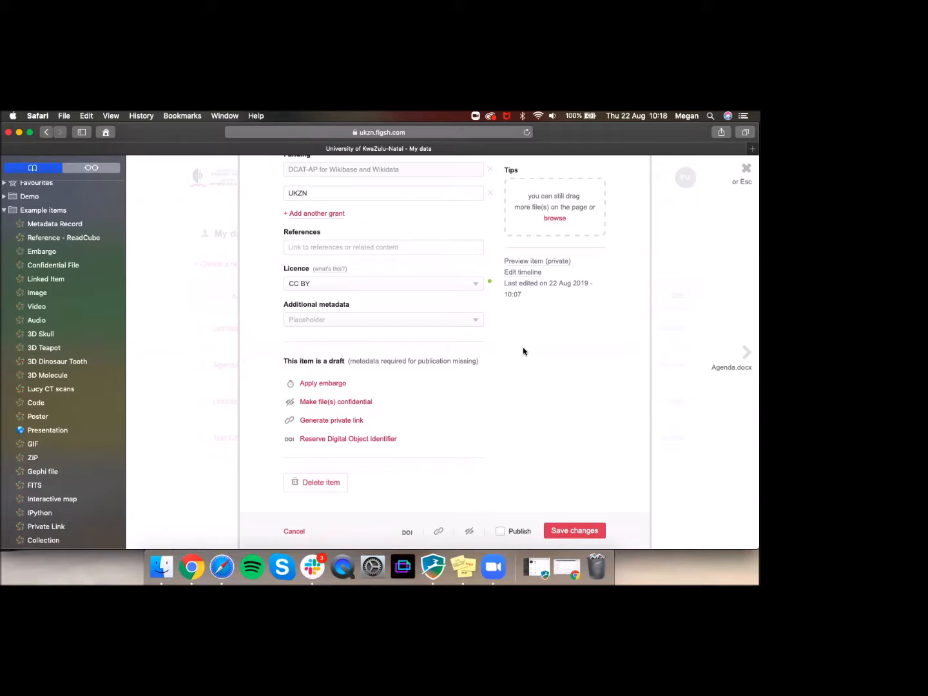
# Step: Inspect the embargo period, date and reason fields unchanged, then open the Embargo example bookmark
pyautogui.click(332, 388)
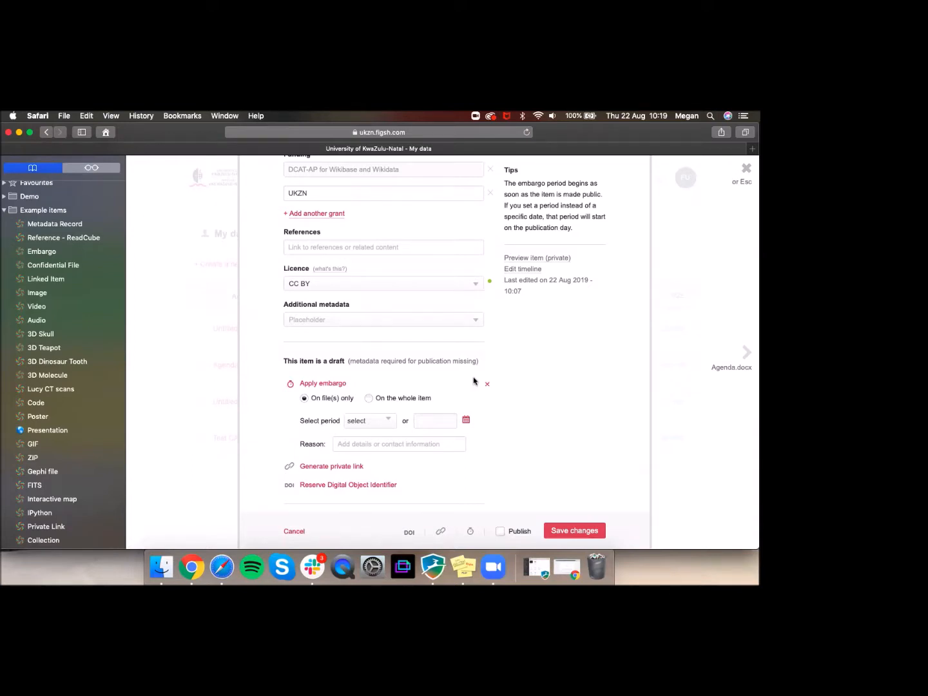
pyautogui.click(381, 423)
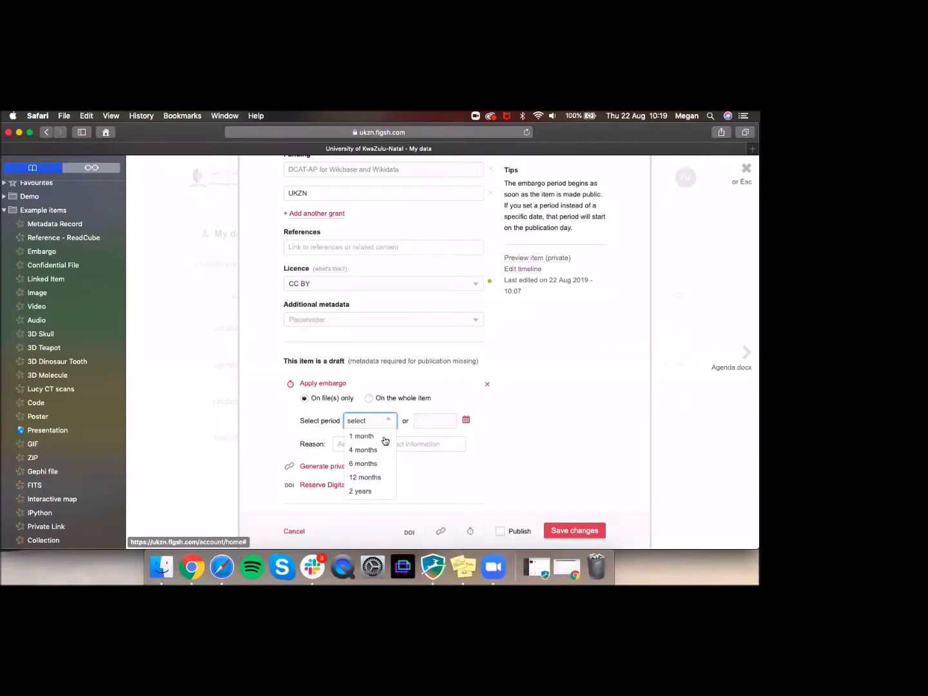
pyautogui.click(467, 420)
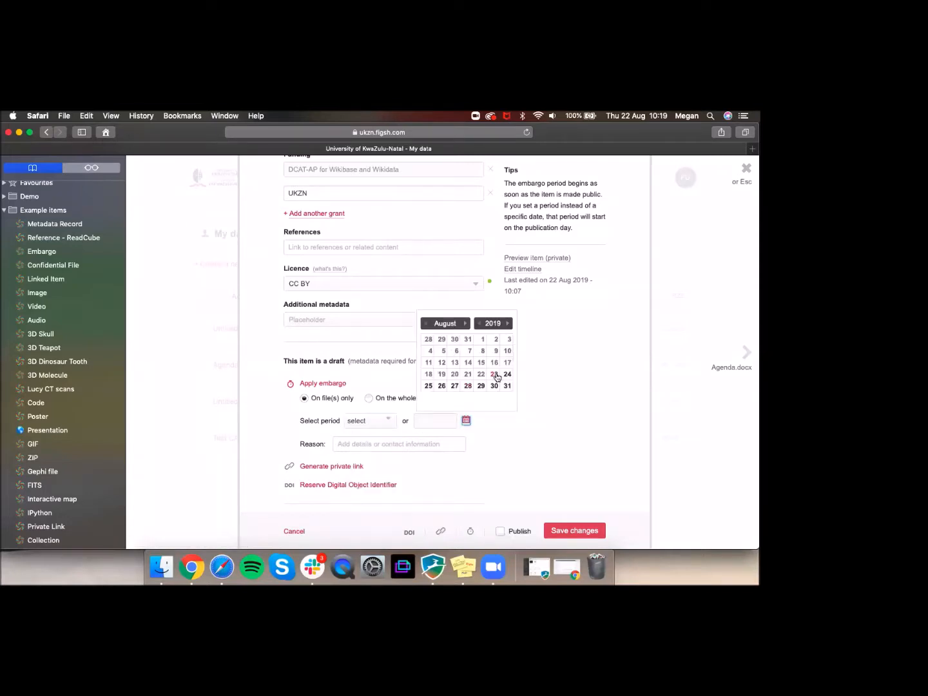
pyautogui.click(495, 458)
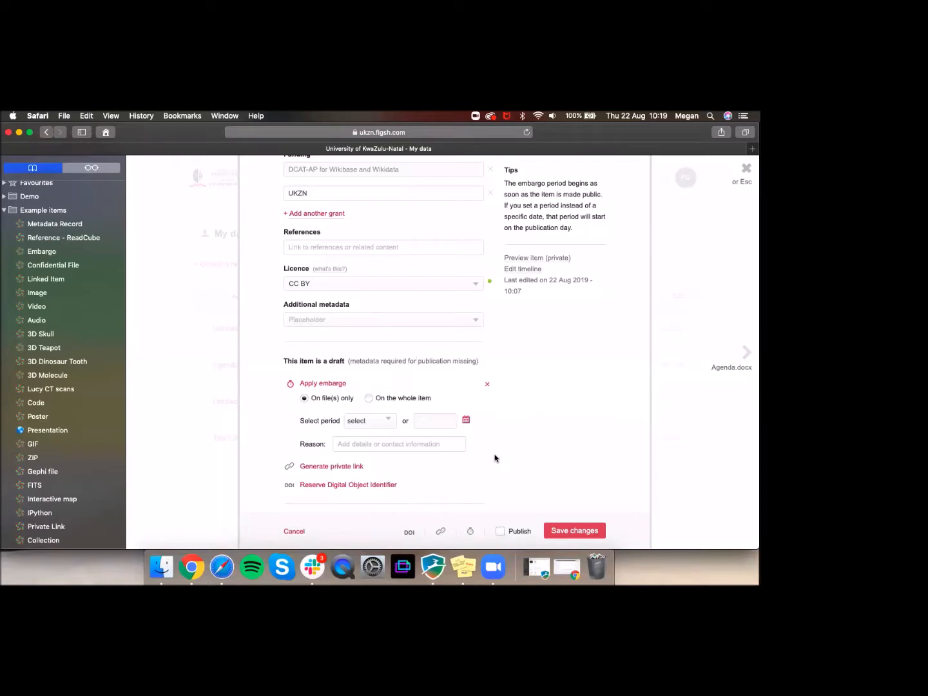
pyautogui.click(349, 443)
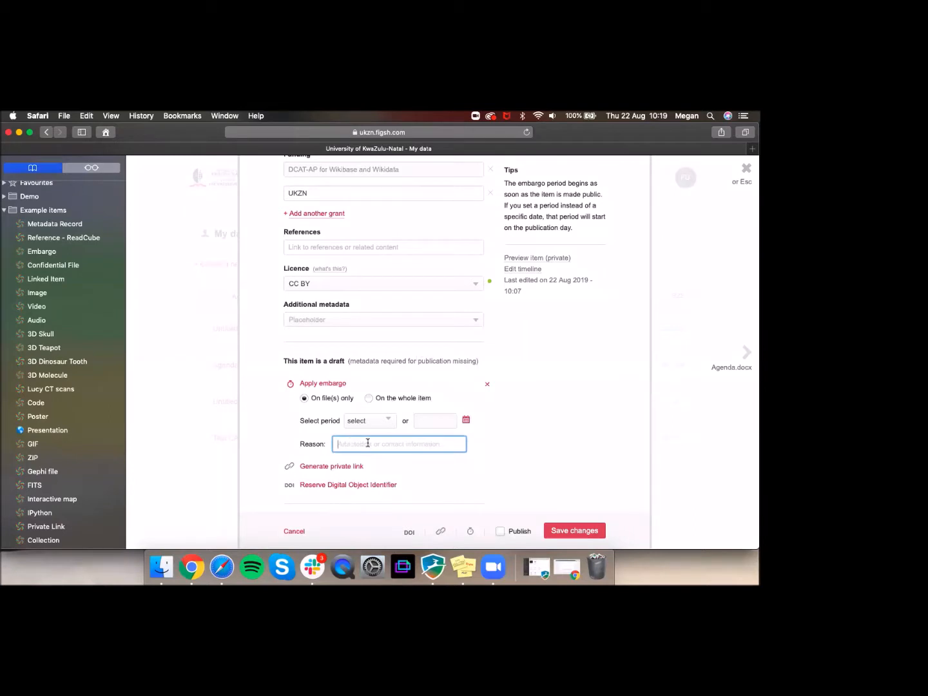
pyautogui.click(508, 428)
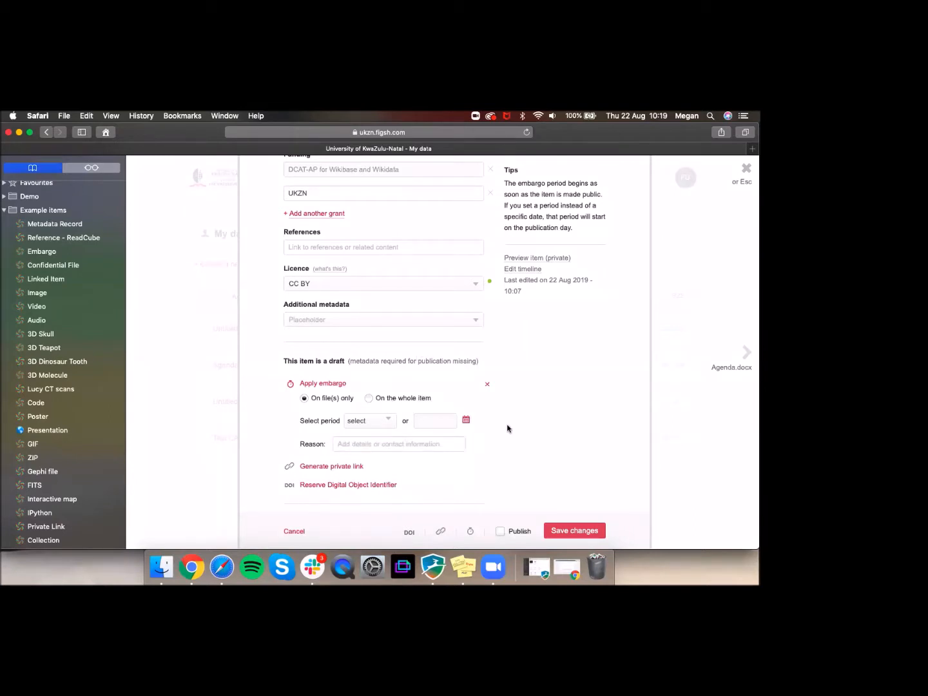
pyautogui.click(465, 421)
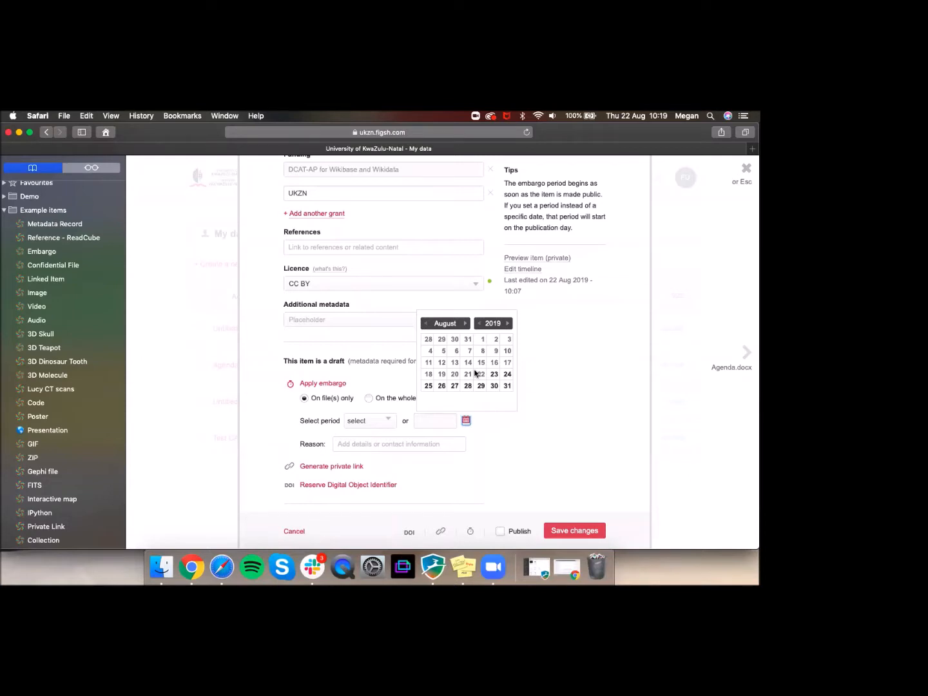
pyautogui.click(570, 418)
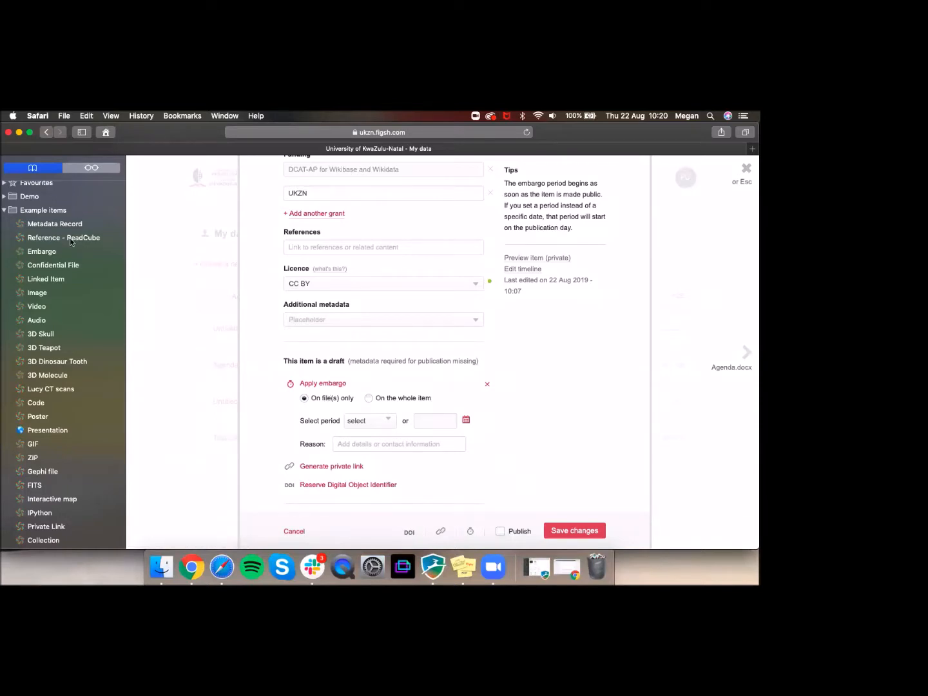
pyautogui.rightClick(47, 252)
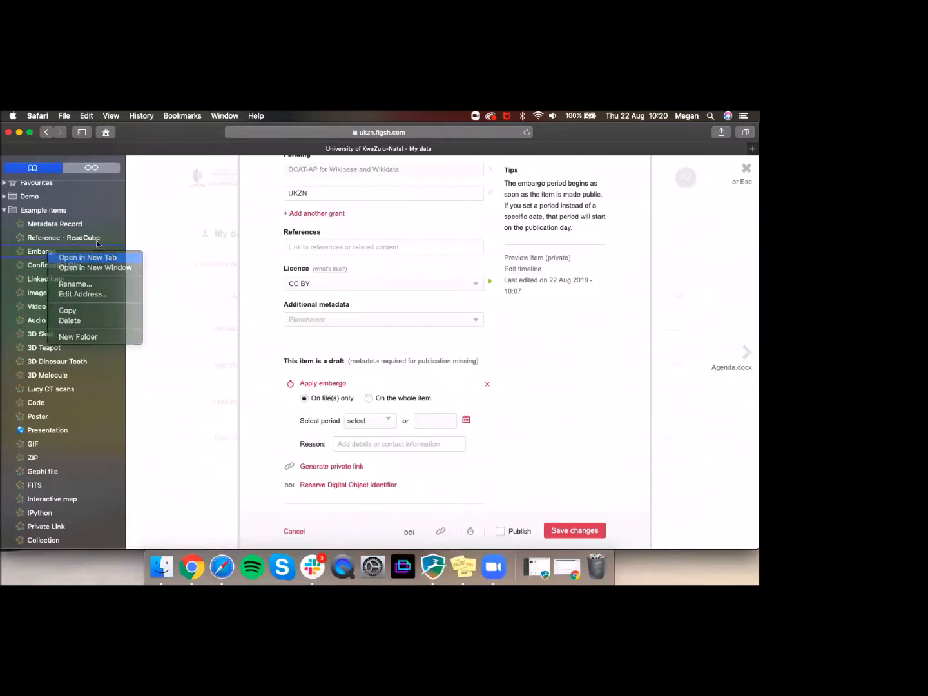
pyautogui.click(88, 258)
# Step: Browse the Embargo example dataset, noting its 691 views and 2-year 9-month 9-day embargo
pyautogui.click(521, 152)
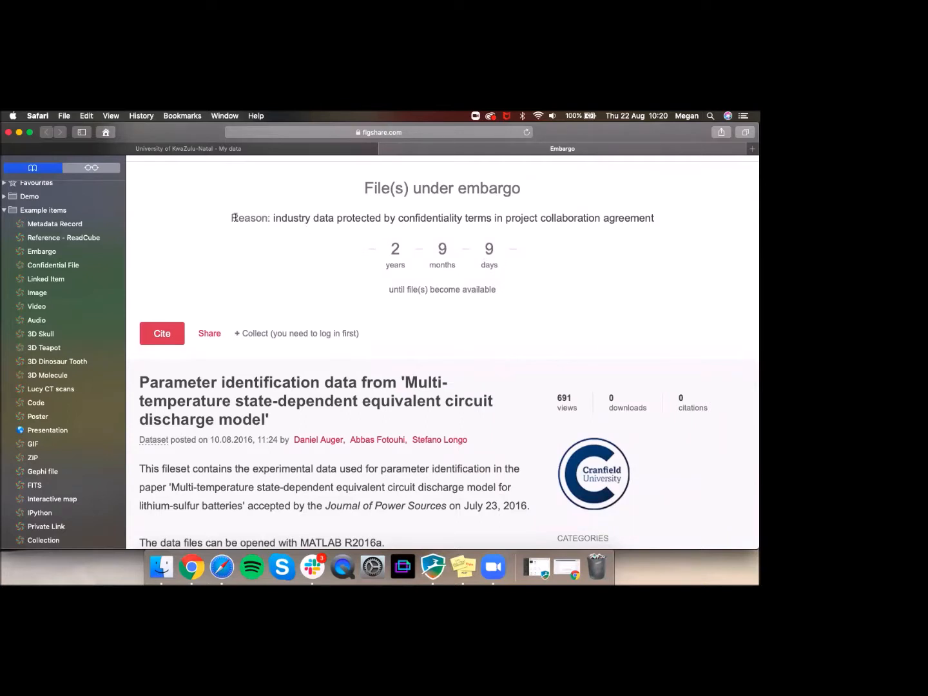
pyautogui.scroll(-2, 445, 261)
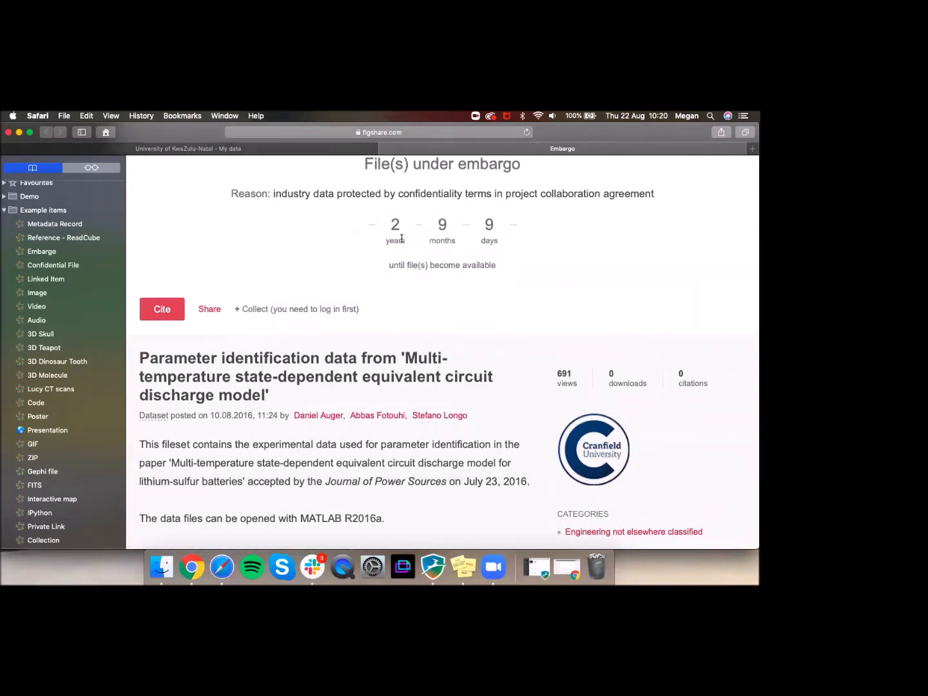
pyautogui.scroll(2, 393, 238)
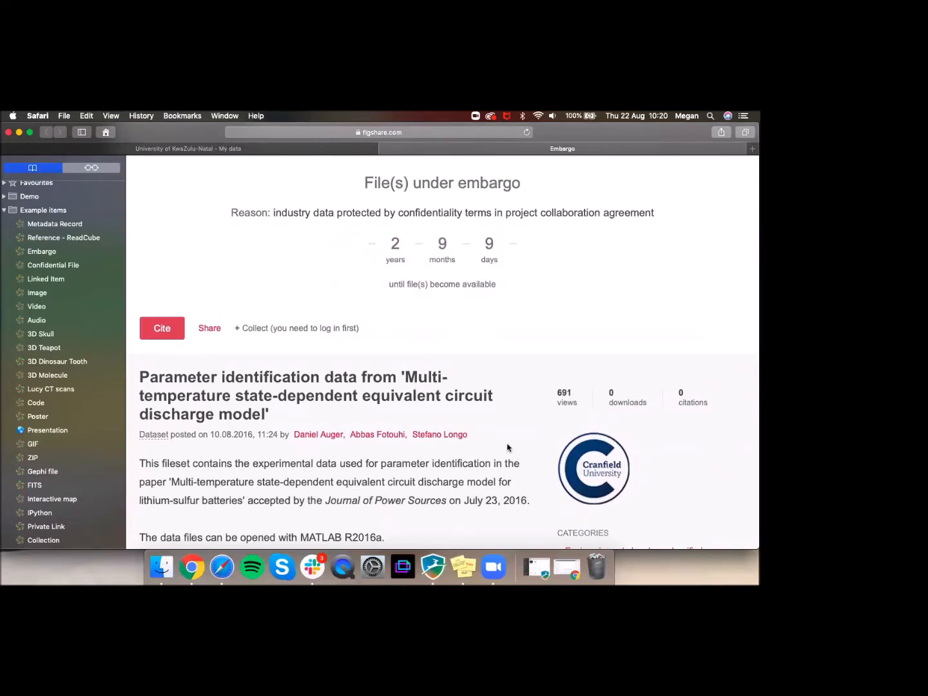
pyautogui.scroll(-5, 507, 448)
pyautogui.scroll(-1, 508, 448)
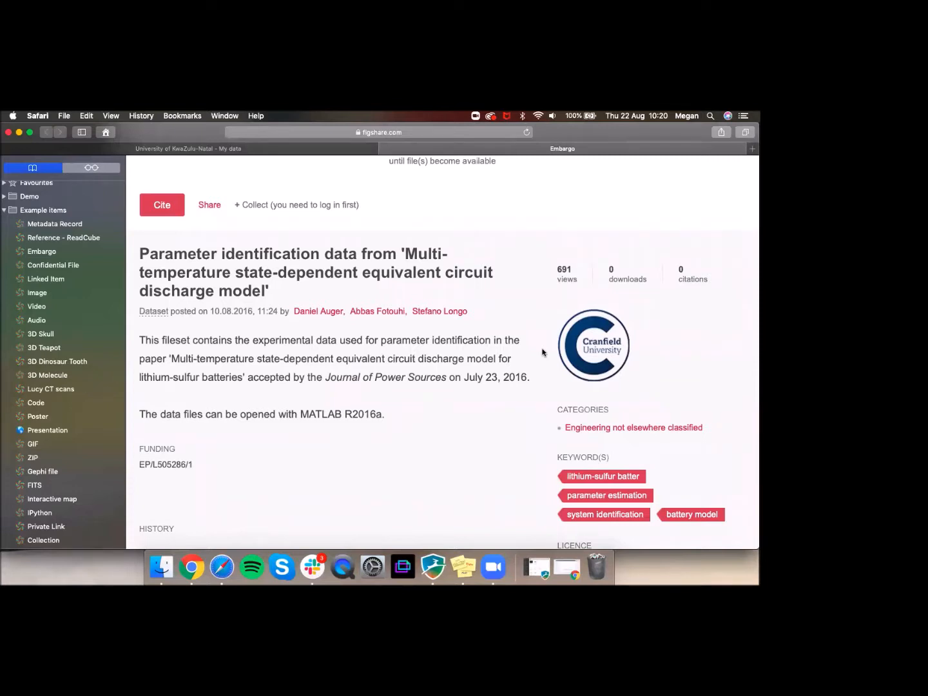
pyautogui.moveTo(558, 270); pyautogui.dragTo(572, 270)
pyautogui.click(505, 288)
pyautogui.scroll(5, 504, 288)
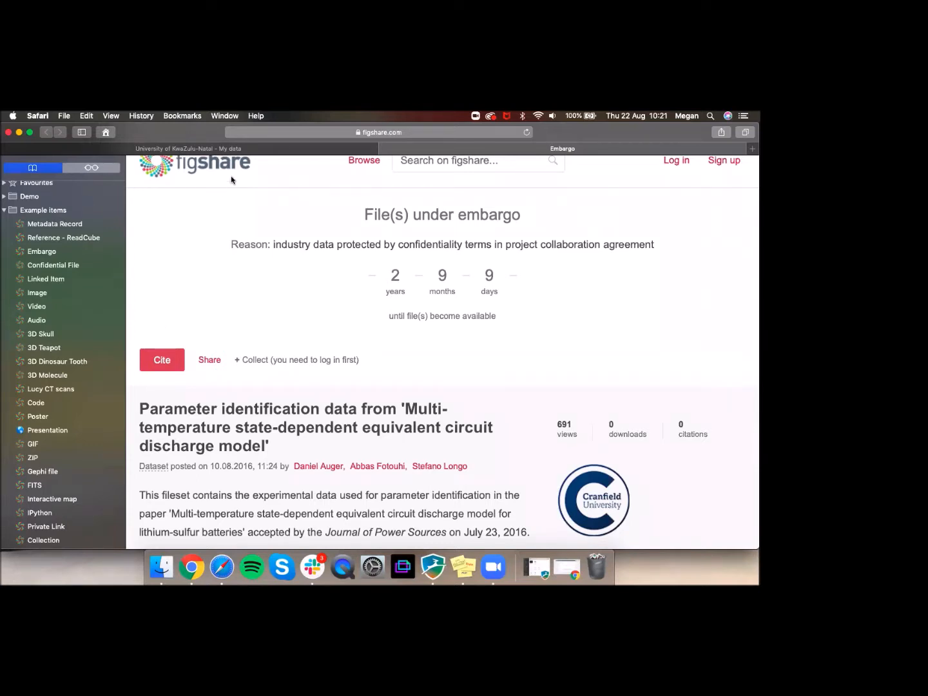
# Step: Return to the draft item, disable the embargo and make its files confidential instead
pyautogui.click(386, 149)
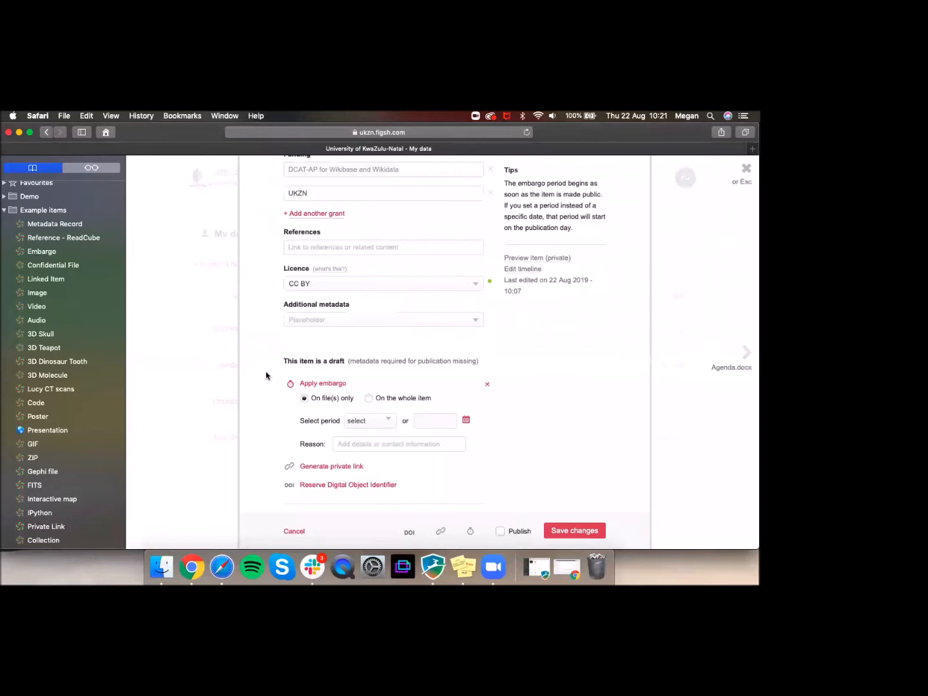
pyautogui.click(485, 386)
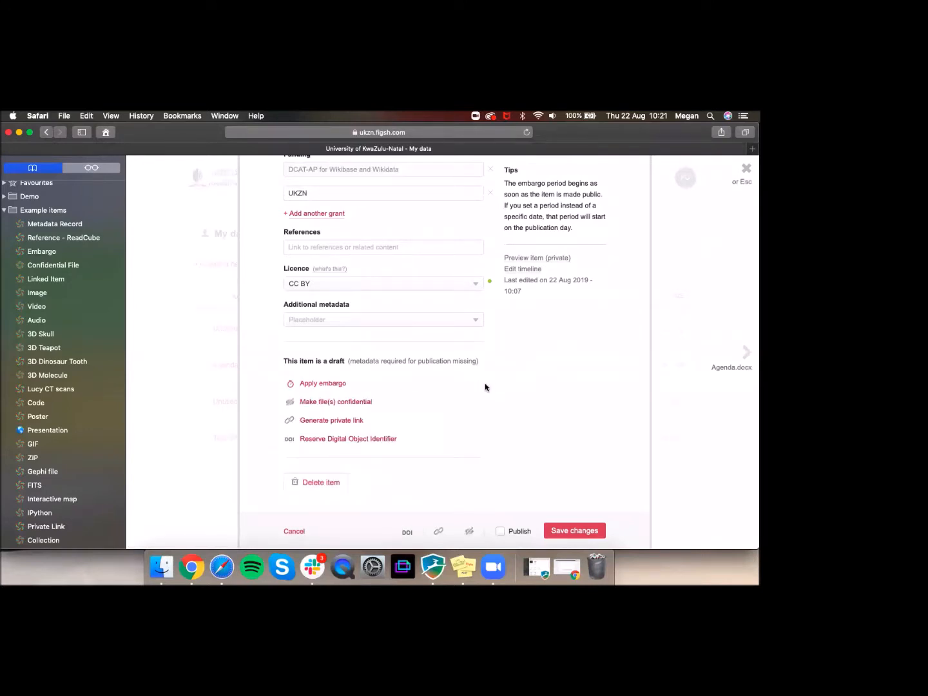
pyautogui.click(368, 403)
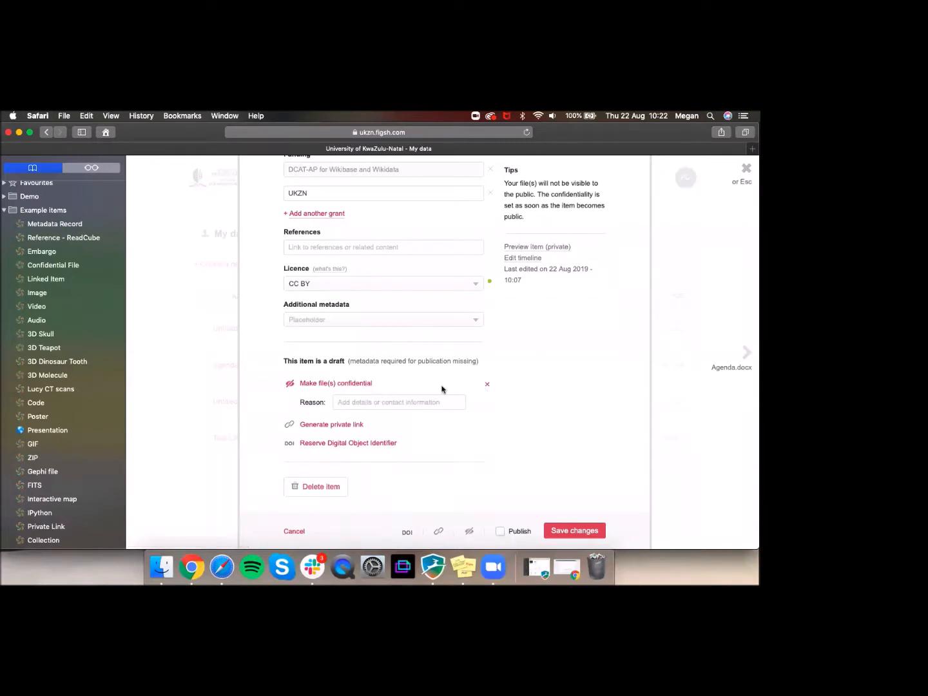
# Step: Open the Confidential File example in a new tab and highlight the contact e-mail in its reason
pyautogui.rightClick(71, 271)
pyautogui.click(90, 273)
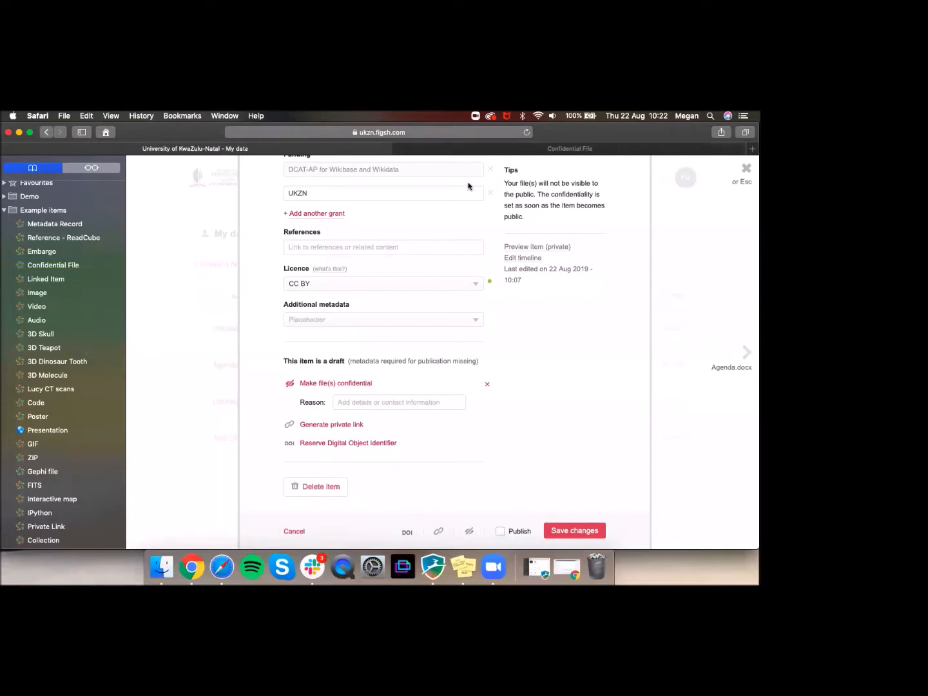
pyautogui.click(527, 149)
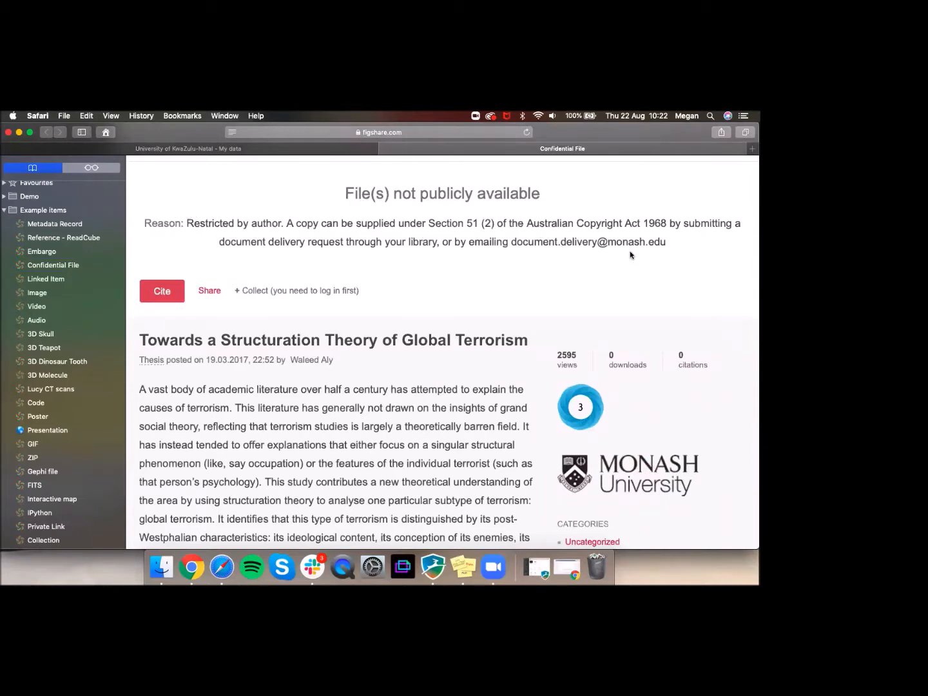
pyautogui.moveTo(513, 245); pyautogui.dragTo(612, 251)
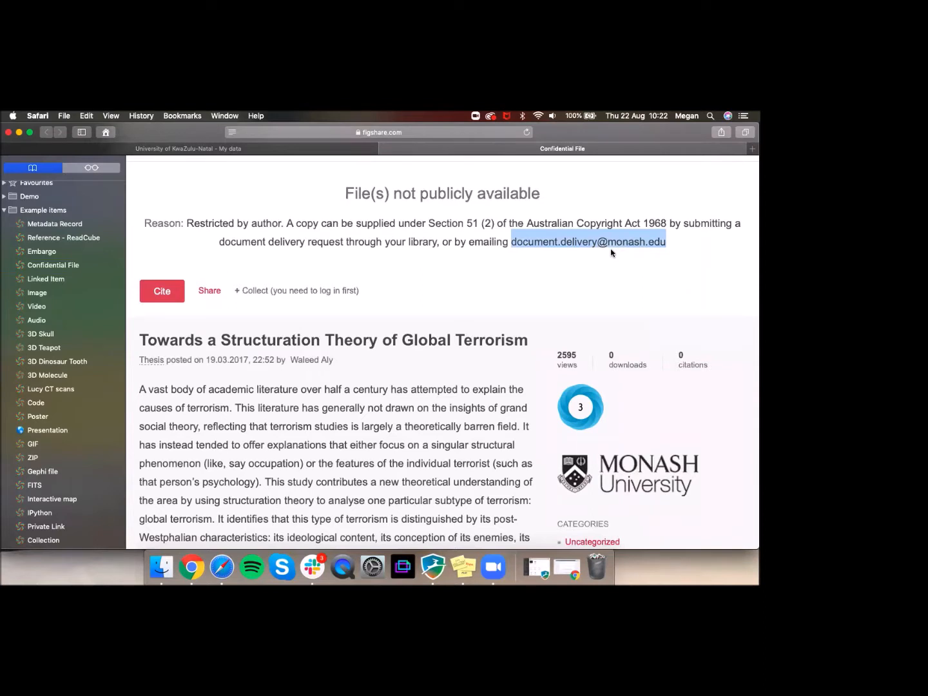
# Step: Back on the UKZN item, turn off Make file(s) confidential and generate a private link
pyautogui.click(386, 151)
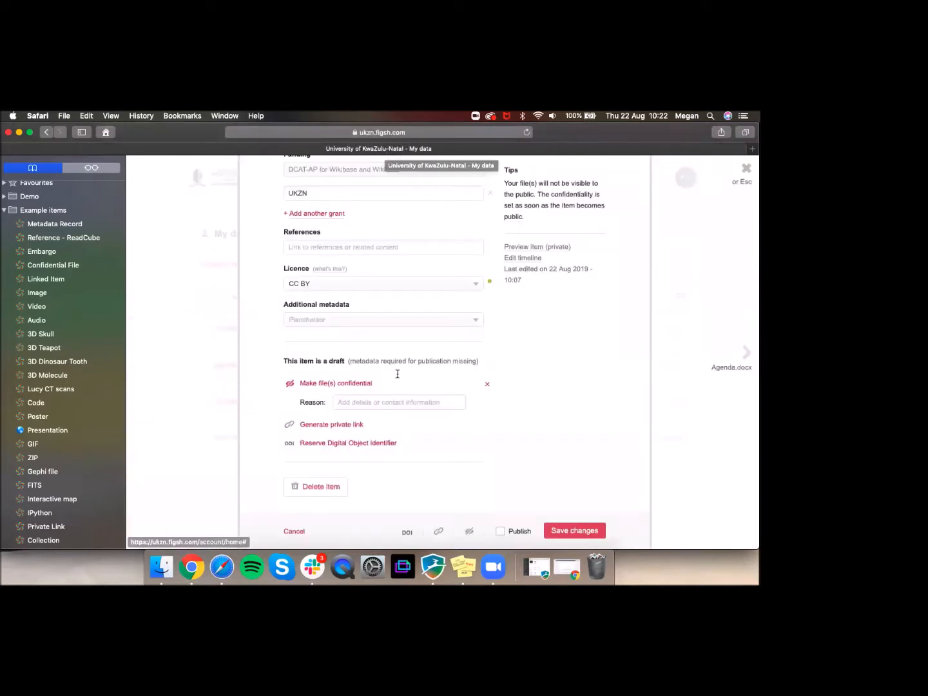
pyautogui.click(488, 386)
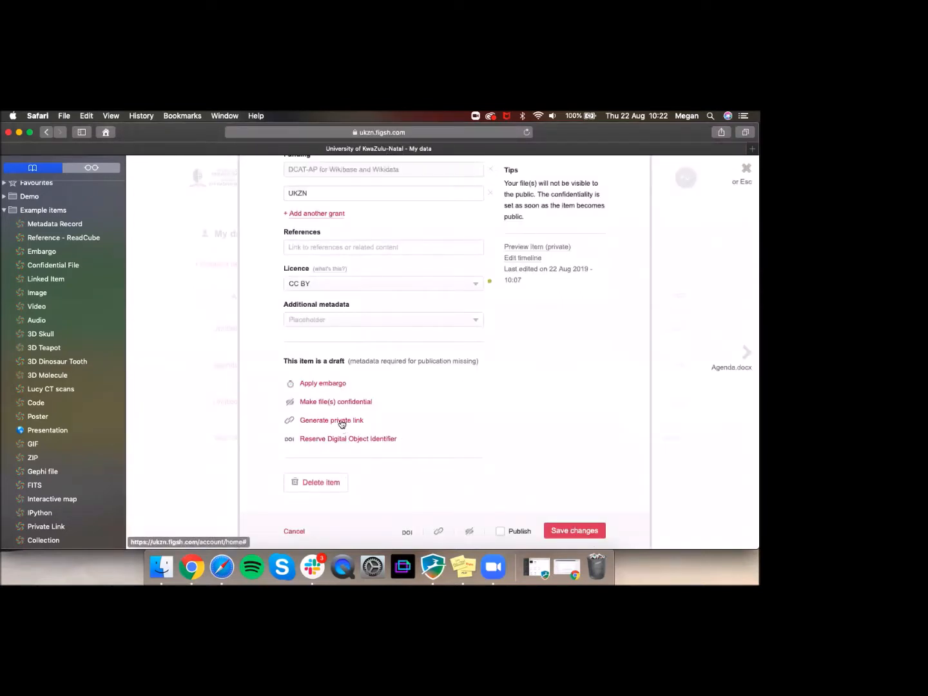
pyautogui.scroll(-1, 359, 426)
pyautogui.click(346, 421)
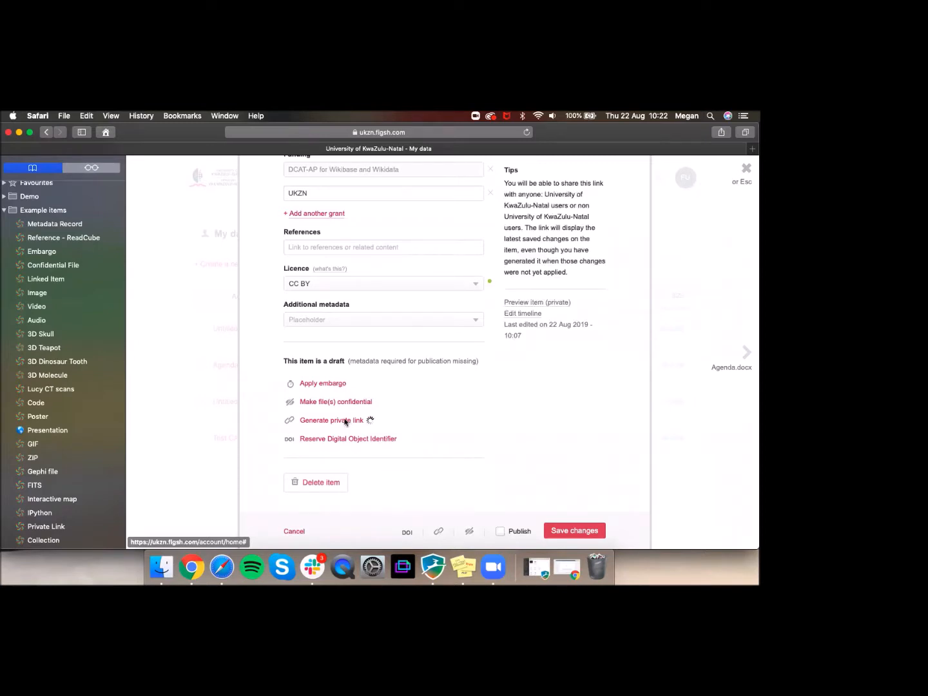
# Step: Save the item, then preview it via its private URL showing the shared-privately notice
pyautogui.click(572, 532)
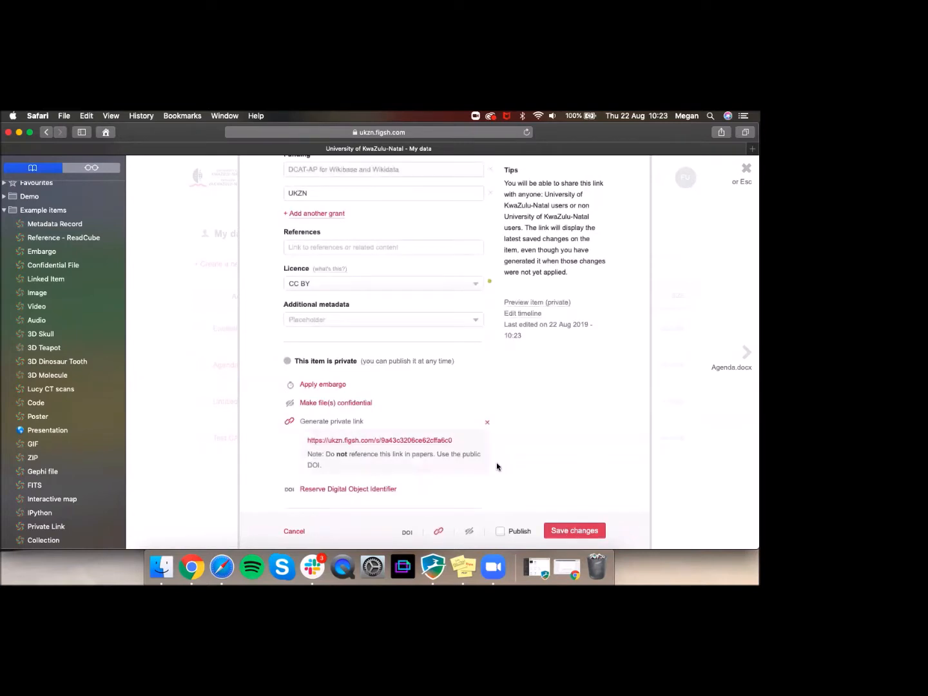
pyautogui.click(408, 444)
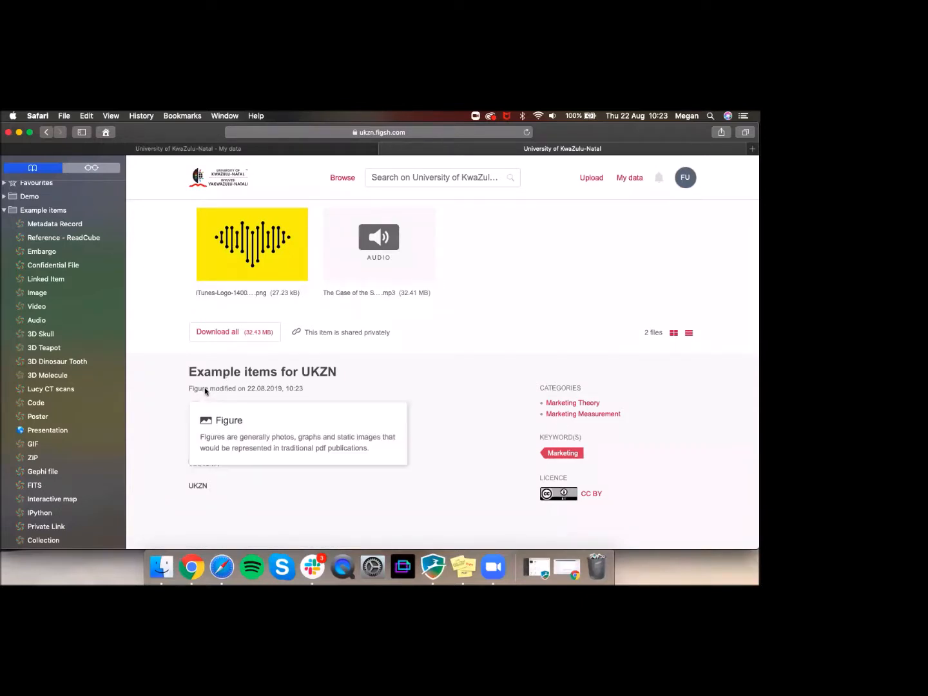
pyautogui.tripleClick(303, 333)
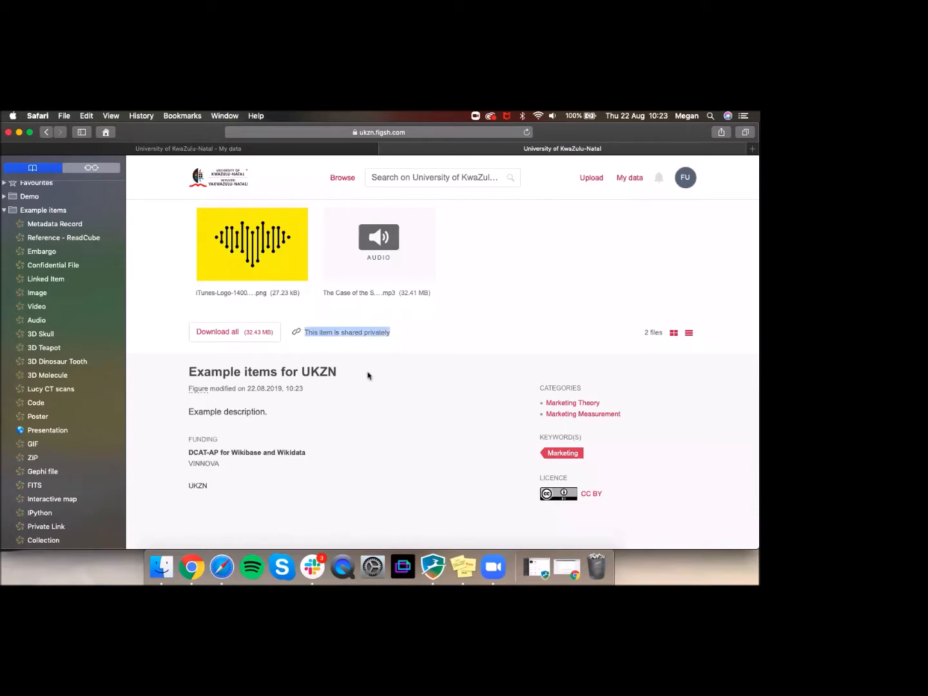
pyautogui.click(368, 376)
pyautogui.moveTo(266, 248)
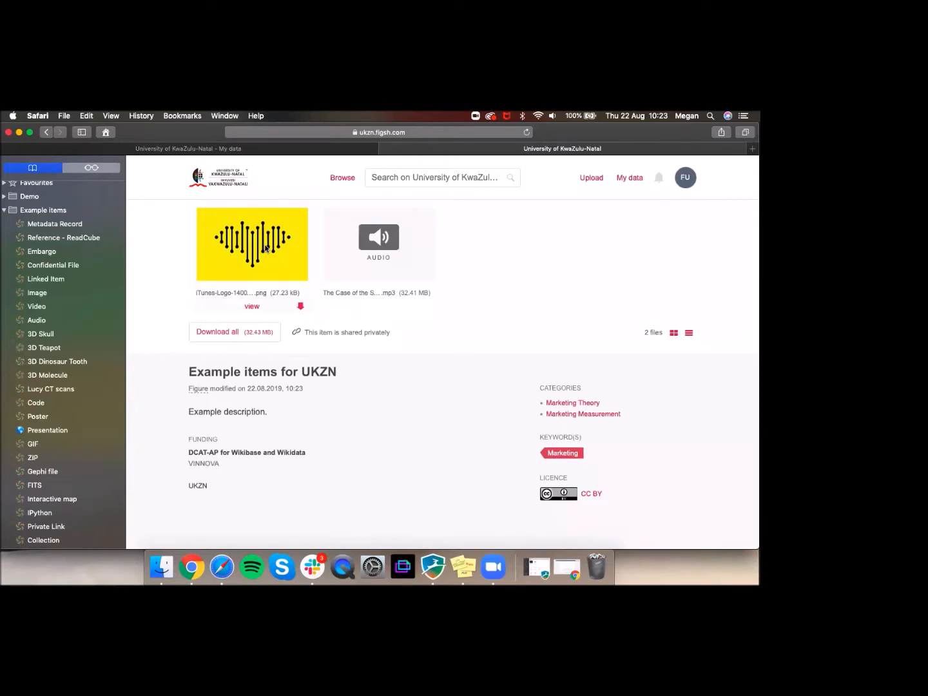
pyautogui.click(386, 150)
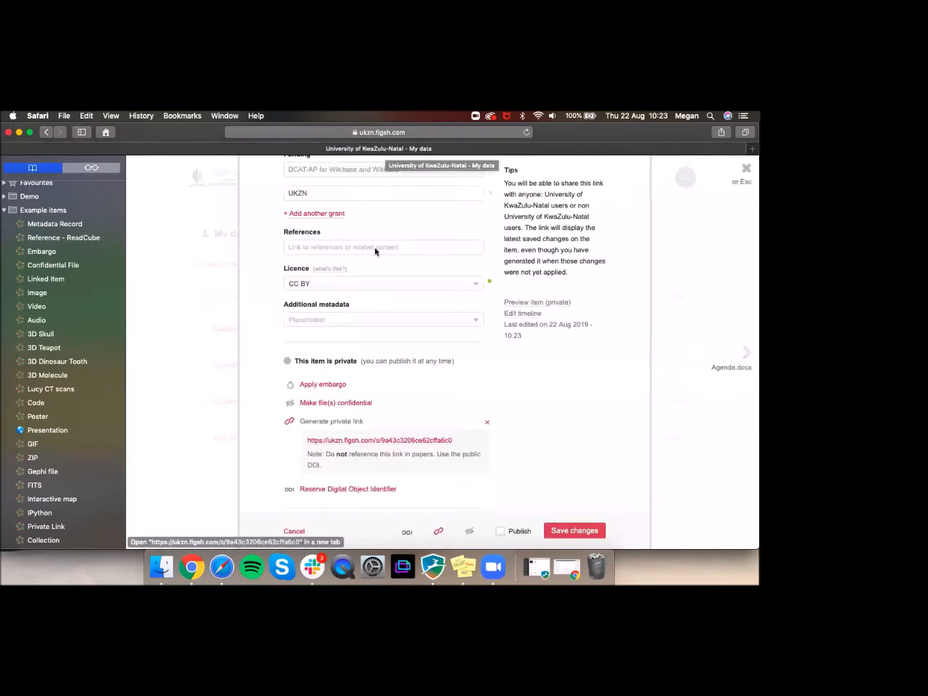
# Step: Disable the item's private link and confirm with 'Yes, disable'
pyautogui.click(487, 424)
pyautogui.scroll(-1, 475, 468)
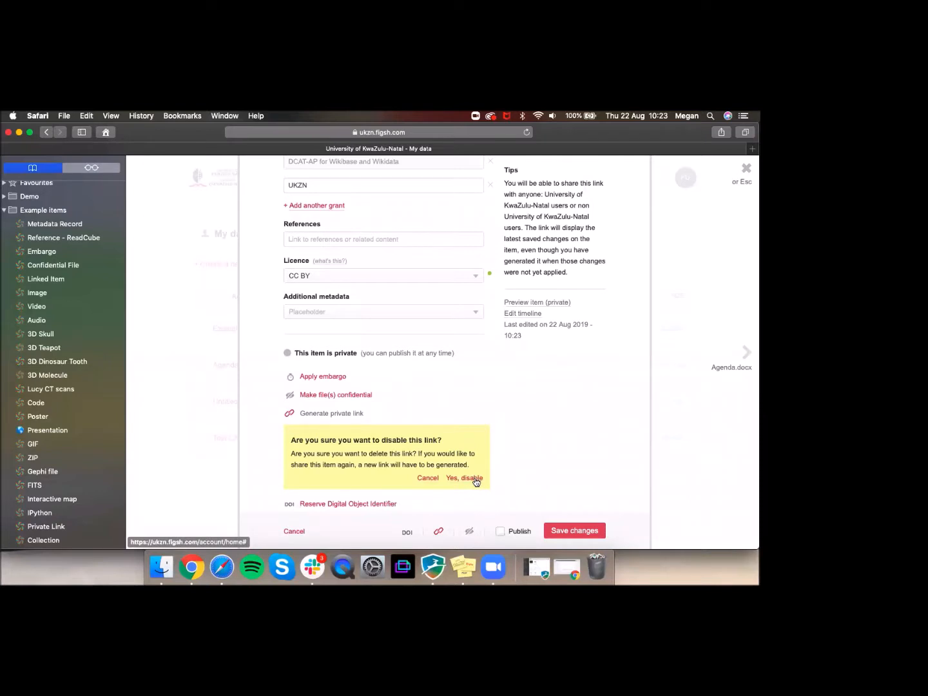
pyautogui.click(473, 478)
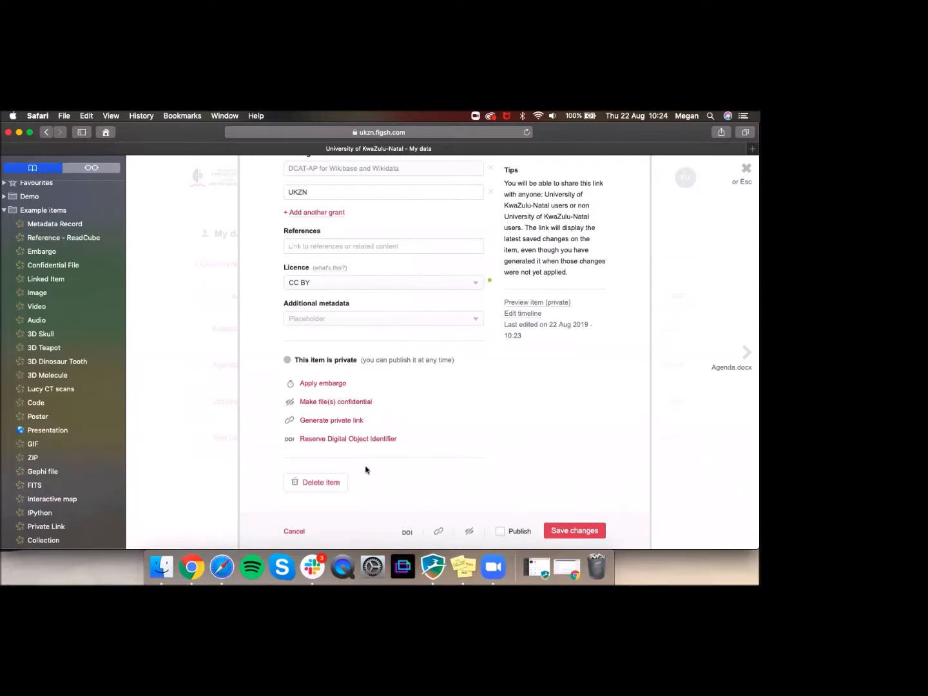
# Step: Reserve the DOI 10.0166/FK2.stagefigshare.6506962 for the item
pyautogui.click(323, 440)
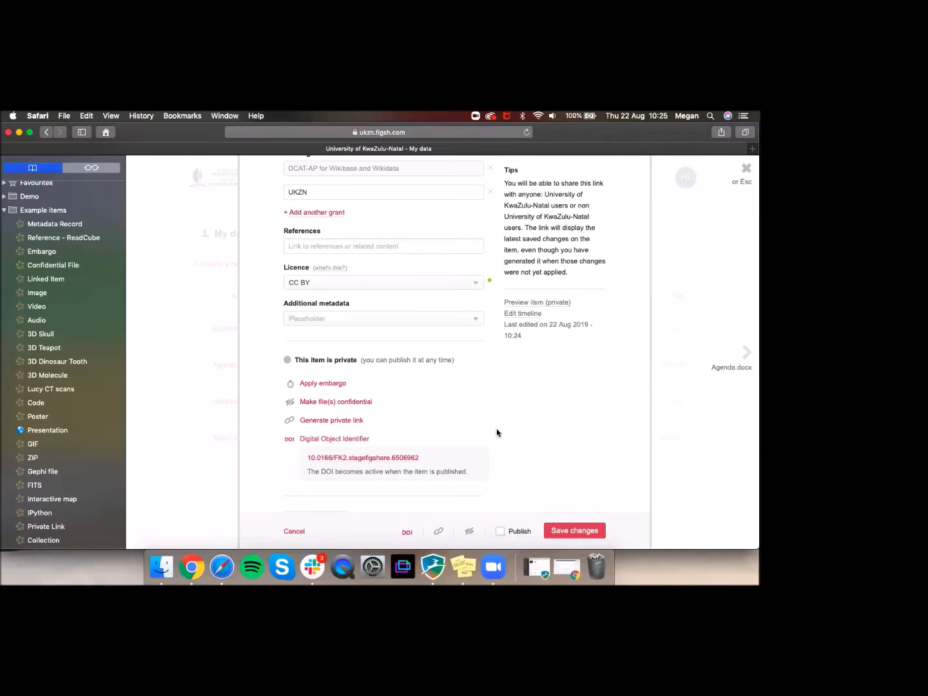
pyautogui.scroll(10, 418, 401)
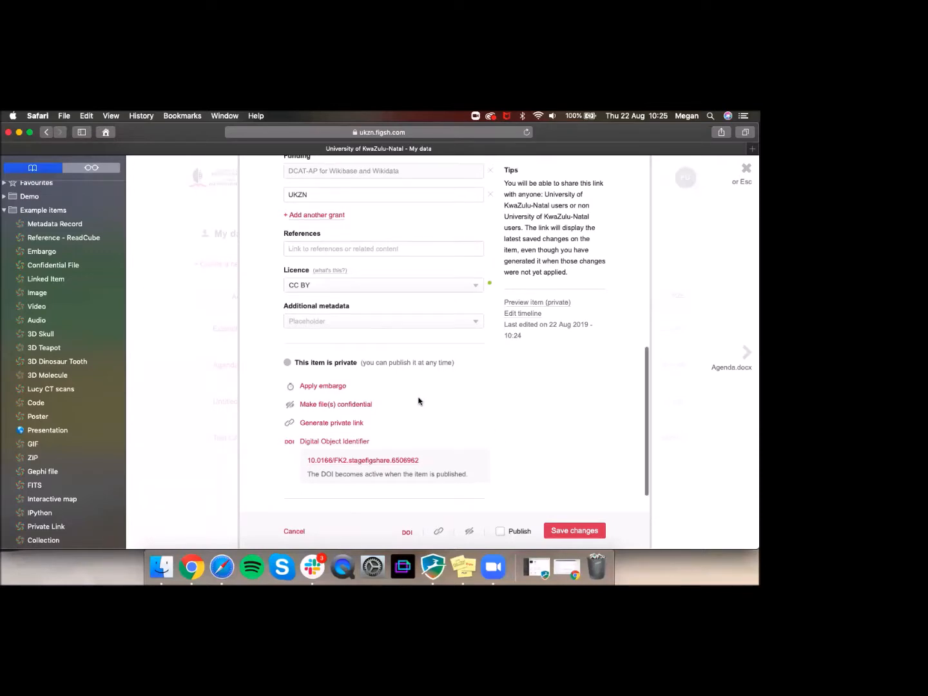
pyautogui.scroll(4, 422, 397)
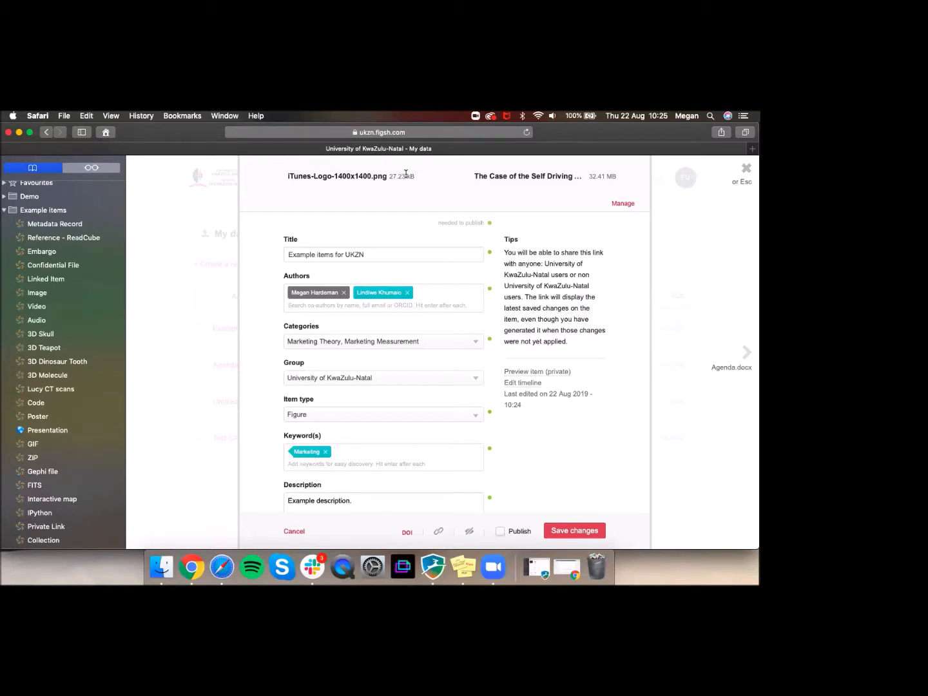
# Step: Delete iTunes-Logo-1400x1400.png and the Batmobile audio file from the item's files
pyautogui.click(622, 204)
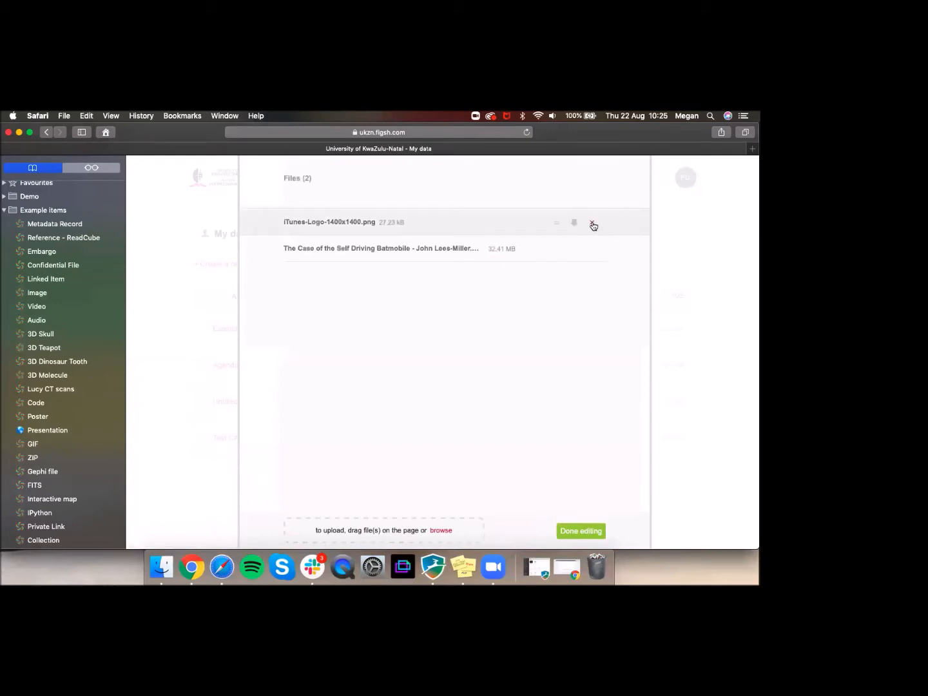
pyautogui.click(593, 224)
pyautogui.click(594, 251)
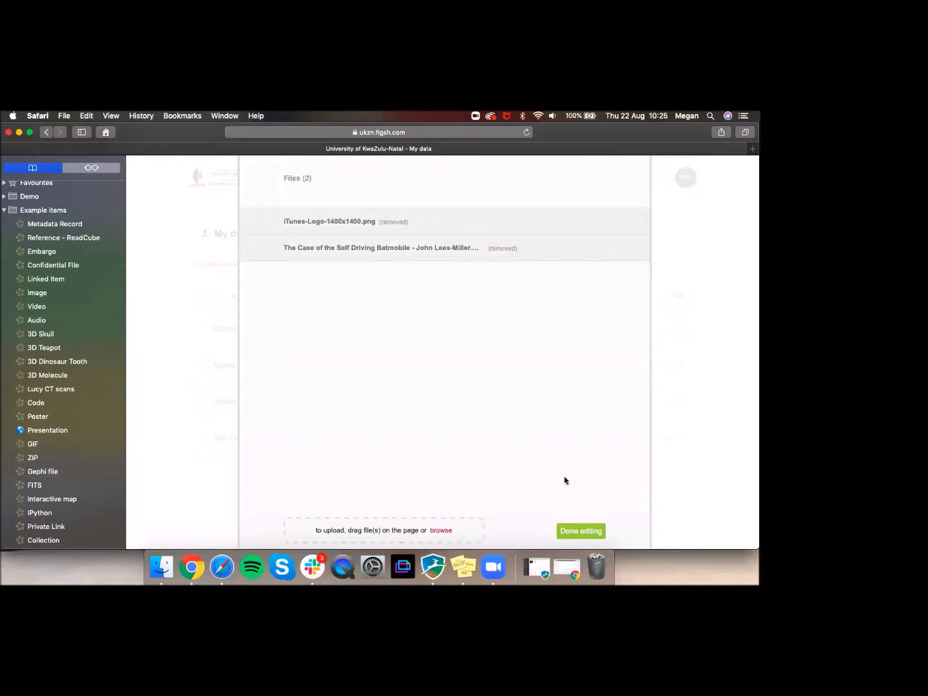
pyautogui.click(574, 532)
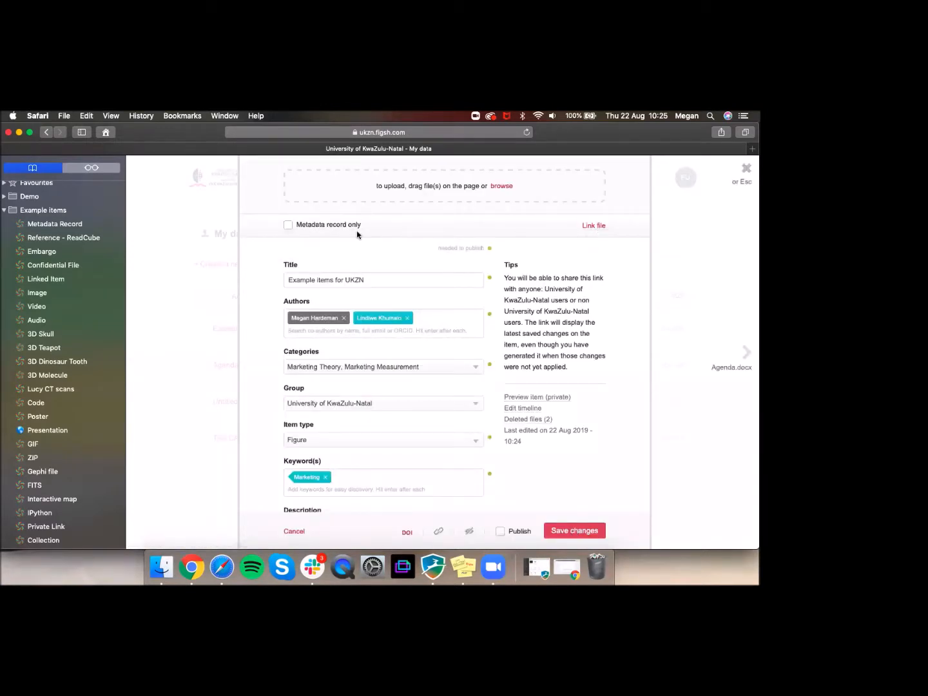
# Step: Mark the item as metadata record only and open the Metadata Record example in a new tab
pyautogui.click(289, 225)
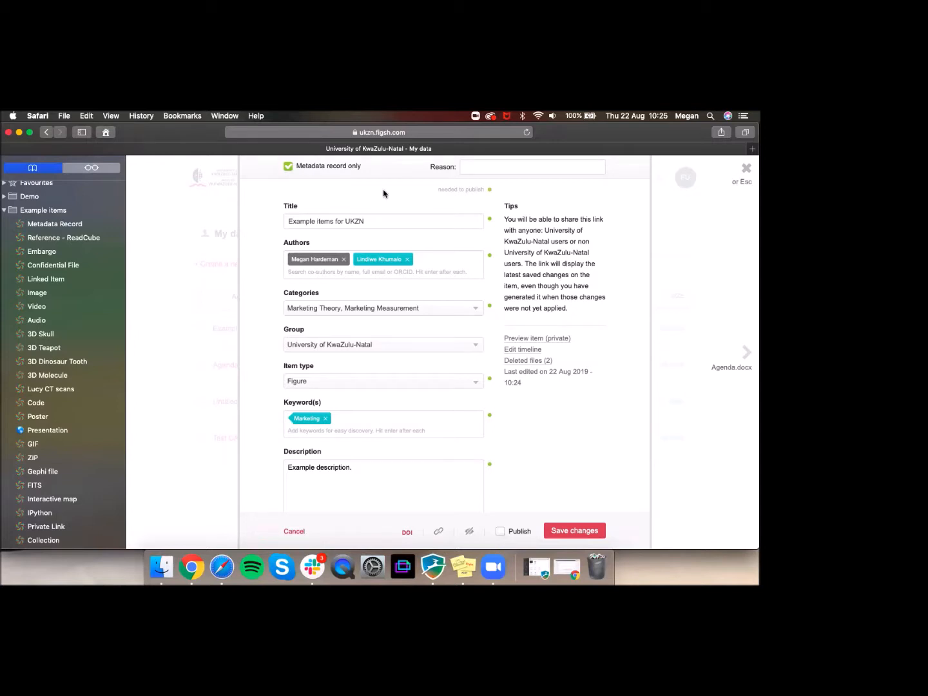
pyautogui.click(474, 169)
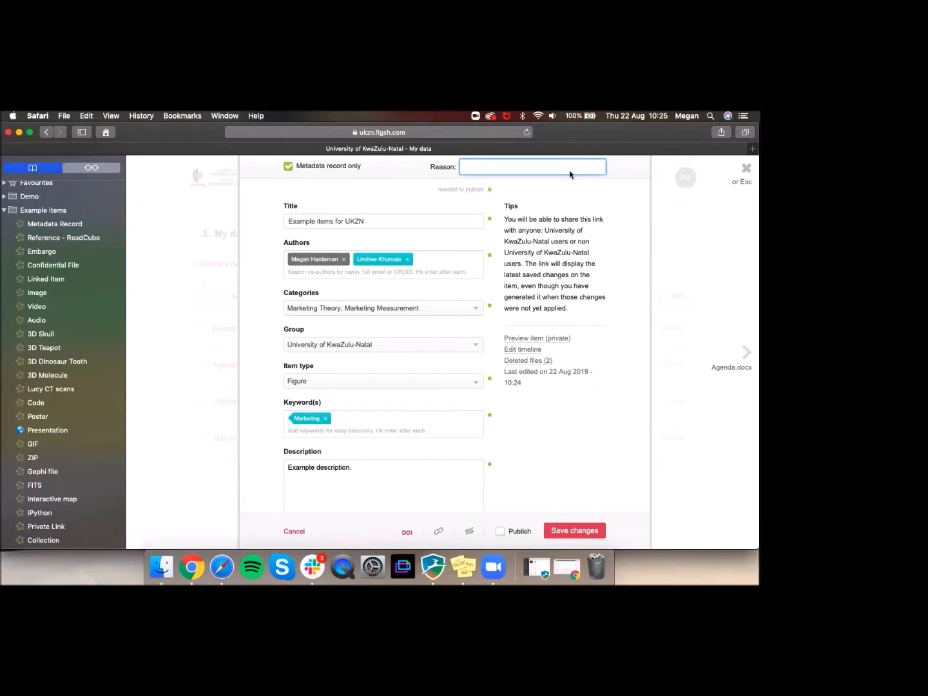
pyautogui.rightClick(67, 229)
pyautogui.click(97, 233)
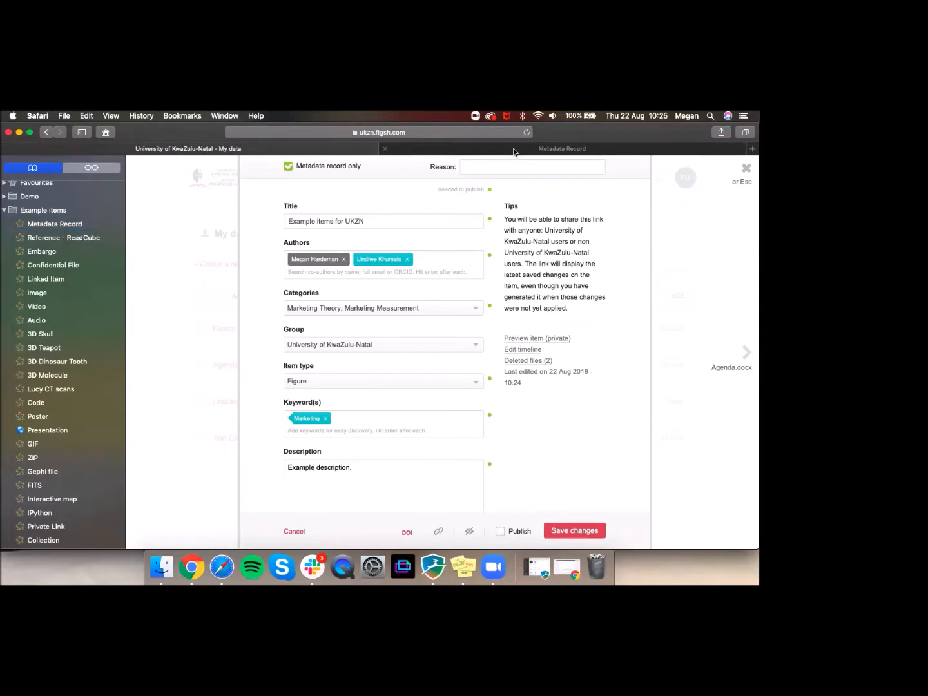
pyautogui.click(513, 152)
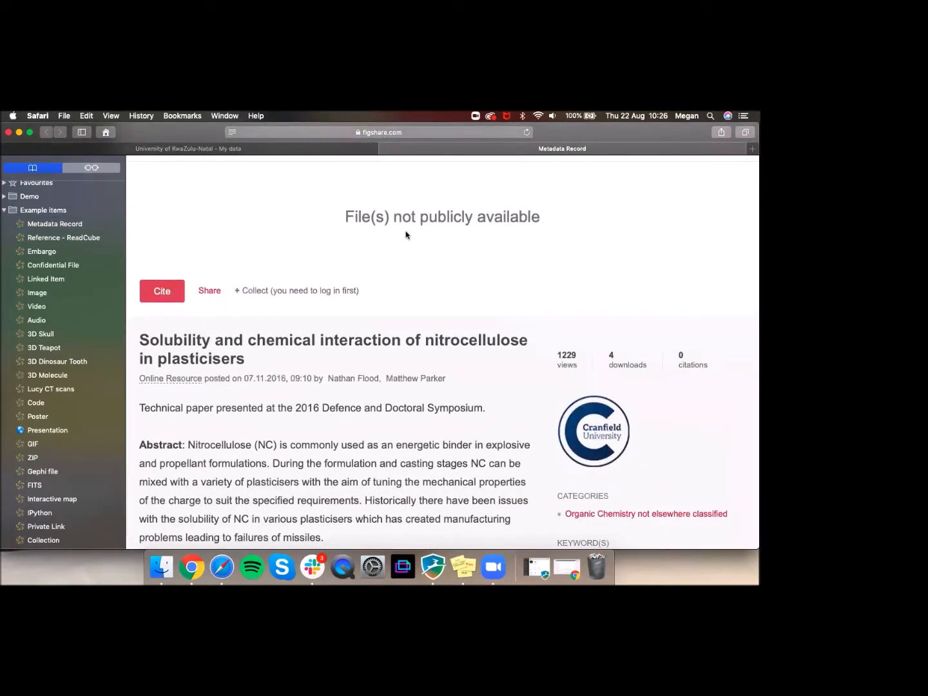
# Step: Look through the Metadata Record example page, then close it
pyautogui.scroll(-2, 342, 365)
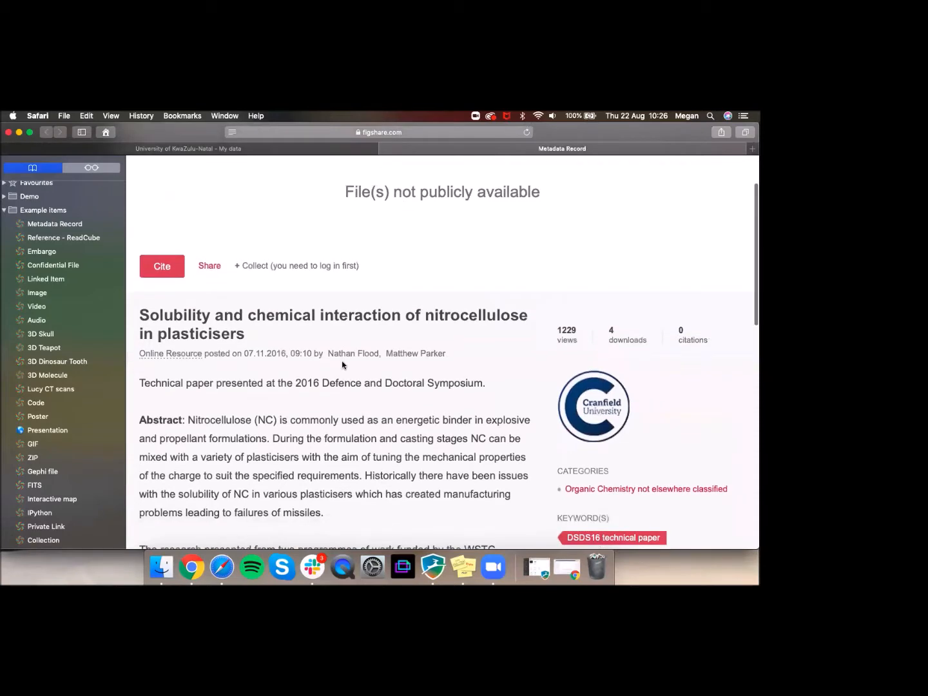
pyautogui.scroll(-3, 342, 365)
pyautogui.scroll(5, 342, 365)
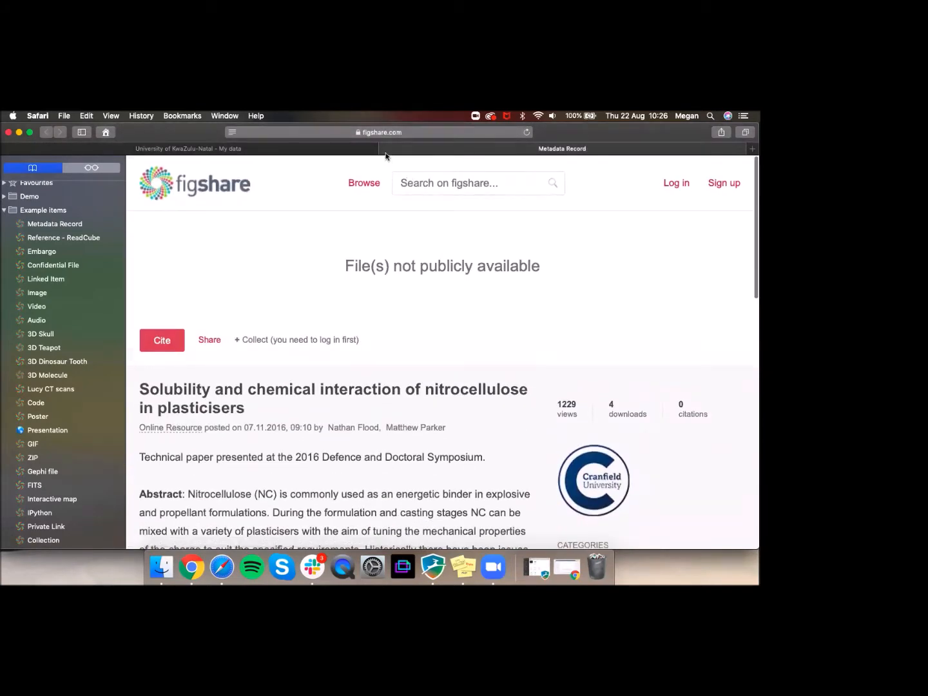
pyautogui.click(385, 149)
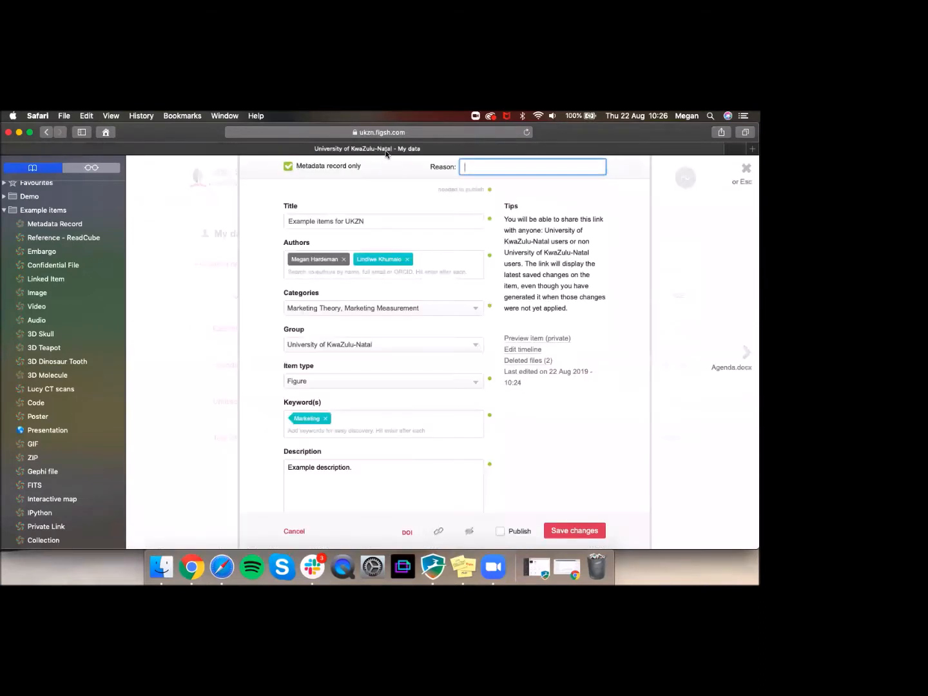
# Step: Turn off metadata record only, start an external file link, and open the Linked Item example
pyautogui.click(288, 169)
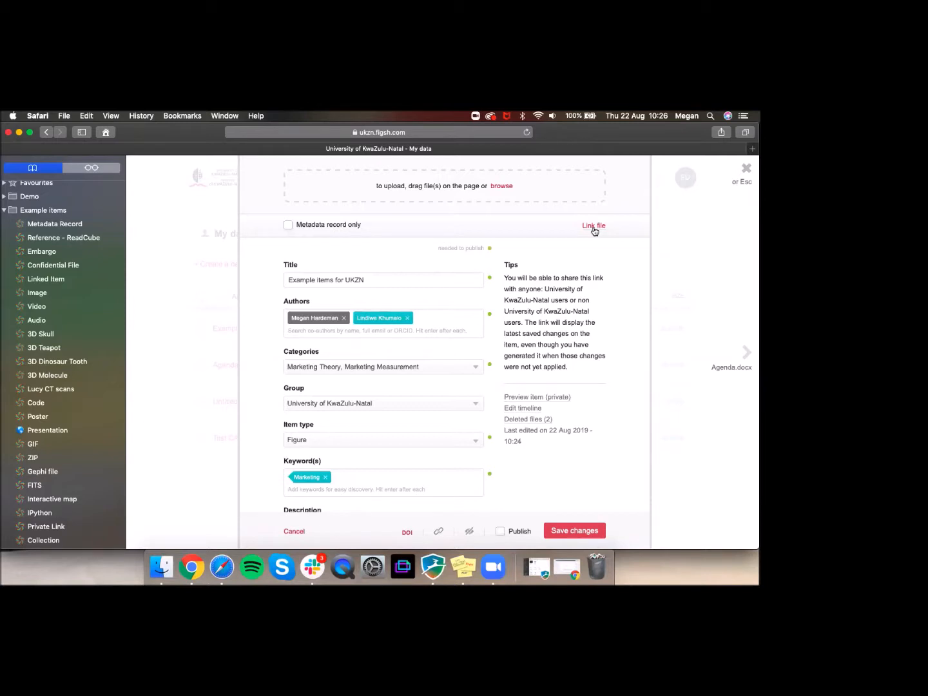
pyautogui.click(593, 227)
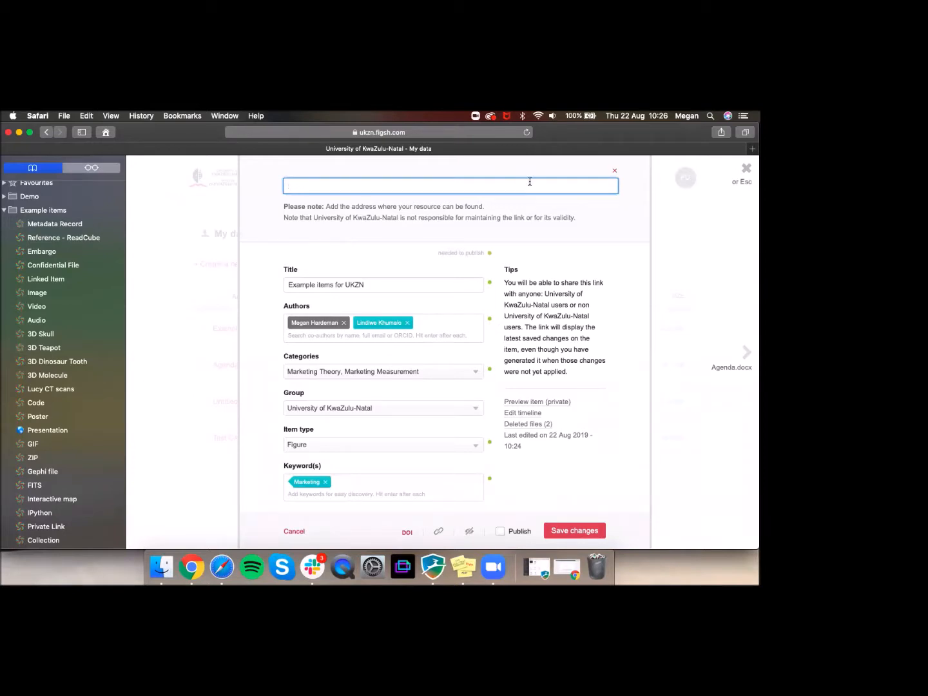
pyautogui.rightClick(59, 279)
pyautogui.click(76, 285)
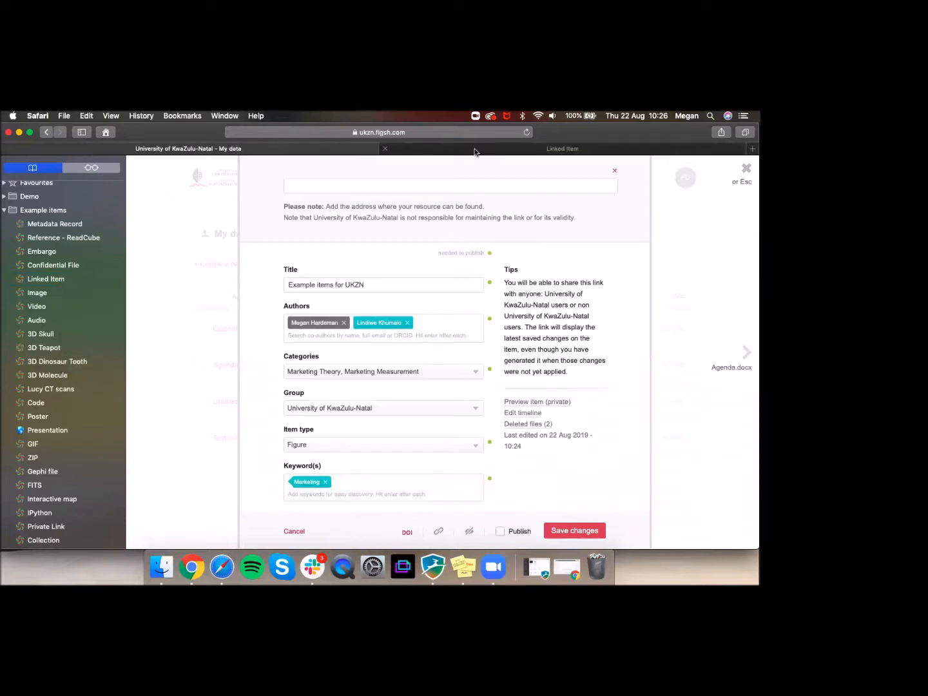
pyautogui.click(474, 149)
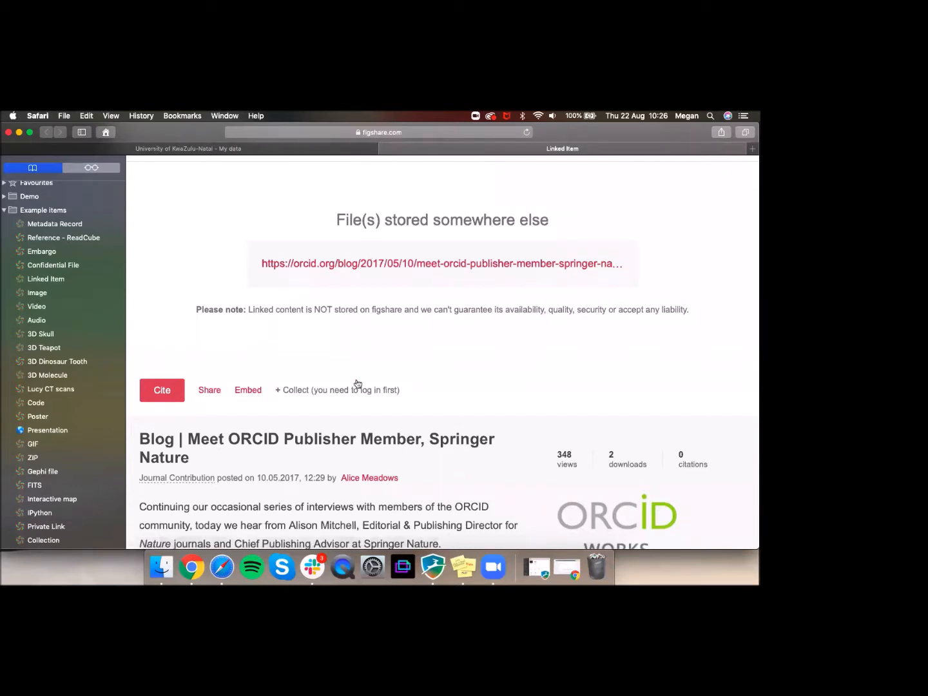
# Step: Review the Linked Item example, close it, and dismiss the link-URL panel to restore uploads
pyautogui.scroll(-5, 358, 386)
pyautogui.scroll(-3, 365, 386)
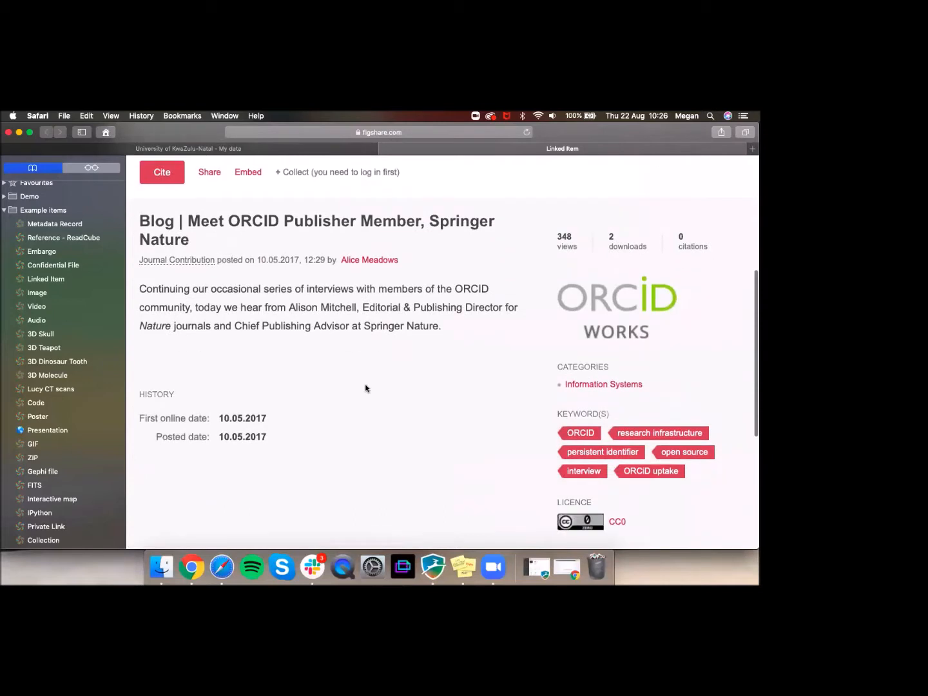
pyautogui.click(387, 149)
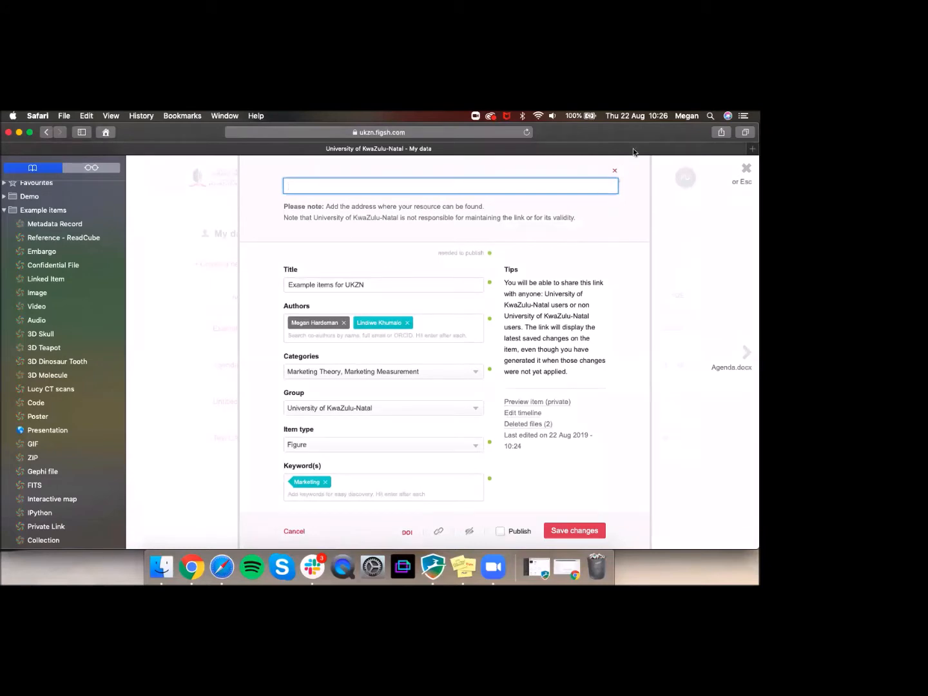
pyautogui.click(615, 171)
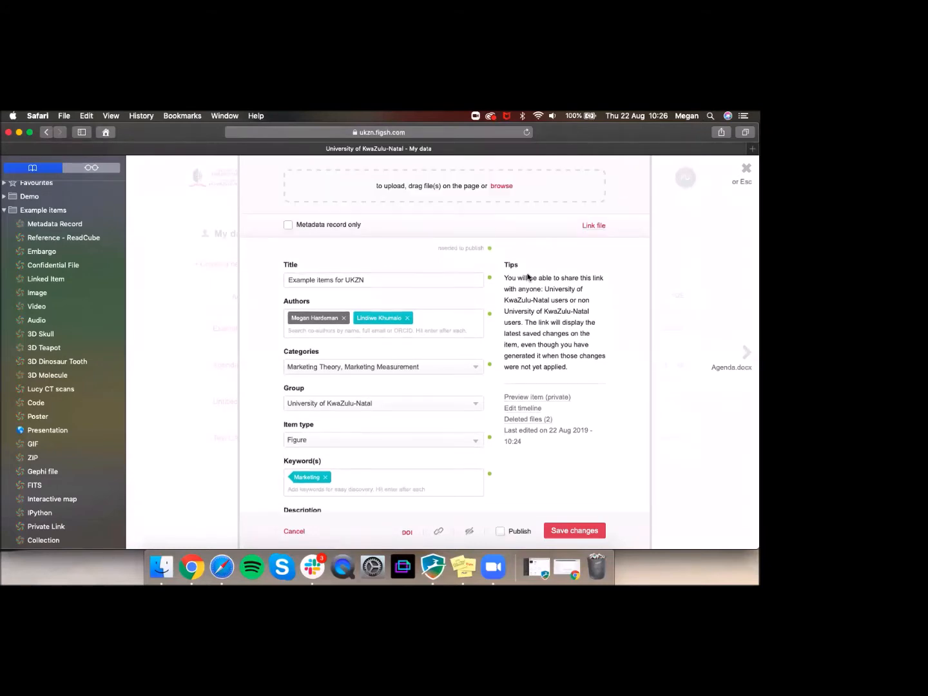
# Step: Scroll the item edit form to locate the 'Deleted files (2)' link
pyautogui.scroll(-1, 529, 274)
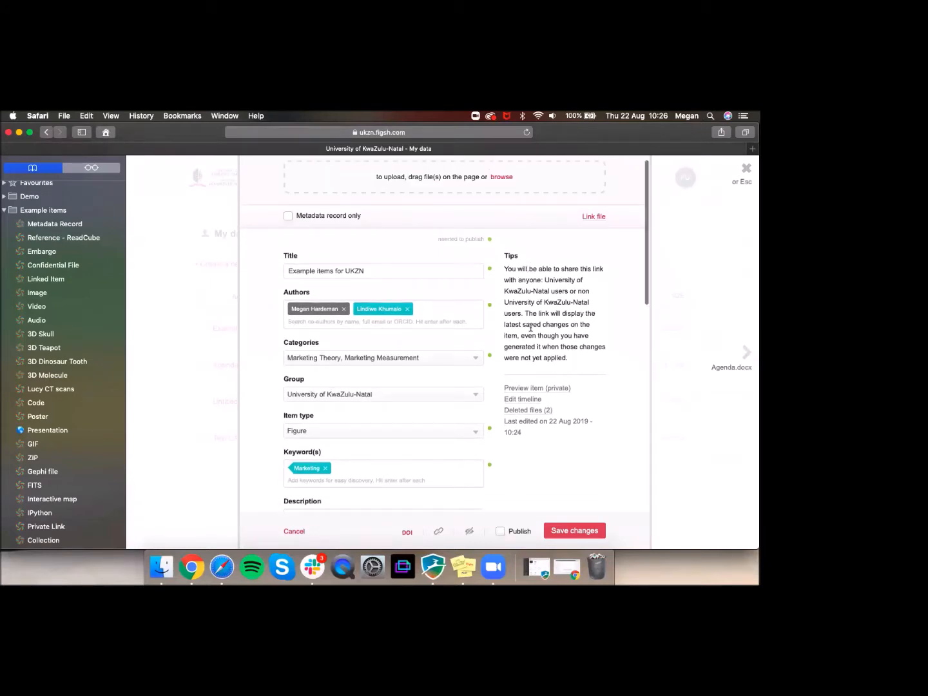
pyautogui.scroll(1, 539, 301)
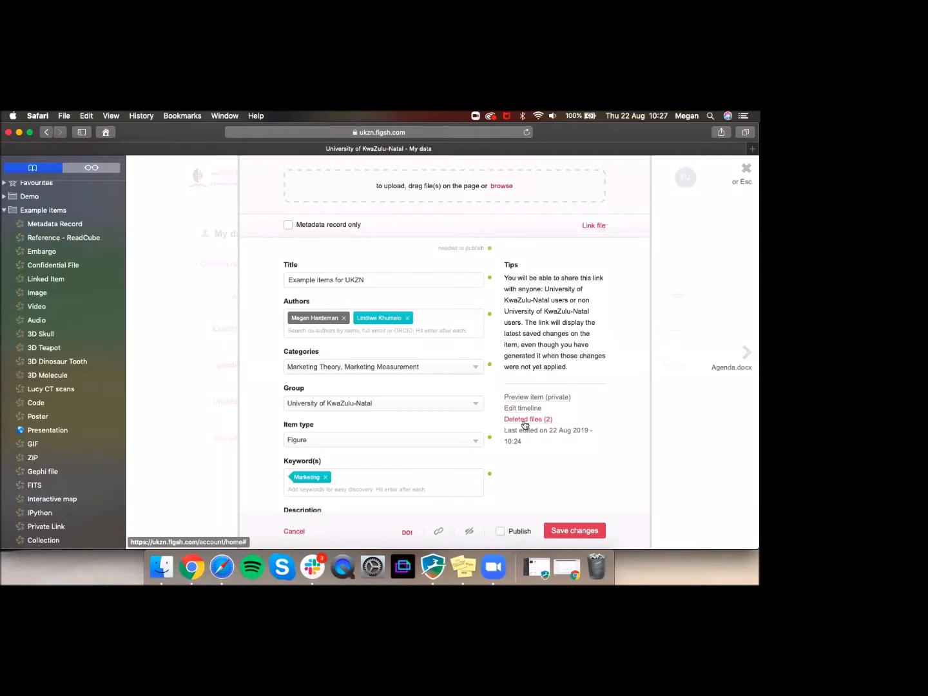
# Step: Restore iTunes-Logo-1400x1400.png and the Batmobile audio file from Deleted files, then go back
pyautogui.click(525, 420)
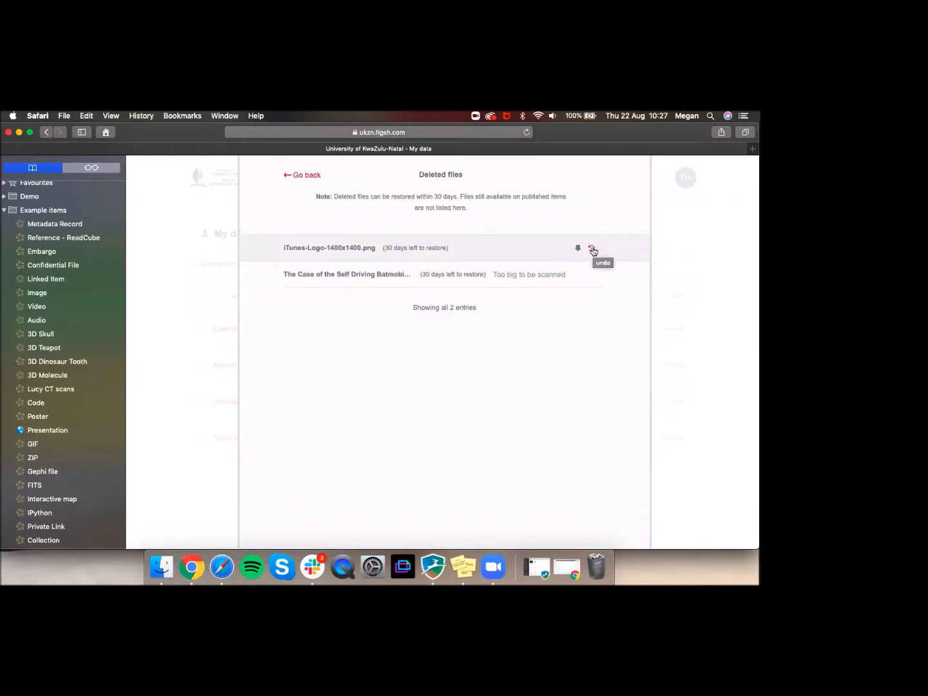
pyautogui.click(592, 250)
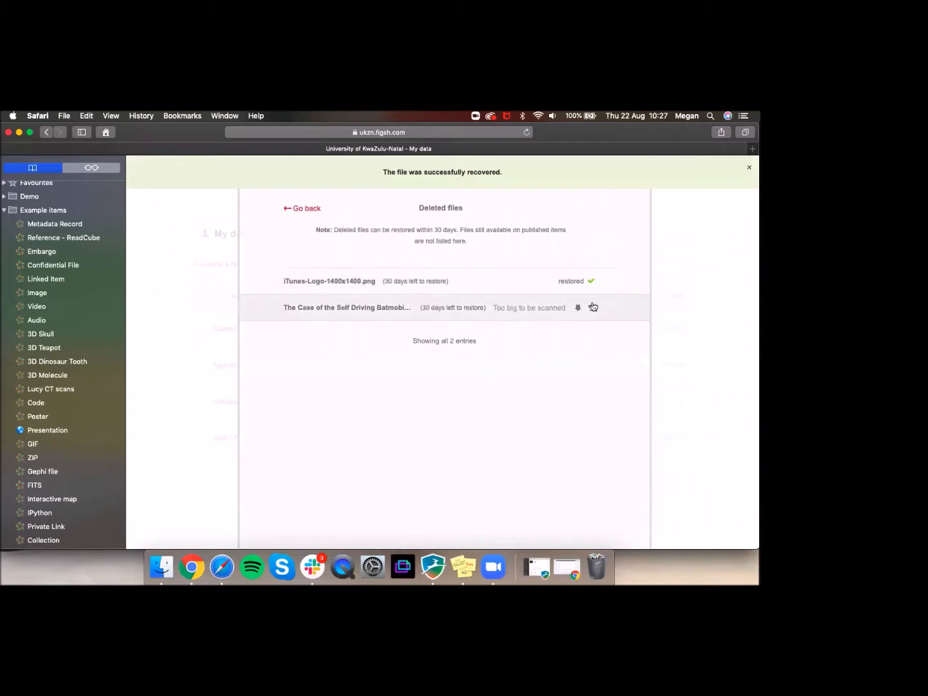
pyautogui.click(591, 308)
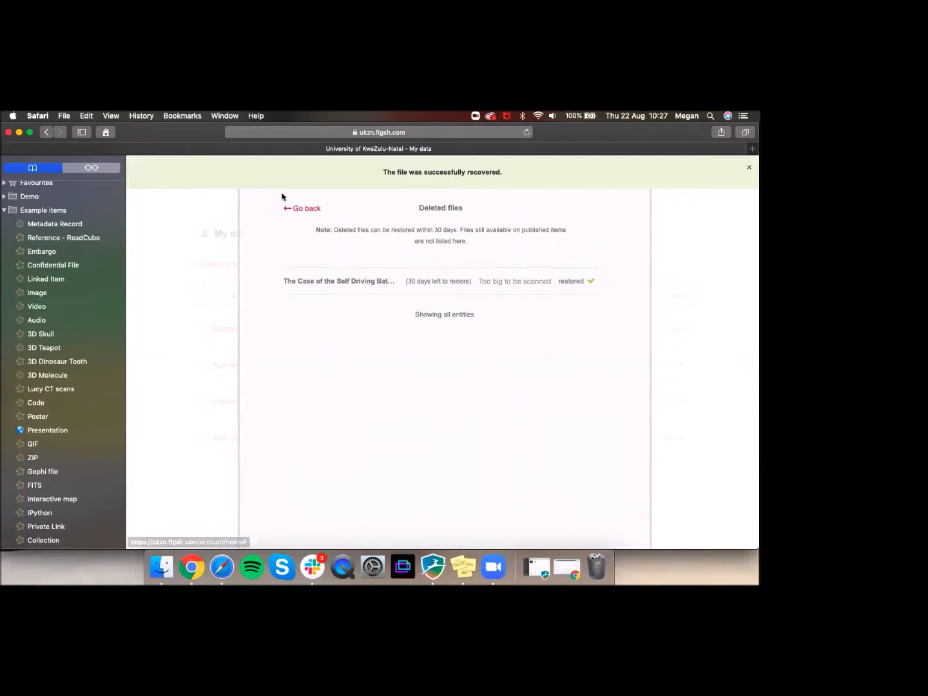
pyautogui.click(300, 209)
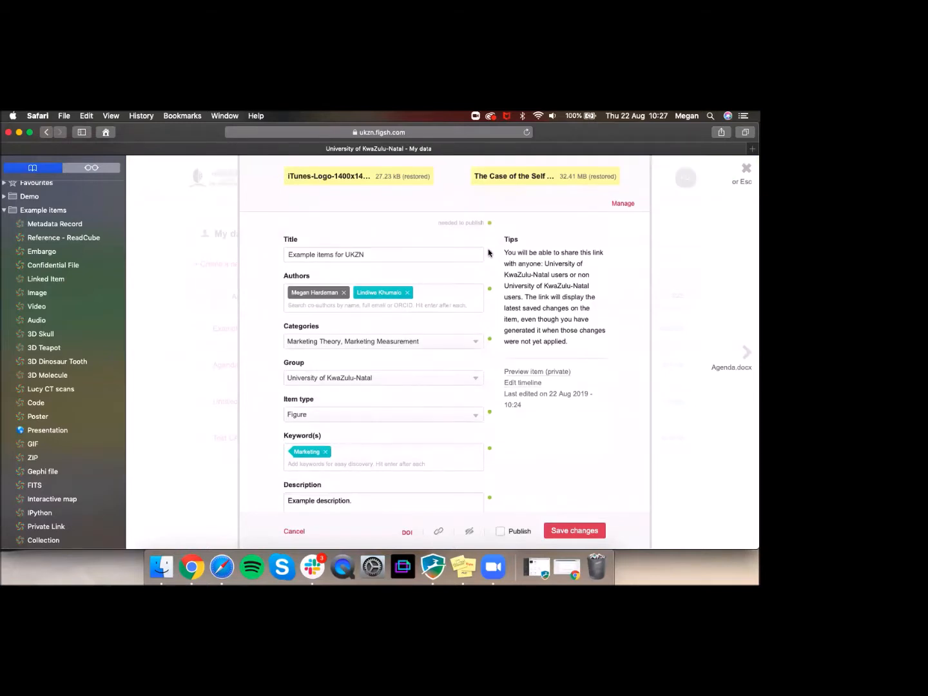
# Step: Tick Publish, submit 'Example items for UKZN' with 'Yes, publish', and close the edit form
pyautogui.scroll(-10, 487, 298)
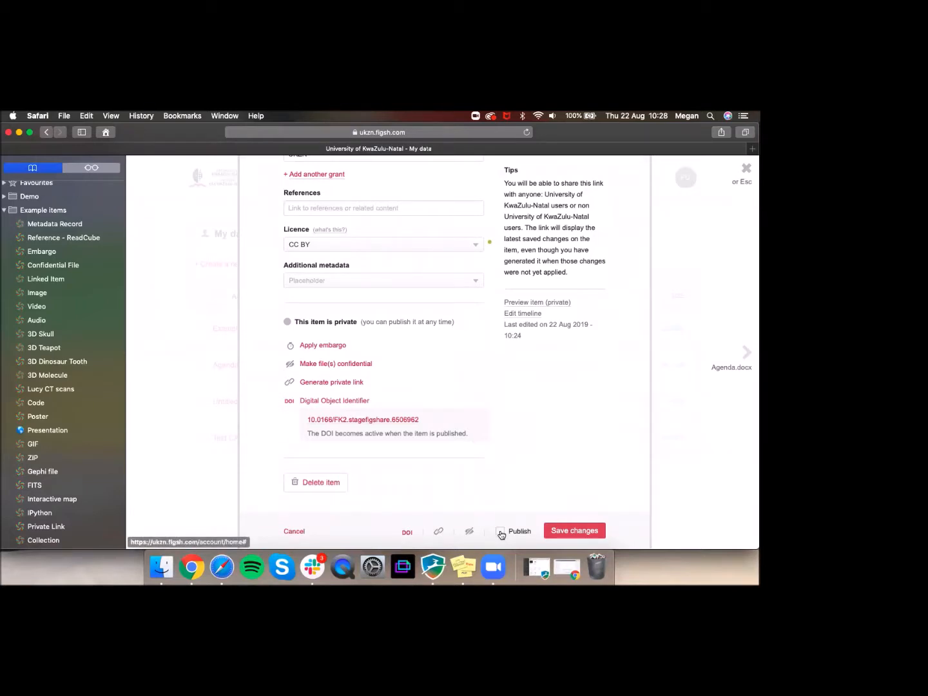
pyautogui.click(501, 532)
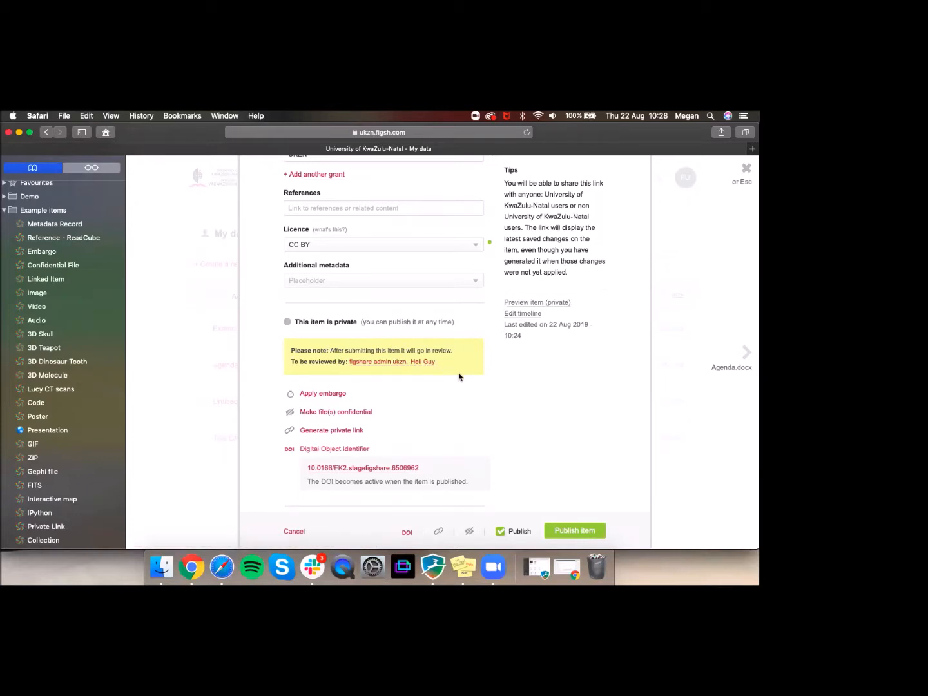
pyautogui.click(576, 533)
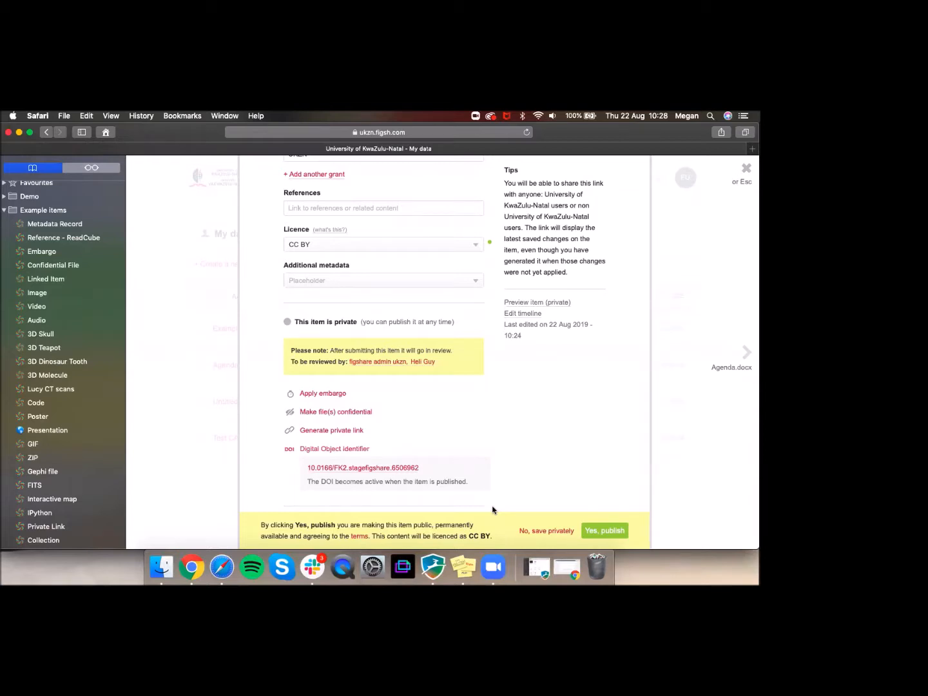
pyautogui.click(609, 534)
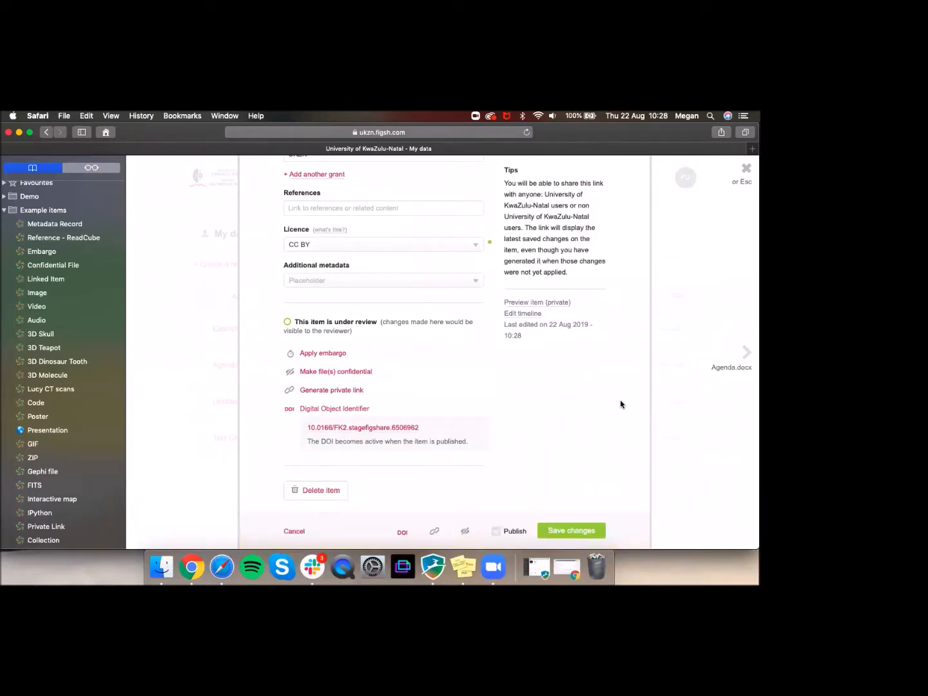
pyautogui.click(711, 291)
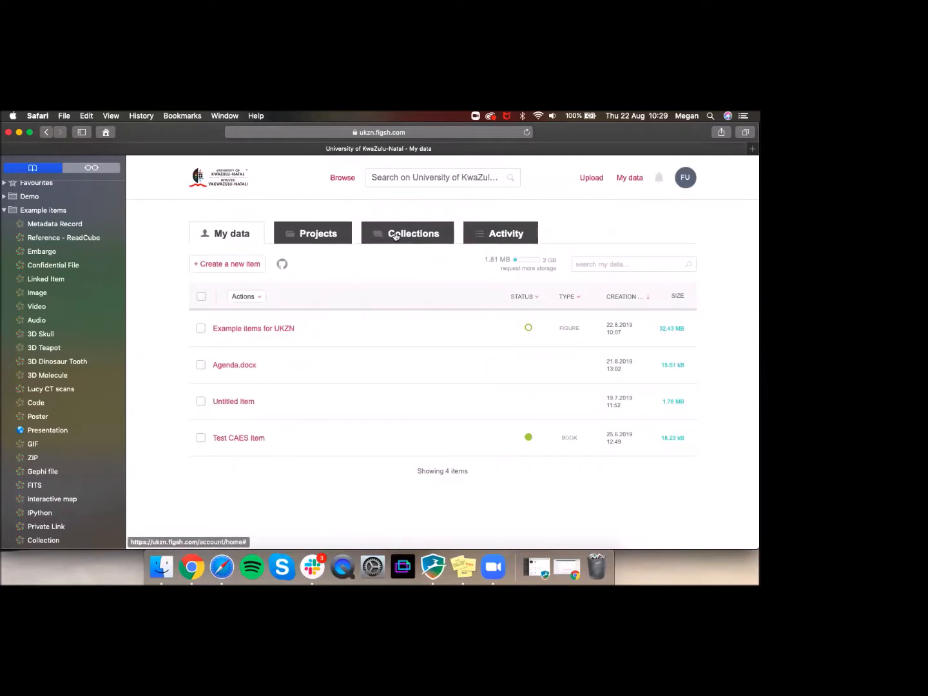
# Step: Switch from the My data item list to the Projects page
pyautogui.click(315, 235)
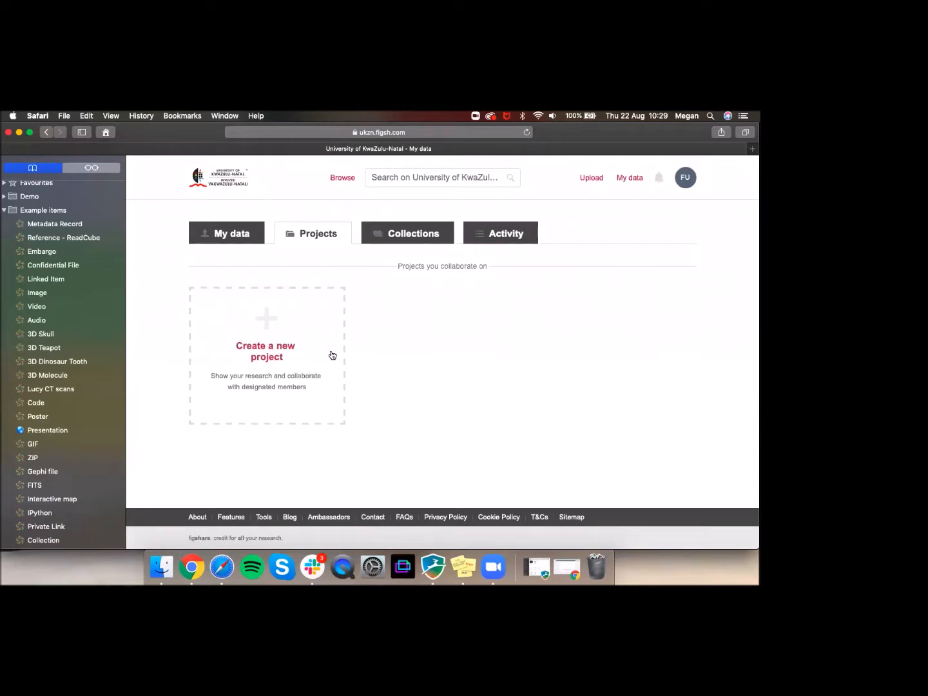
# Step: Create a new project and change its Project Type from individual to group
pyautogui.click(268, 328)
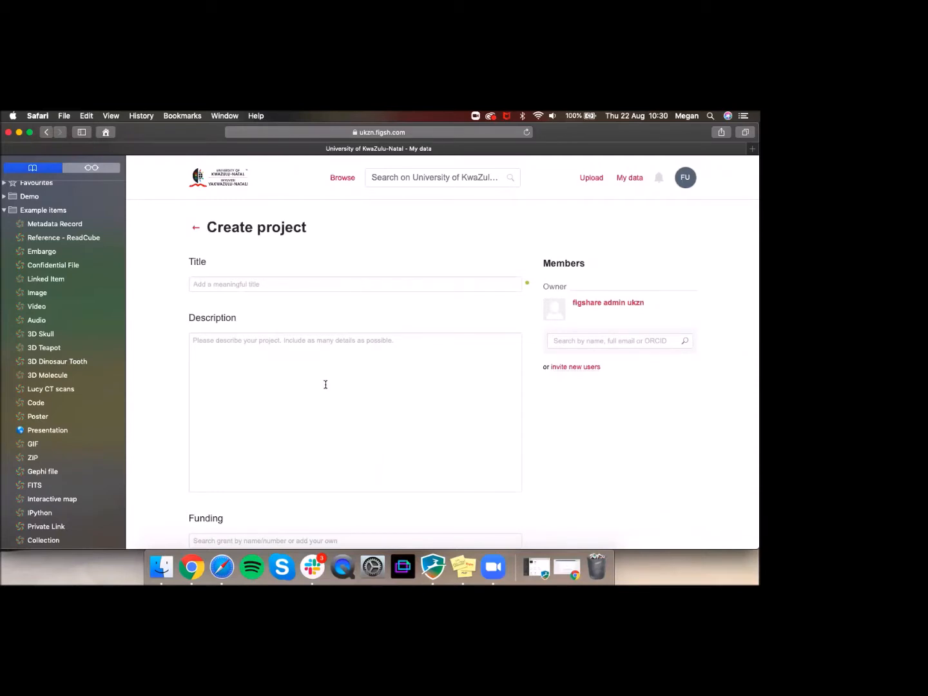
pyautogui.scroll(-1, 325, 380)
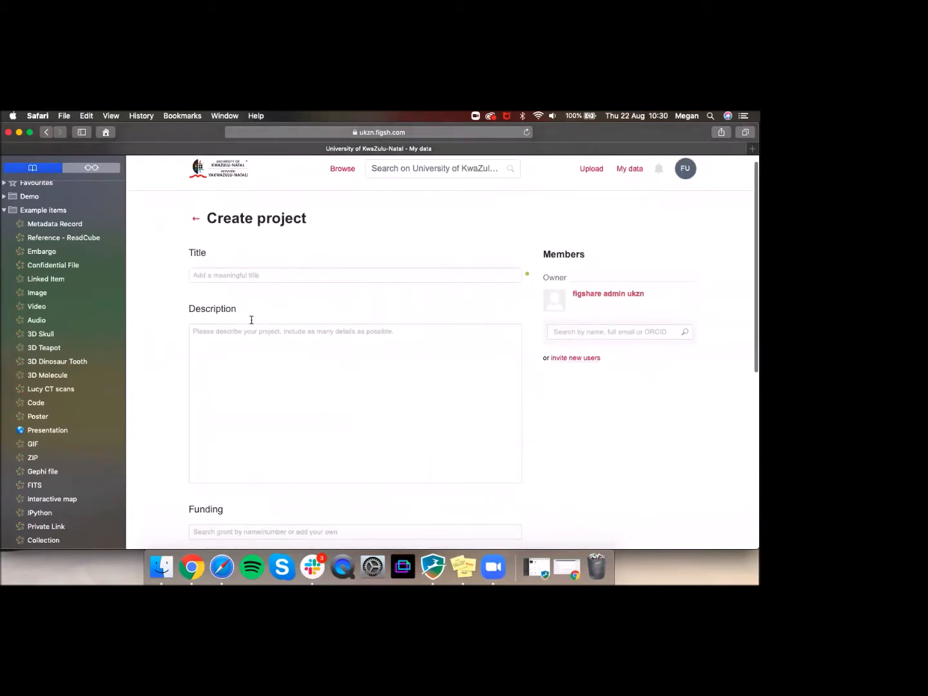
pyautogui.scroll(-1, 252, 320)
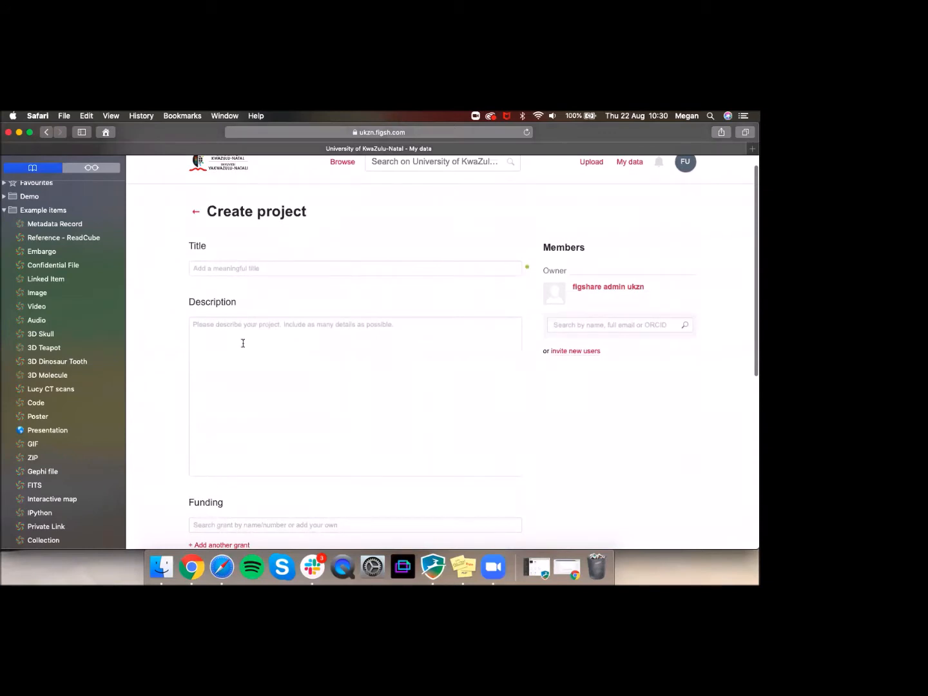
pyautogui.scroll(-3, 243, 343)
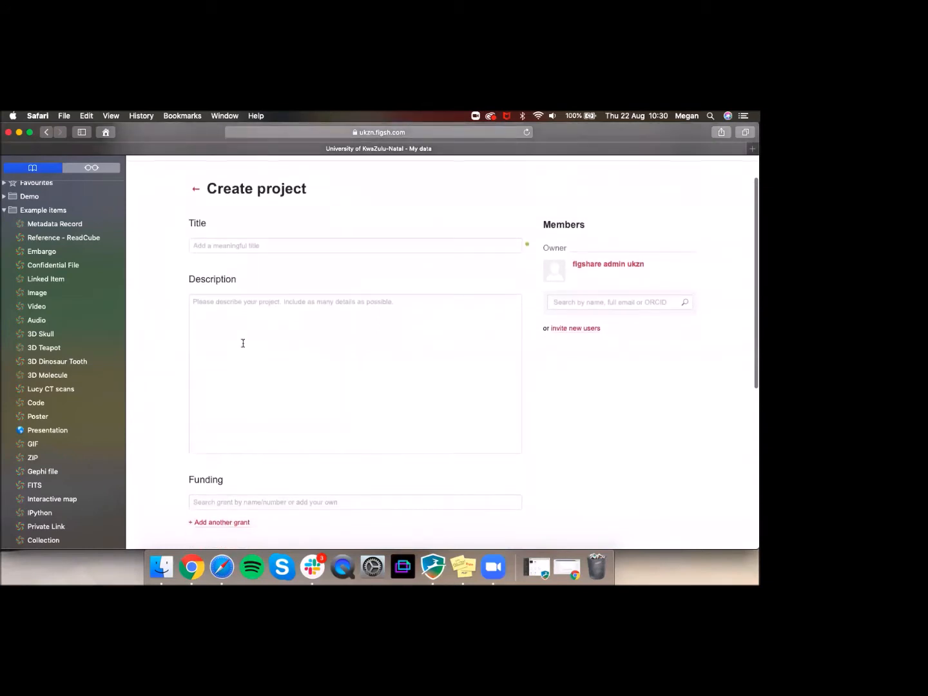
pyautogui.scroll(-5, 243, 343)
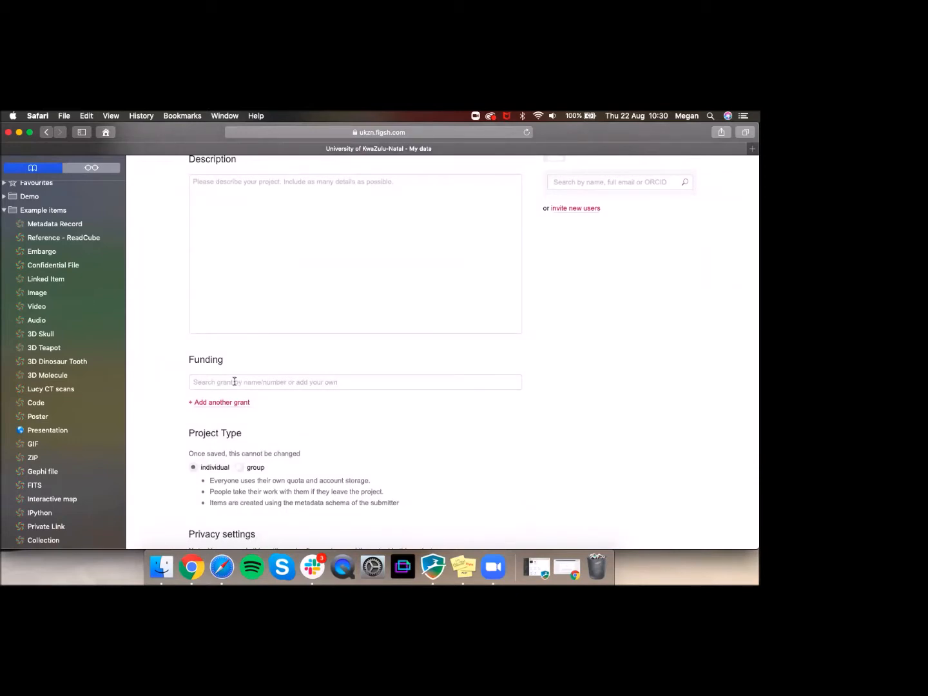
pyautogui.scroll(-4, 235, 381)
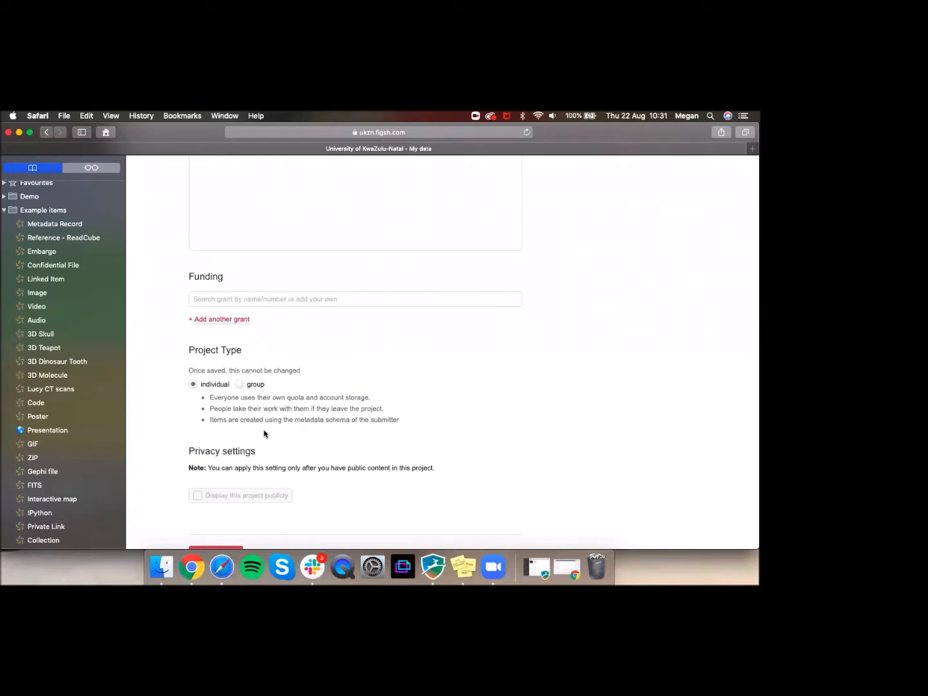
pyautogui.click(239, 384)
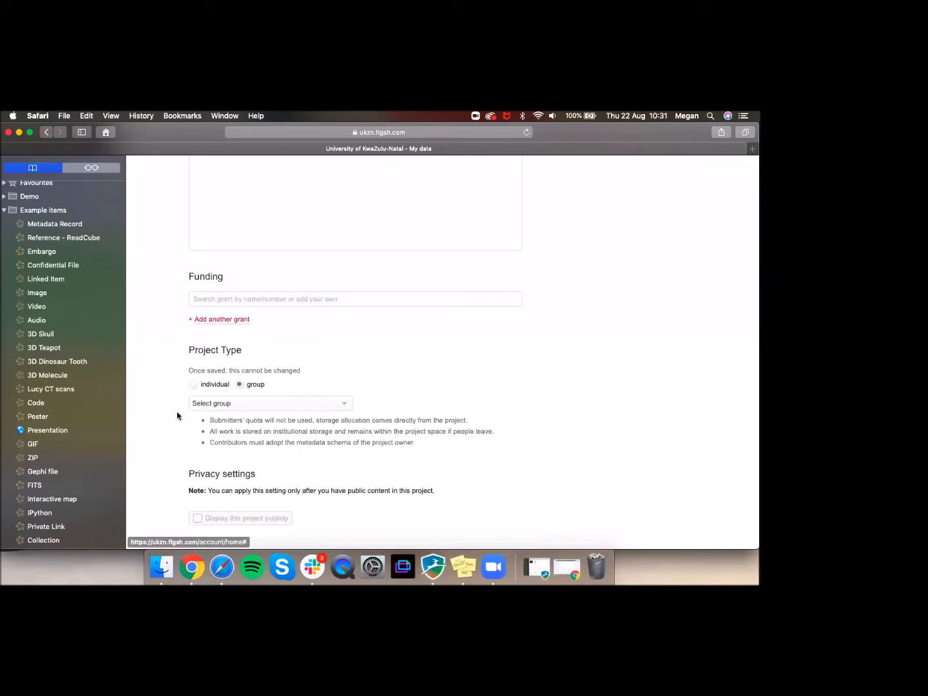
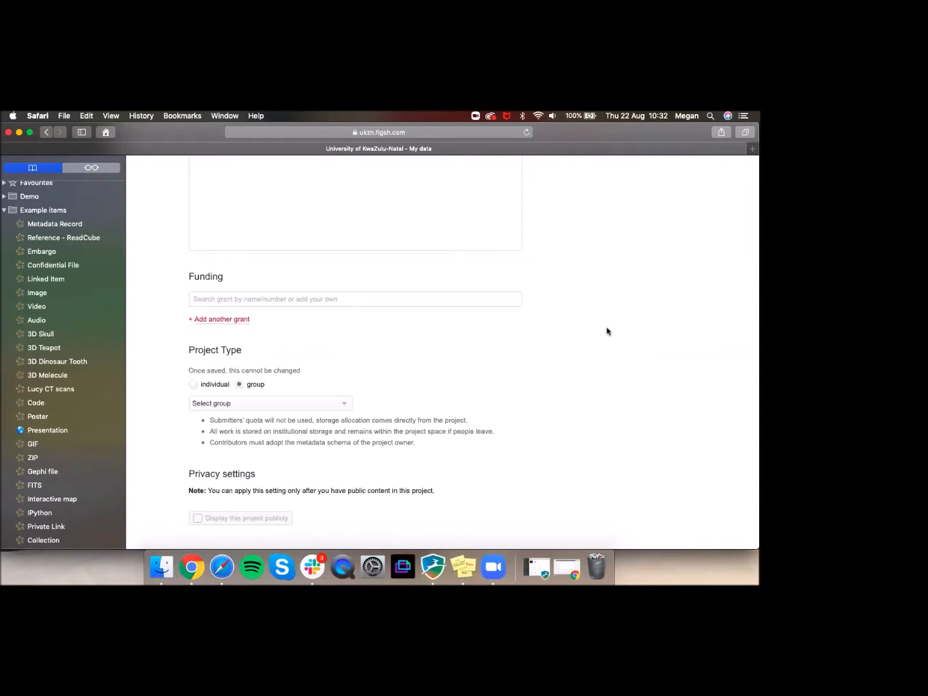
# Step: Search for the university colleague by name and add them as a project Collaborator, invite pending
pyautogui.scroll(3, 606, 332)
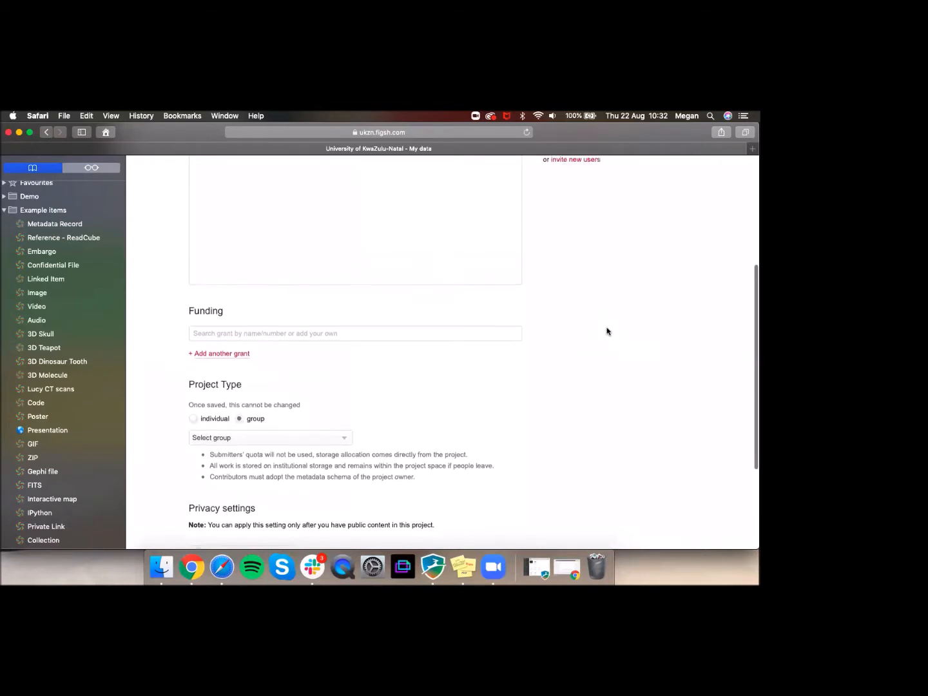
pyautogui.scroll(4, 607, 329)
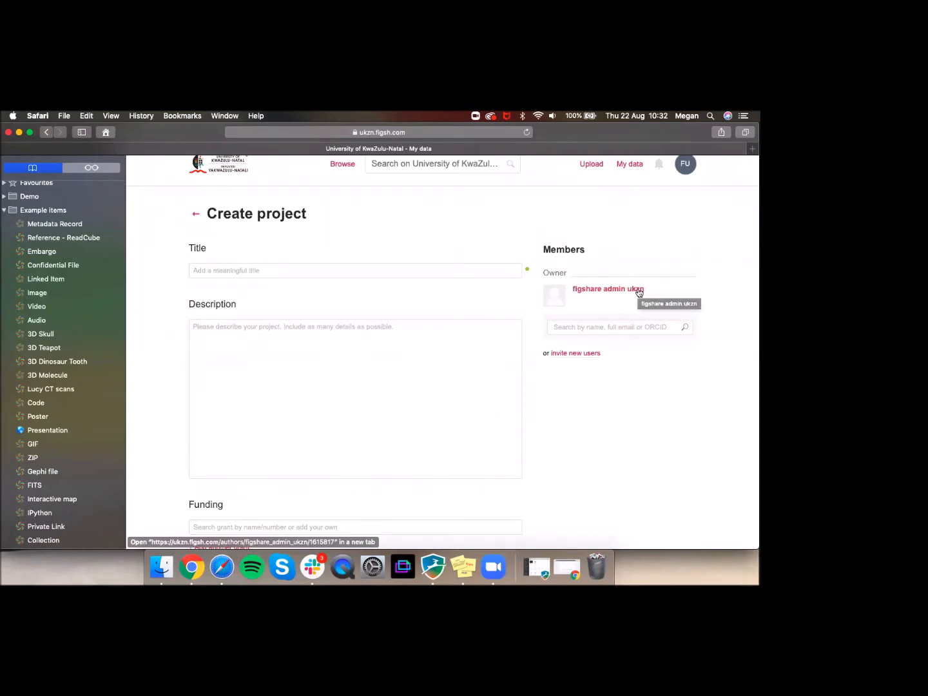
pyautogui.click(606, 330)
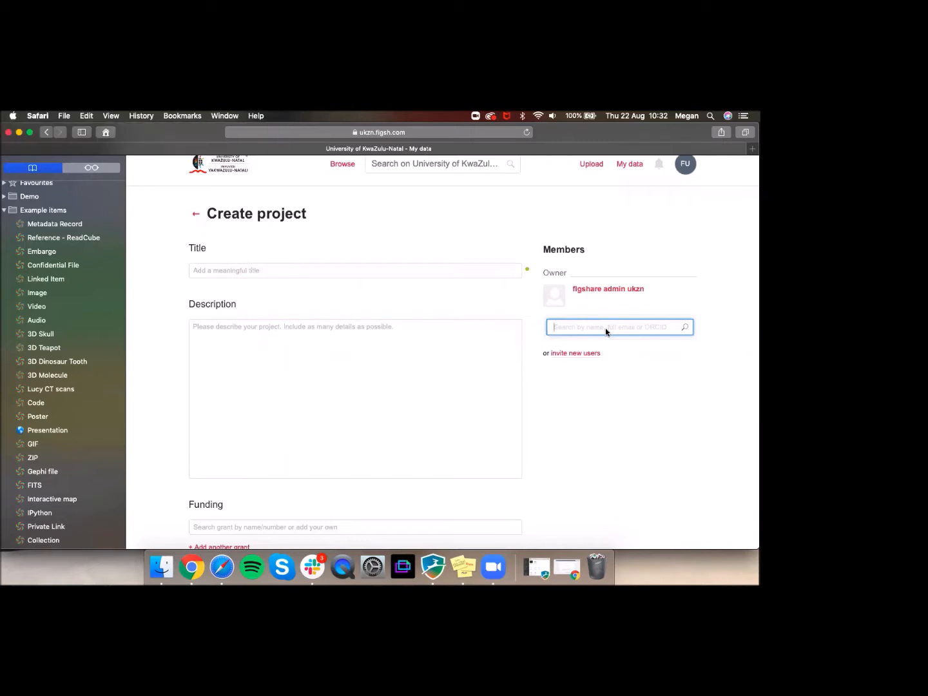
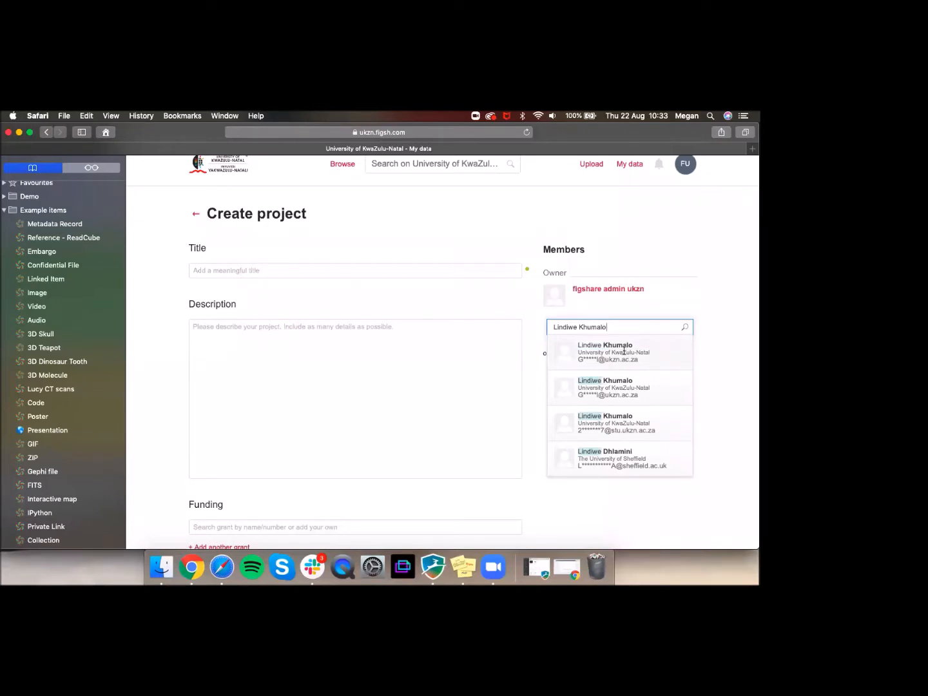
pyautogui.click(625, 350)
pyautogui.click(612, 358)
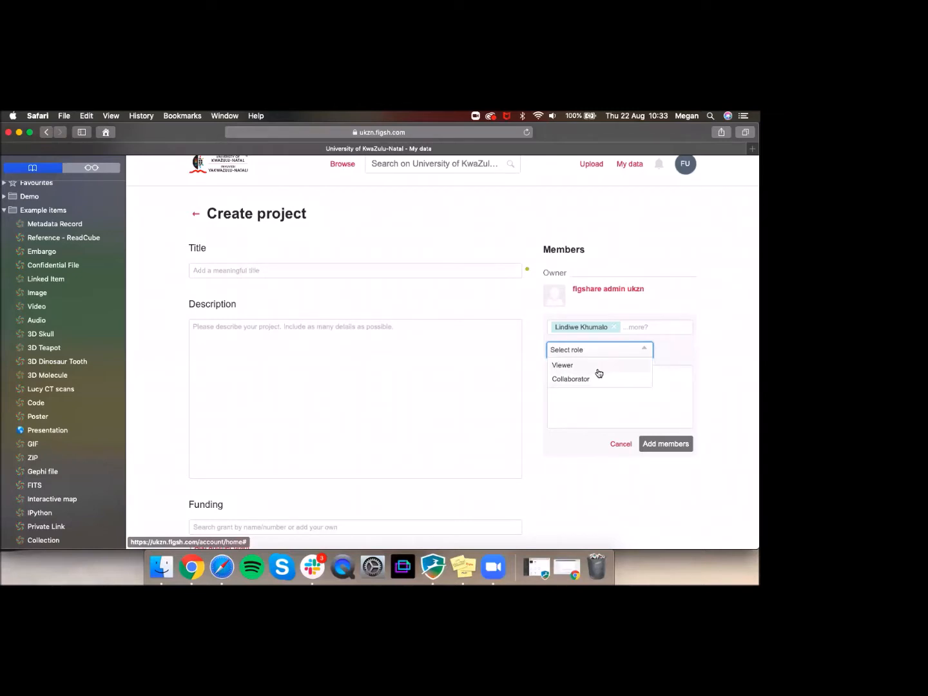
pyautogui.click(597, 380)
pyautogui.click(596, 385)
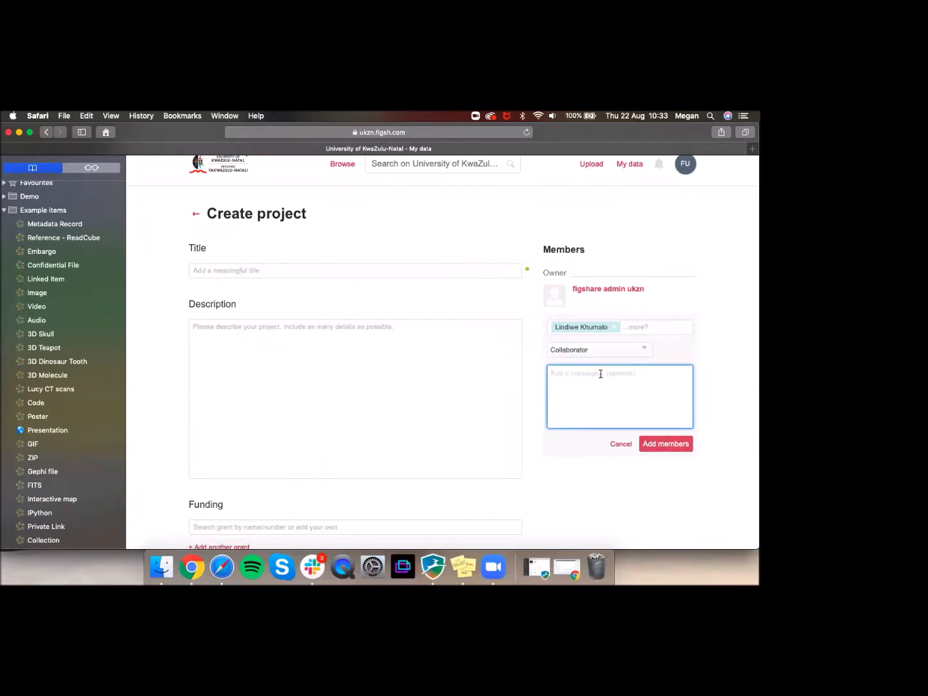
pyautogui.click(660, 444)
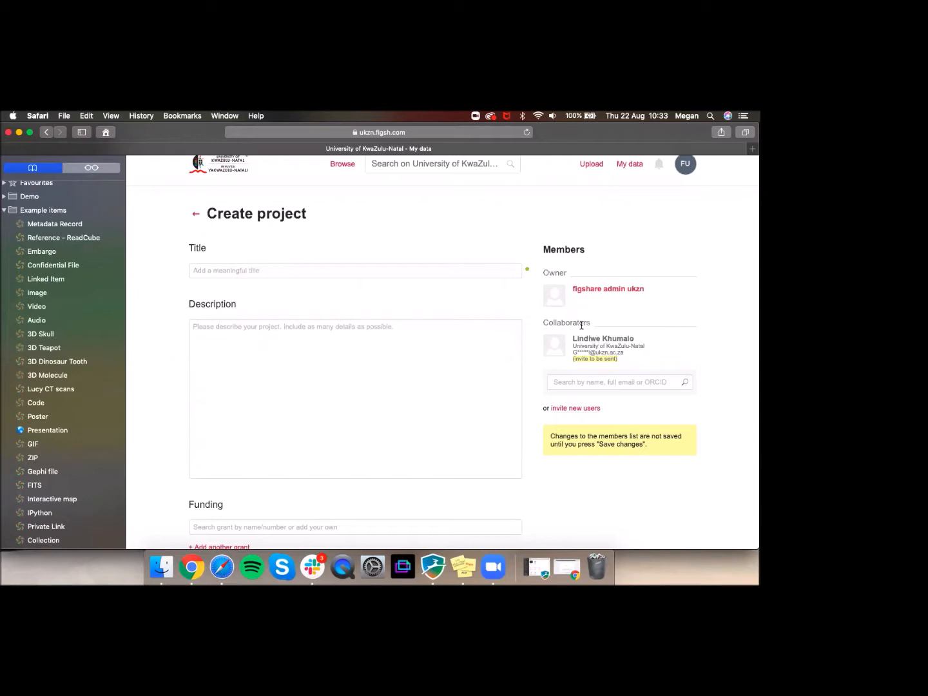
pyautogui.click(591, 409)
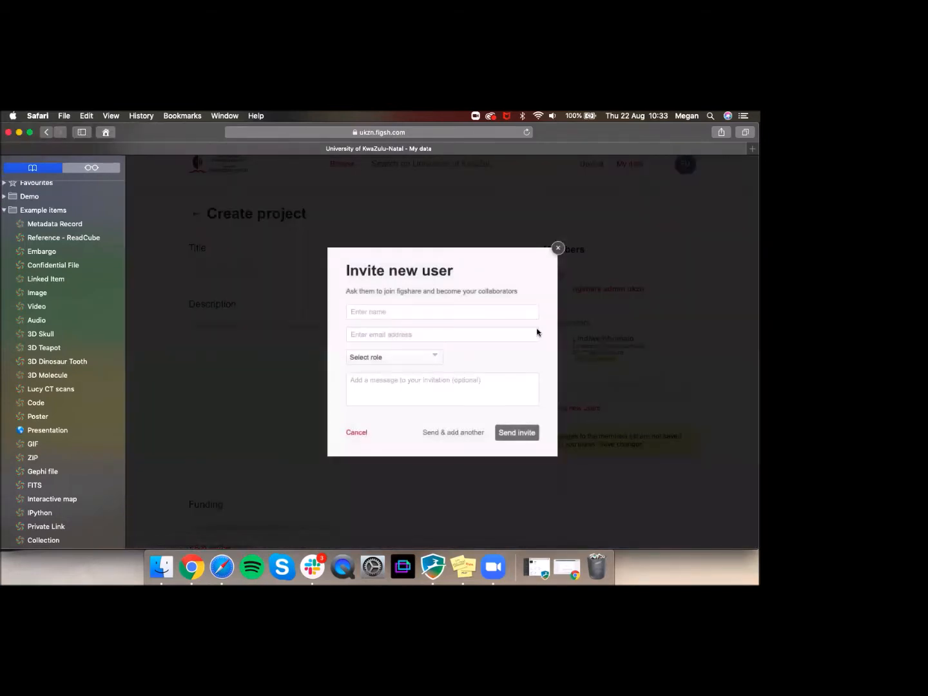
pyautogui.click(403, 309)
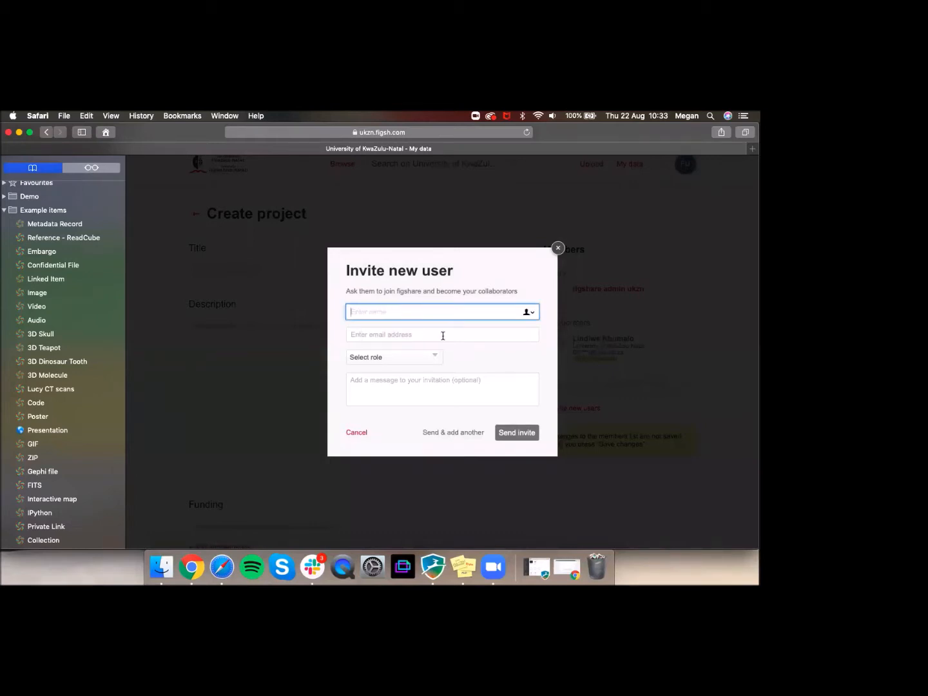
pyautogui.click(376, 358)
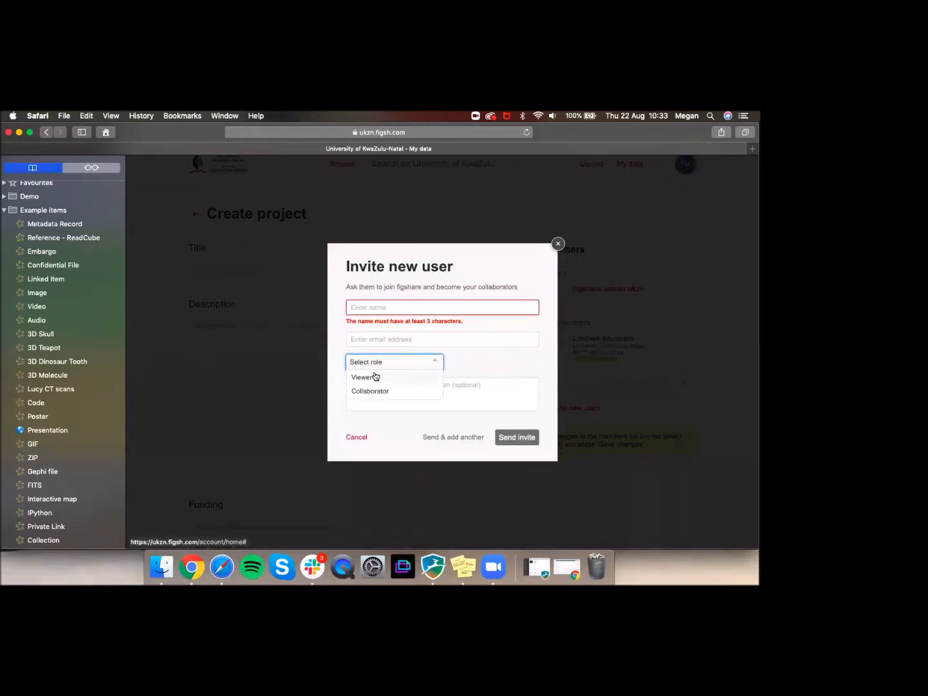
pyautogui.click(478, 393)
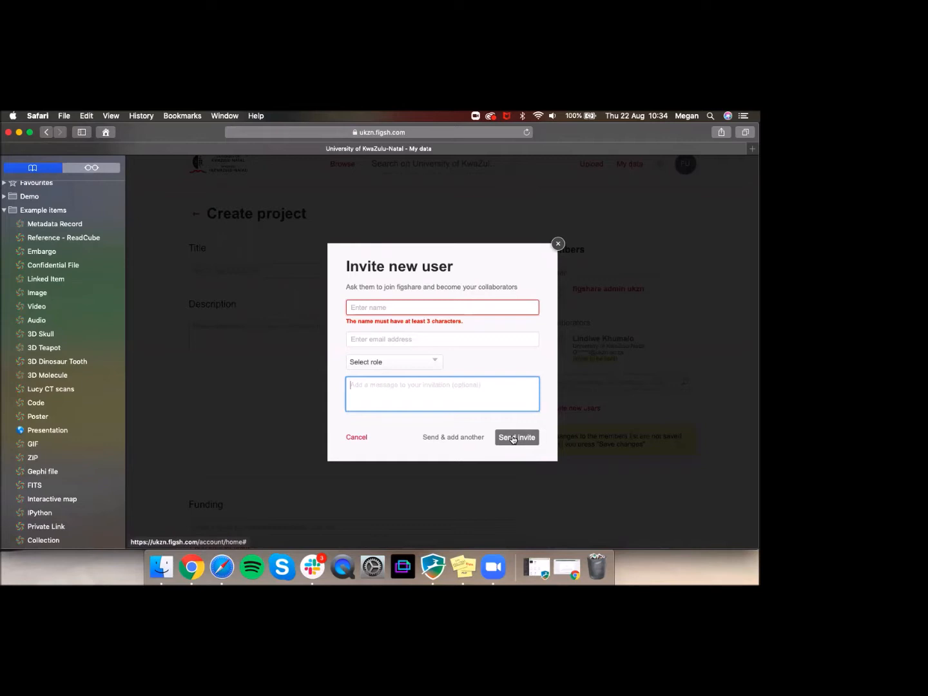
pyautogui.click(357, 439)
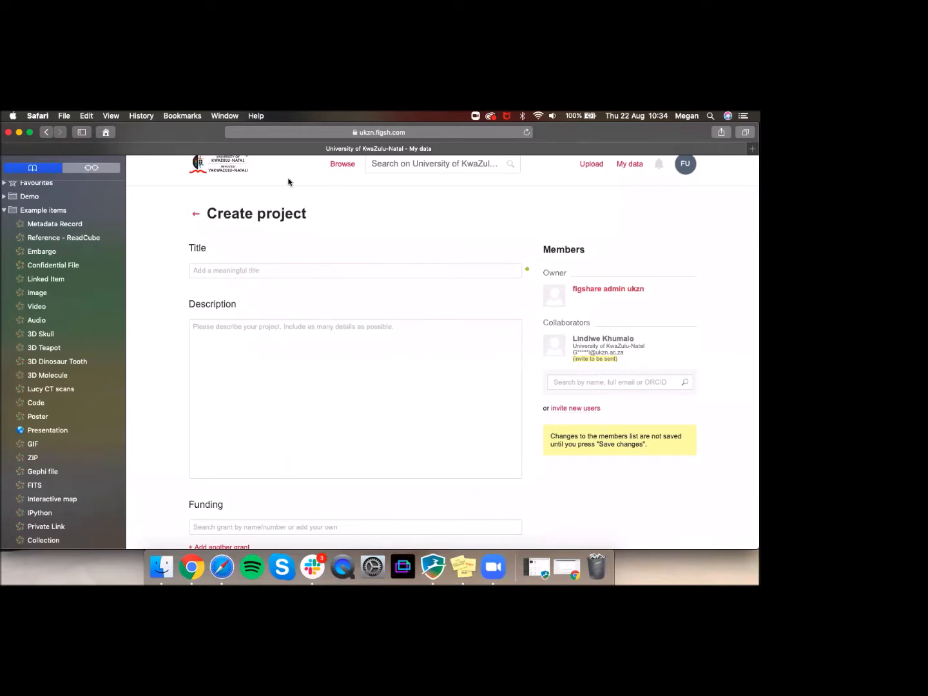
# Step: Leave Create project with Don't save, then show the My data list
pyautogui.click(196, 216)
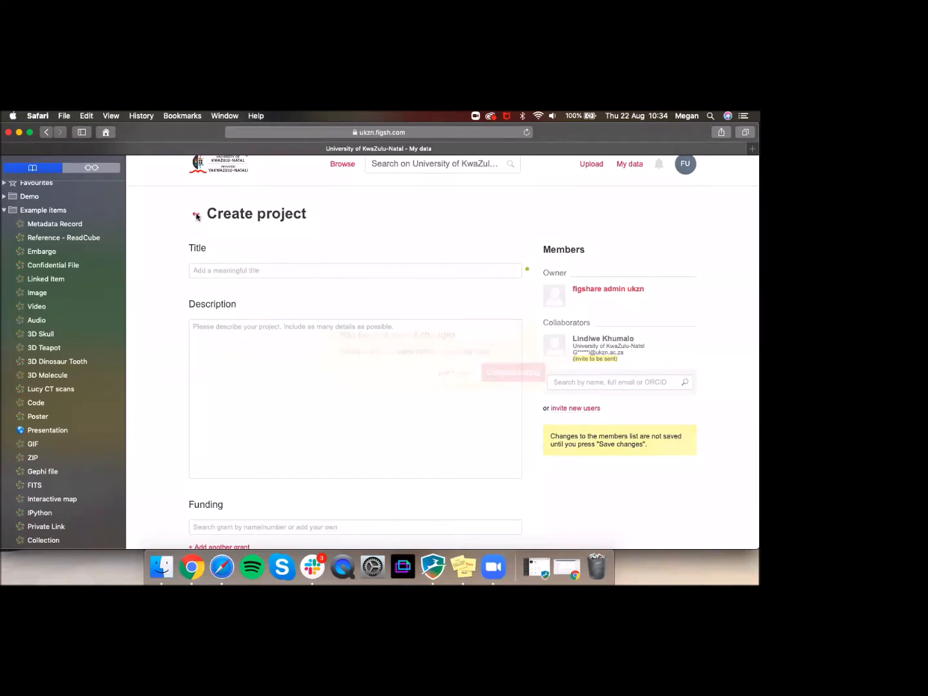
pyautogui.click(453, 375)
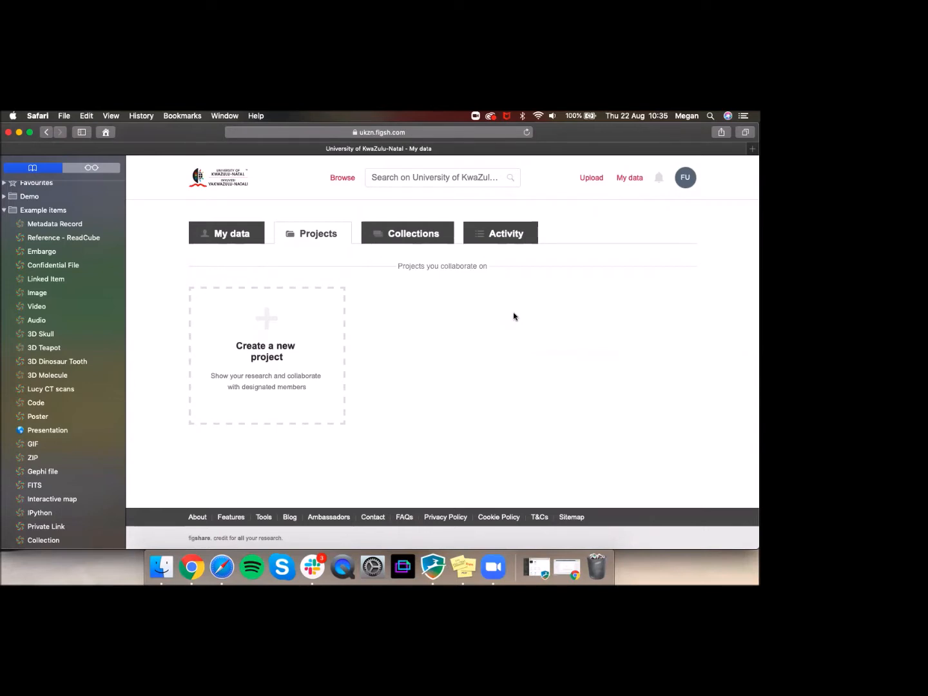
pyautogui.click(244, 234)
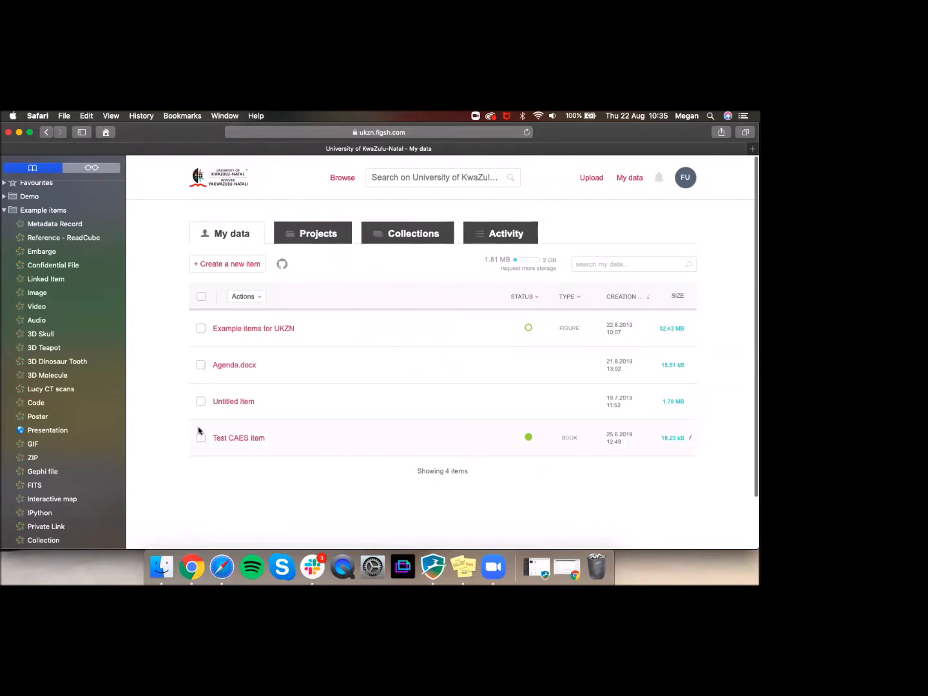
# Step: Open Move to/from project for Agenda.docx, then close it without moving anything
pyautogui.click(201, 330)
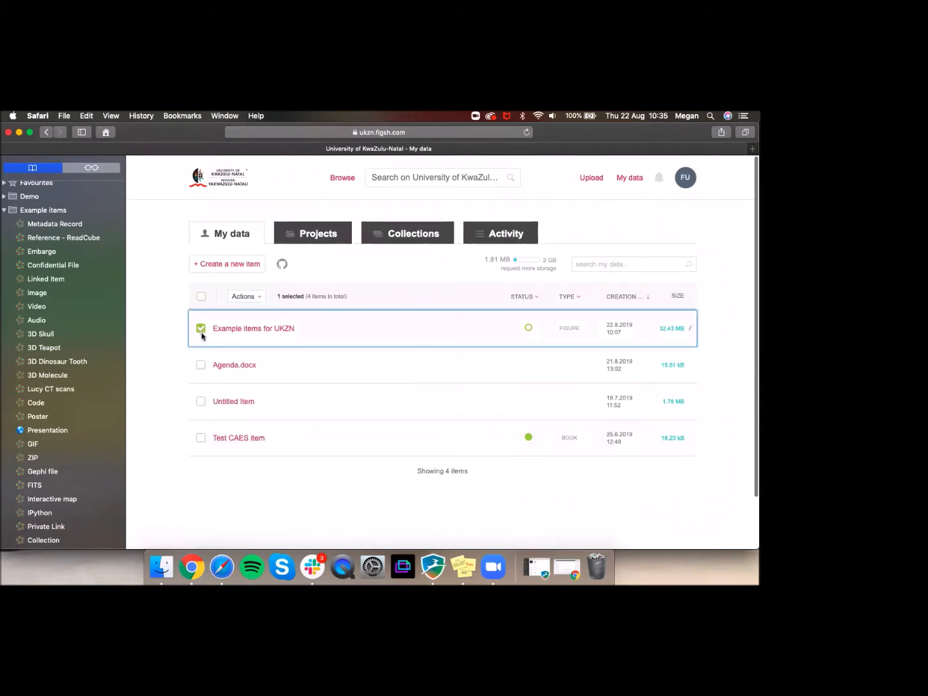
pyautogui.click(201, 330)
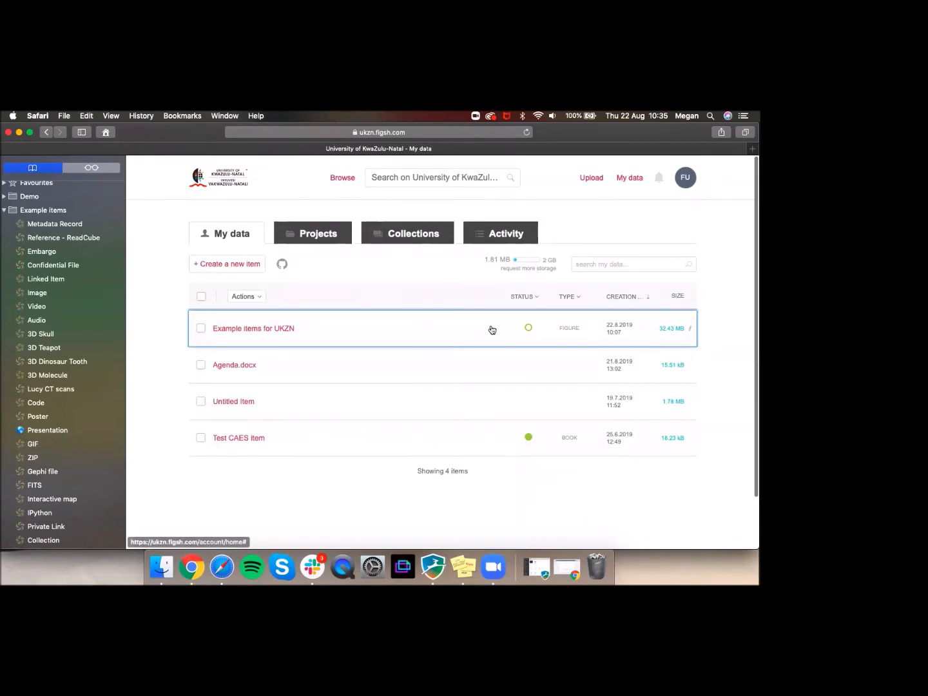
pyautogui.click(200, 365)
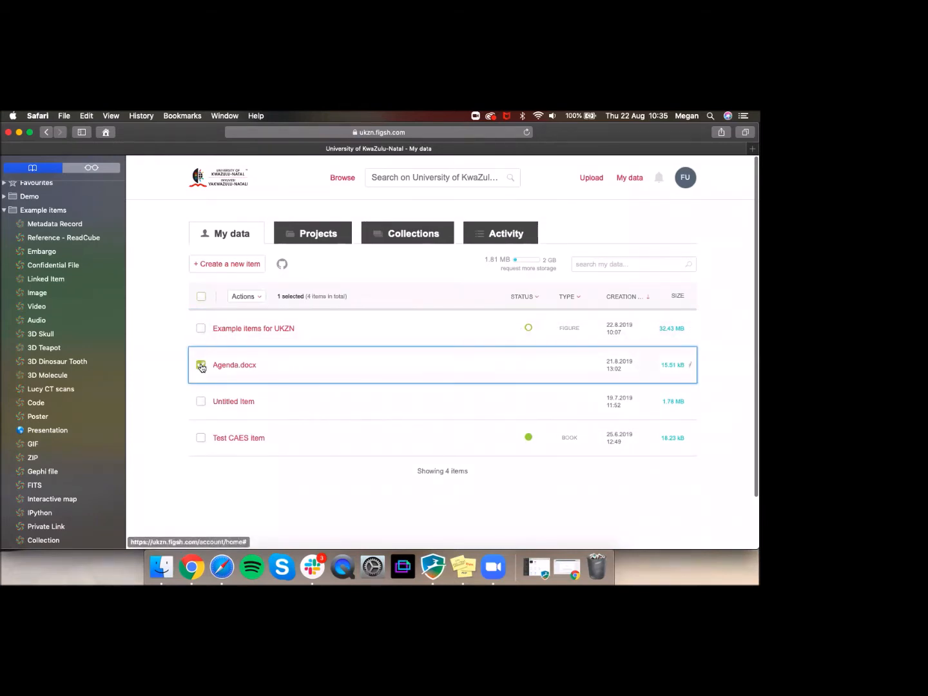
pyautogui.click(243, 301)
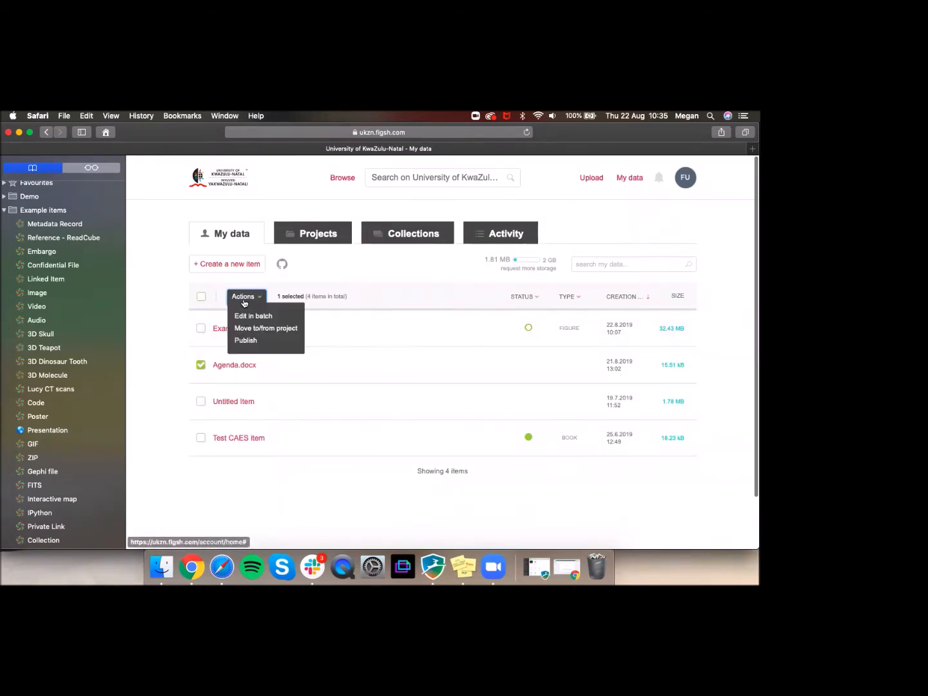
pyautogui.click(247, 329)
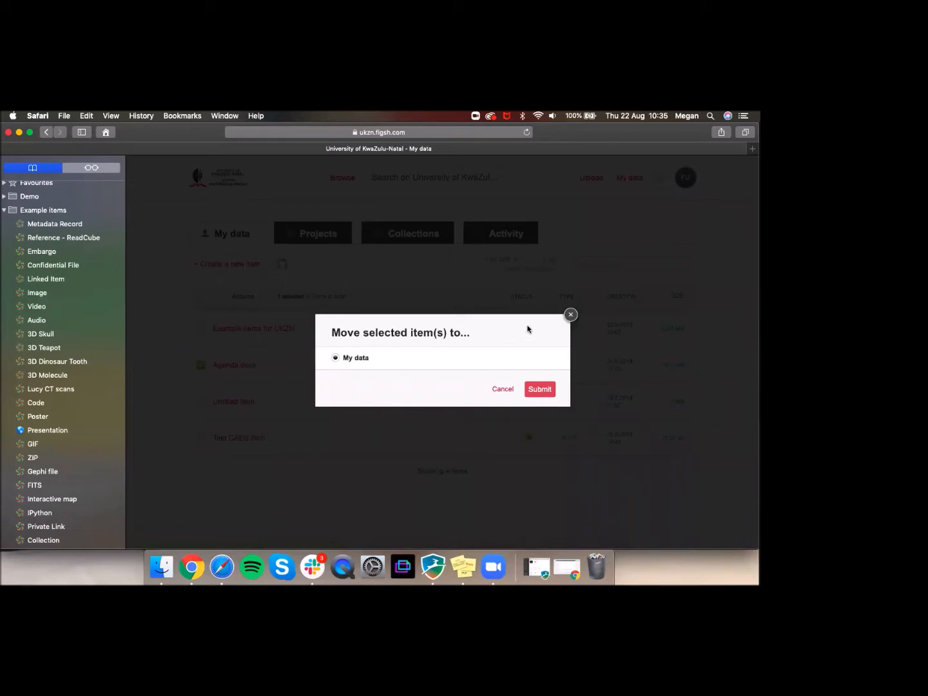
pyautogui.click(570, 315)
pyautogui.click(200, 365)
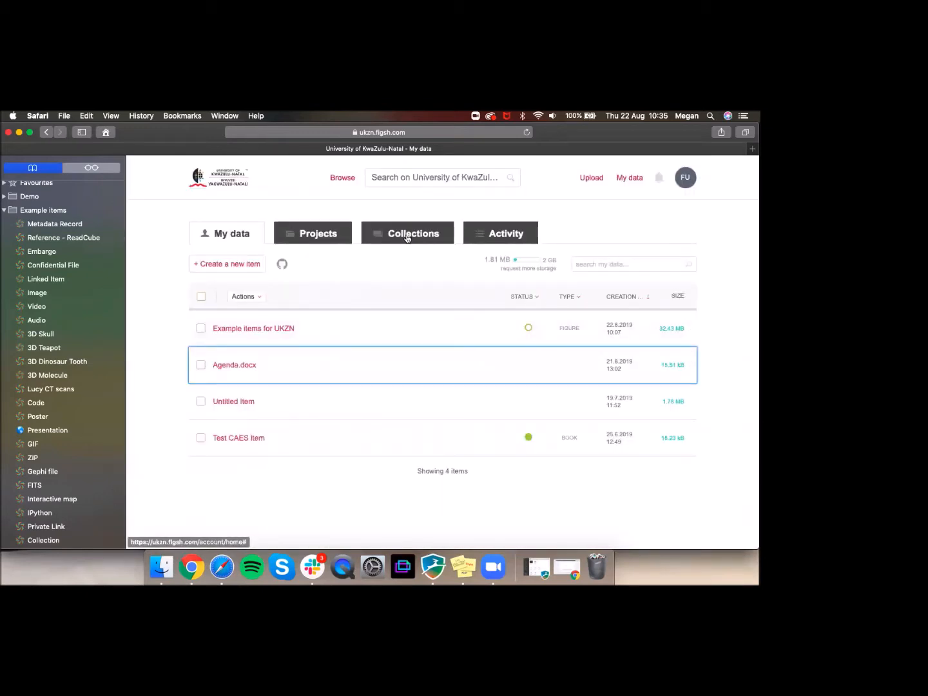
# Step: Return to the Projects page, which lists no projects yet
pyautogui.click(339, 235)
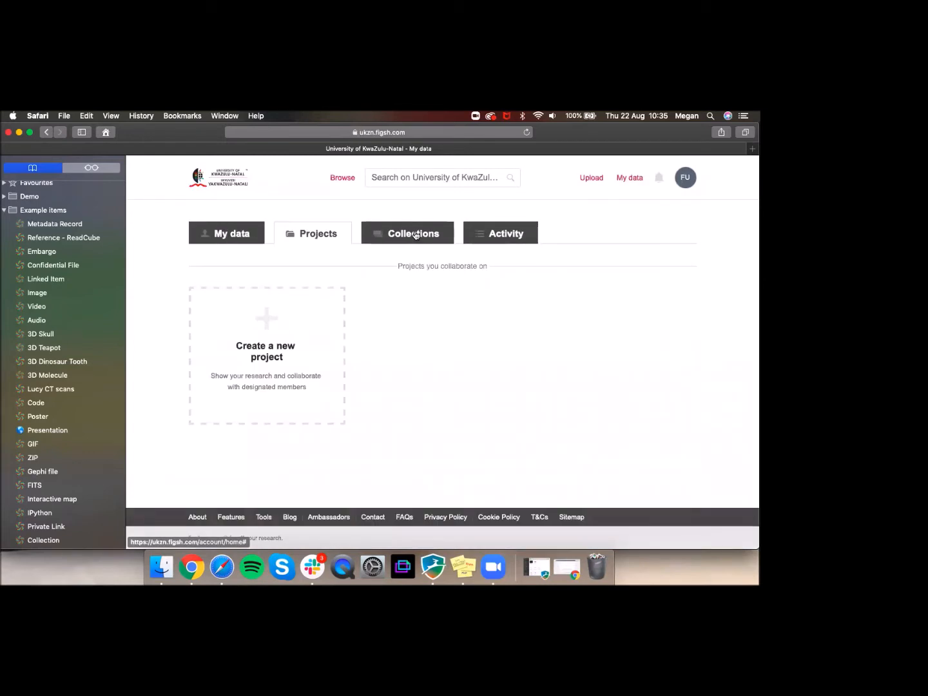
pyautogui.scroll(-1, 20, 398)
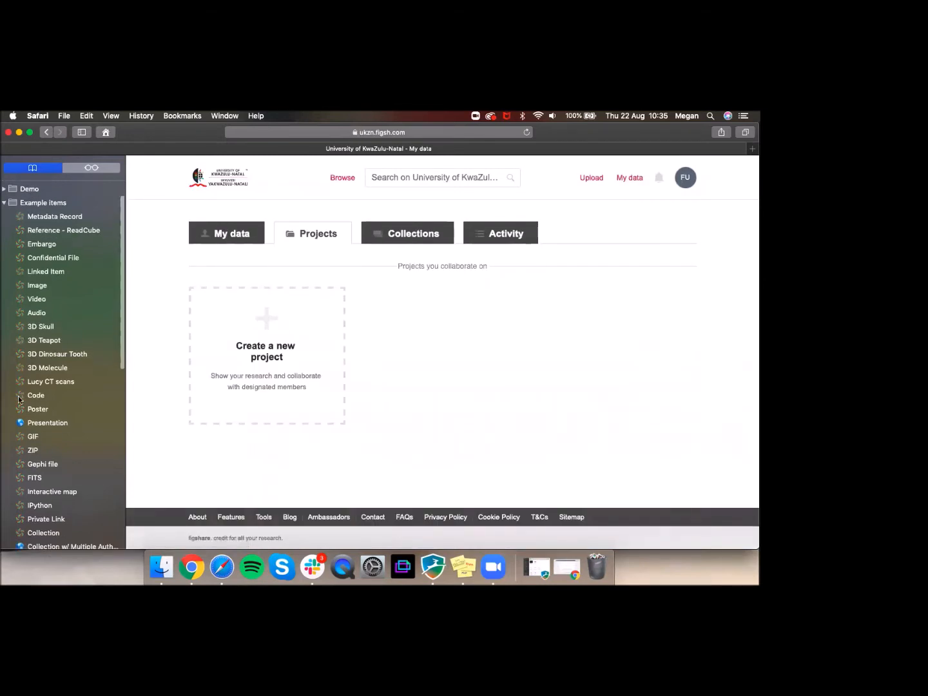
pyautogui.scroll(-5, 58, 287)
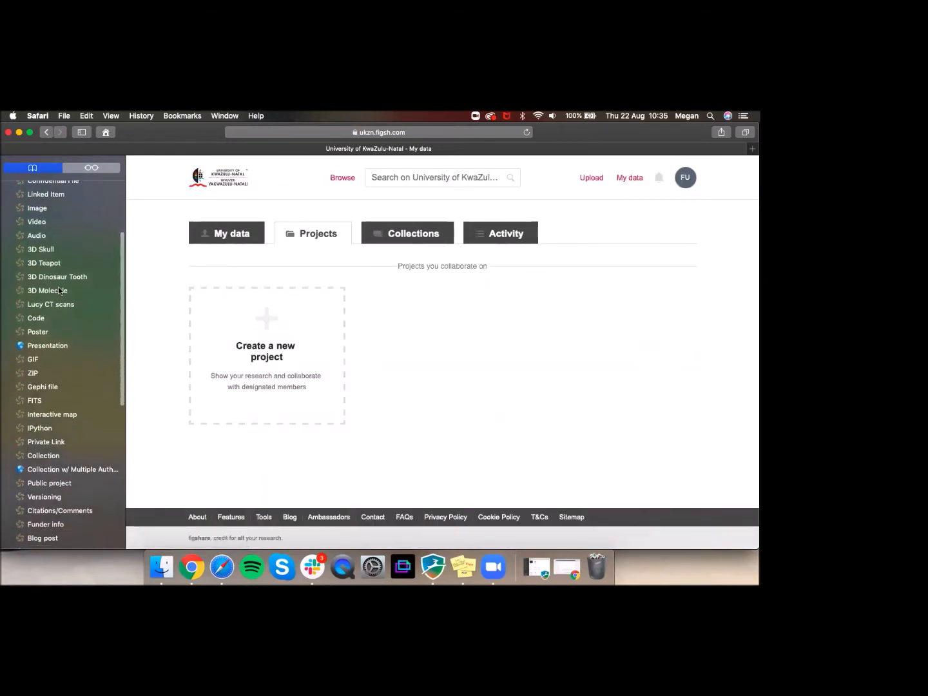
# Step: Open the Public project example bookmark in a new tab
pyautogui.rightClick(48, 471)
pyautogui.click(71, 461)
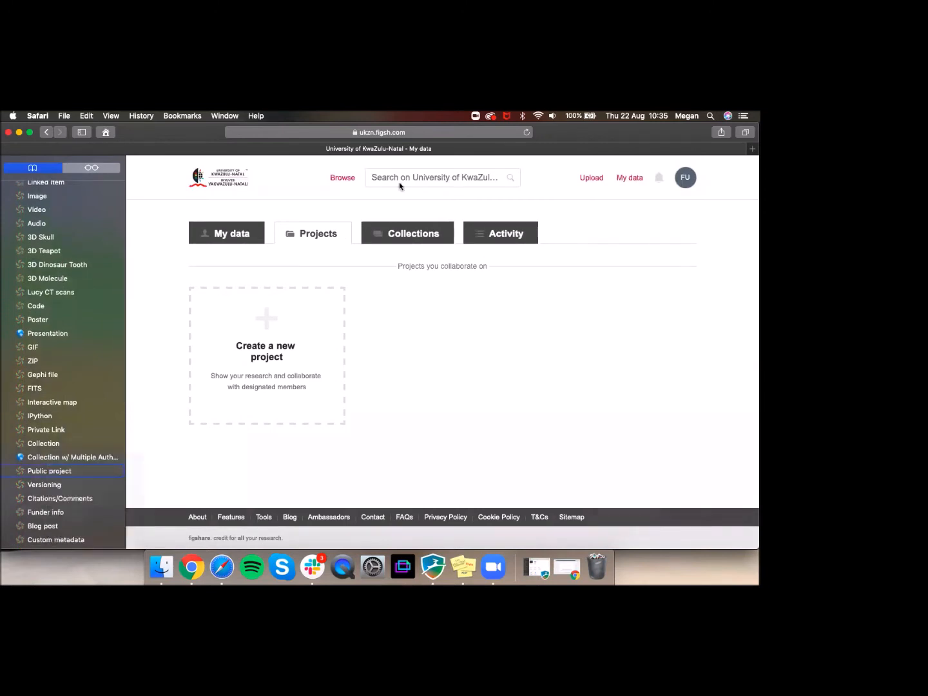
pyautogui.click(523, 148)
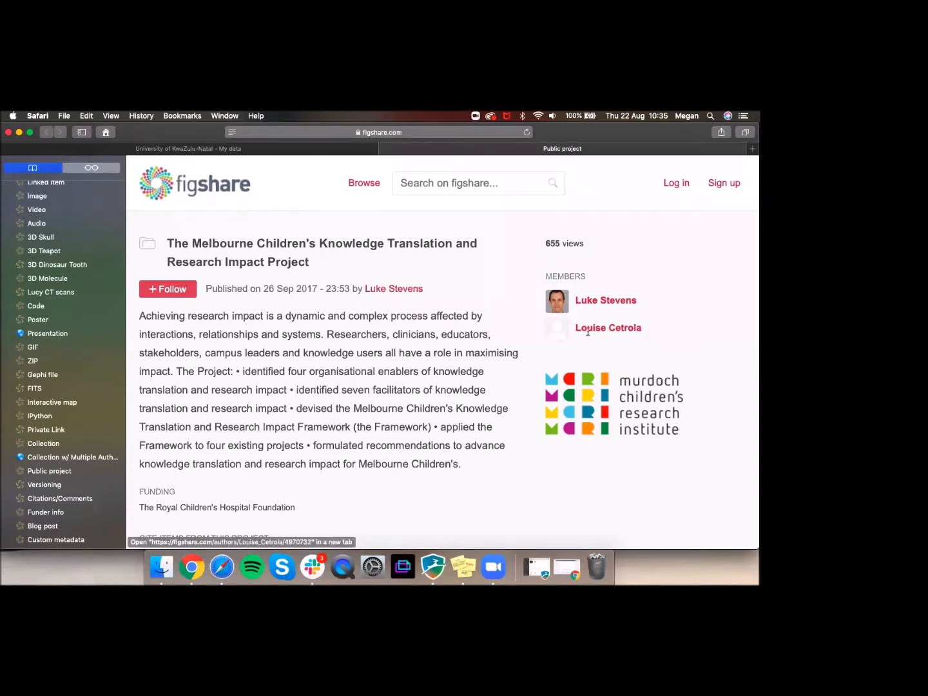
# Step: Scroll through the project's metadata down to its four Knowledge Translation report items
pyautogui.scroll(-1, 386, 357)
pyautogui.scroll(-1, 385, 358)
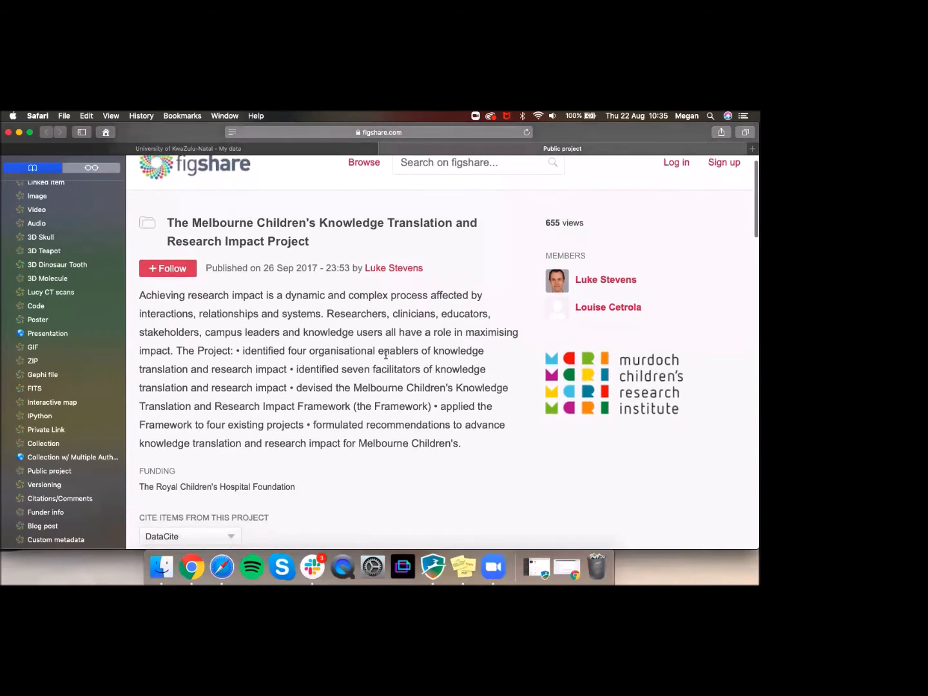
pyautogui.scroll(-2, 386, 355)
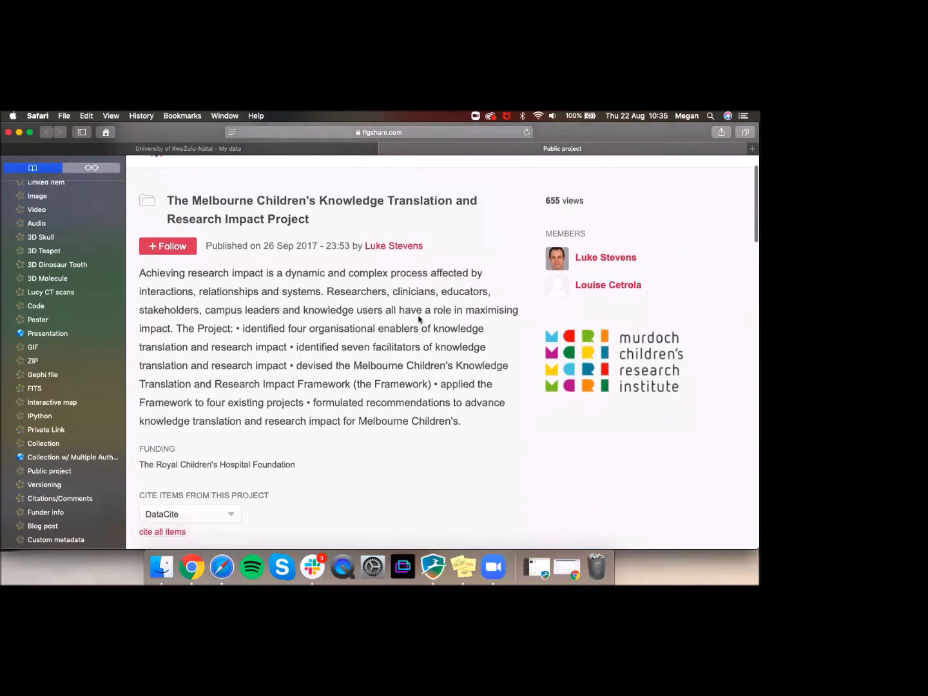
pyautogui.scroll(-8, 302, 325)
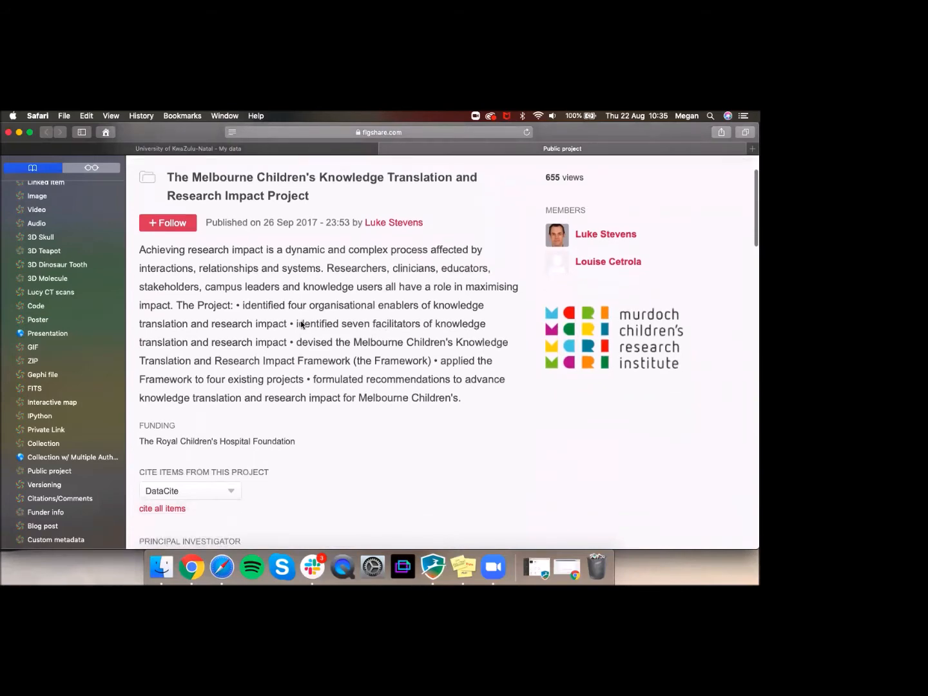
pyautogui.scroll(-2, 301, 325)
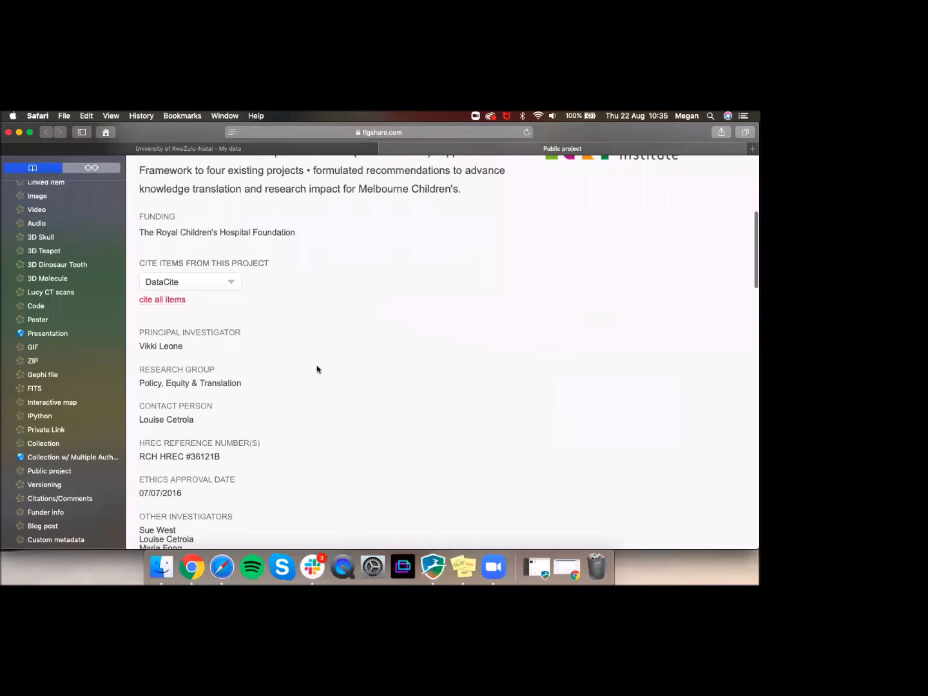
pyautogui.scroll(-4, 317, 369)
pyautogui.scroll(-7, 317, 368)
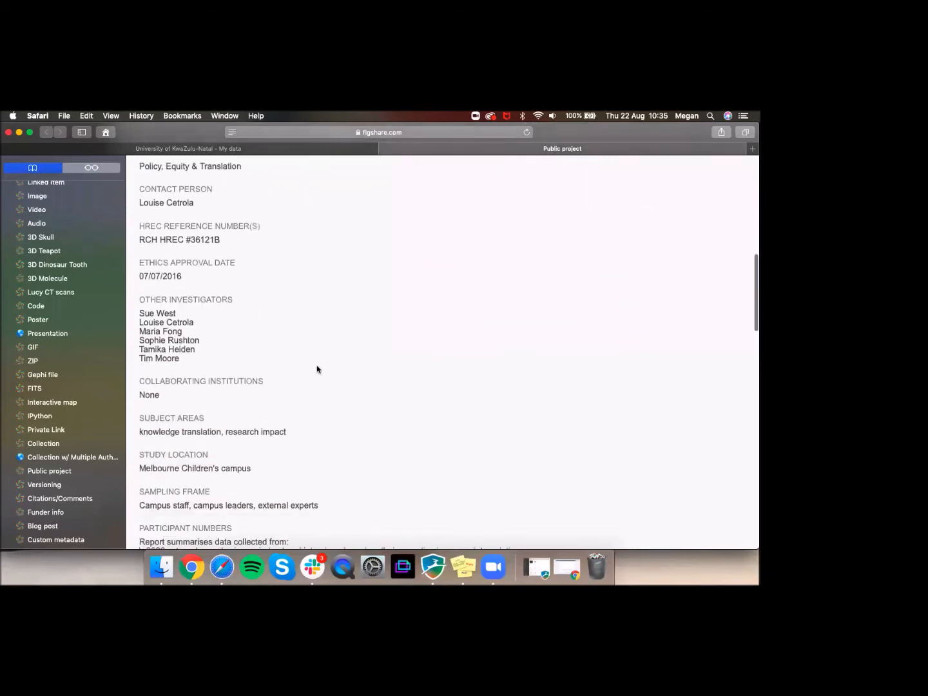
pyautogui.scroll(-9, 317, 369)
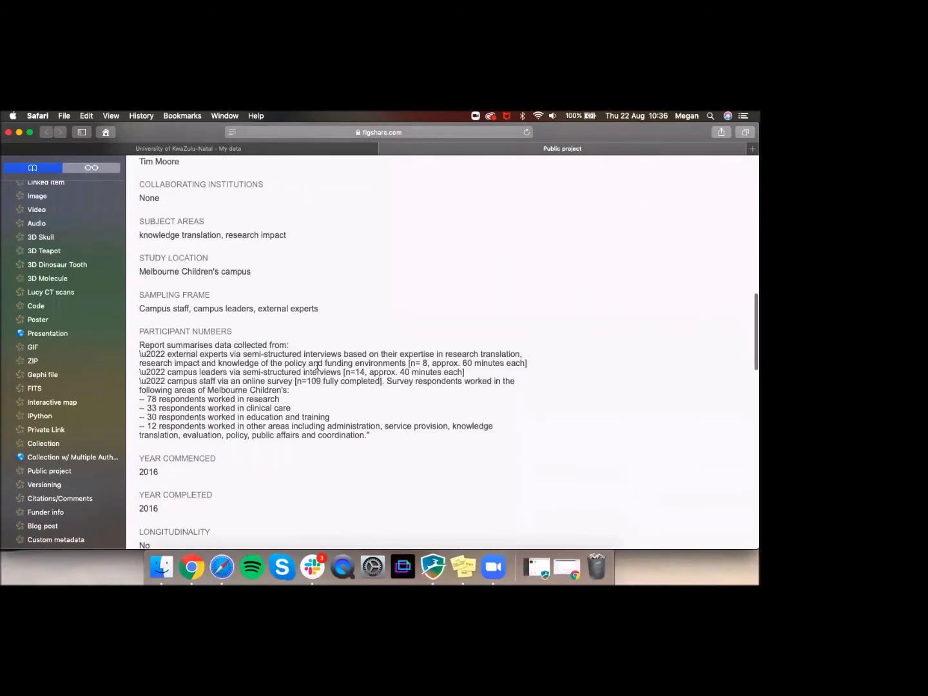
pyautogui.scroll(-9, 317, 369)
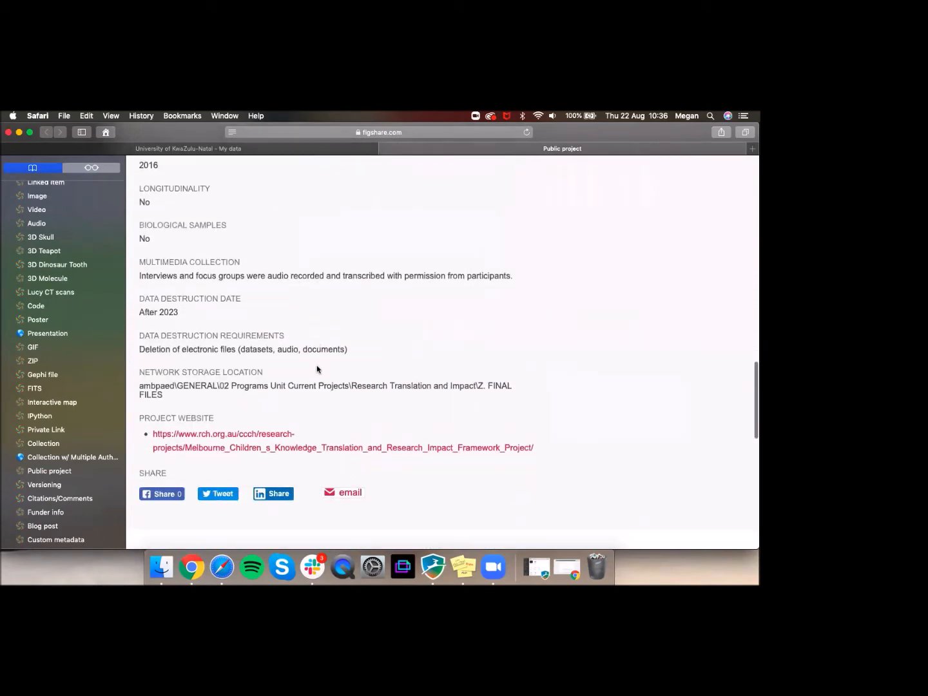
pyautogui.scroll(-6, 316, 368)
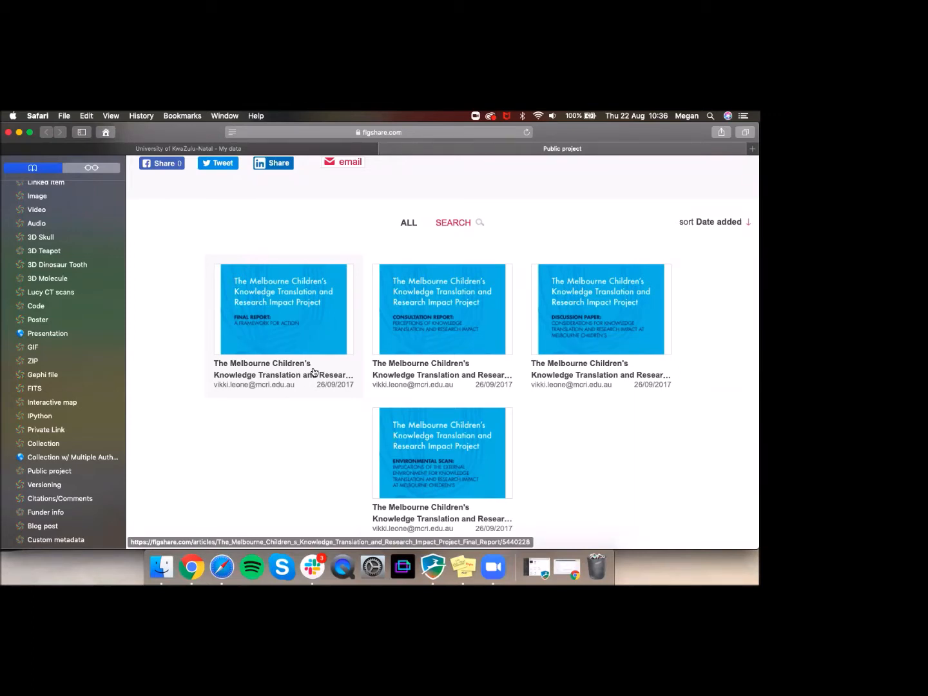
pyautogui.scroll(-2, 314, 372)
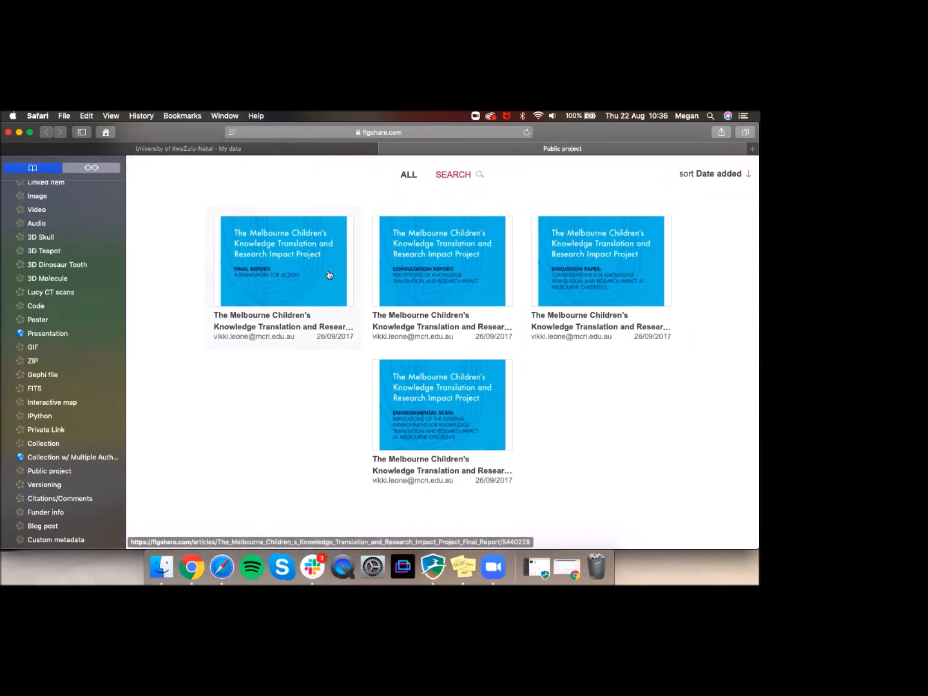
# Step: Close the public project tab and view the empty Collections page
pyautogui.click(386, 150)
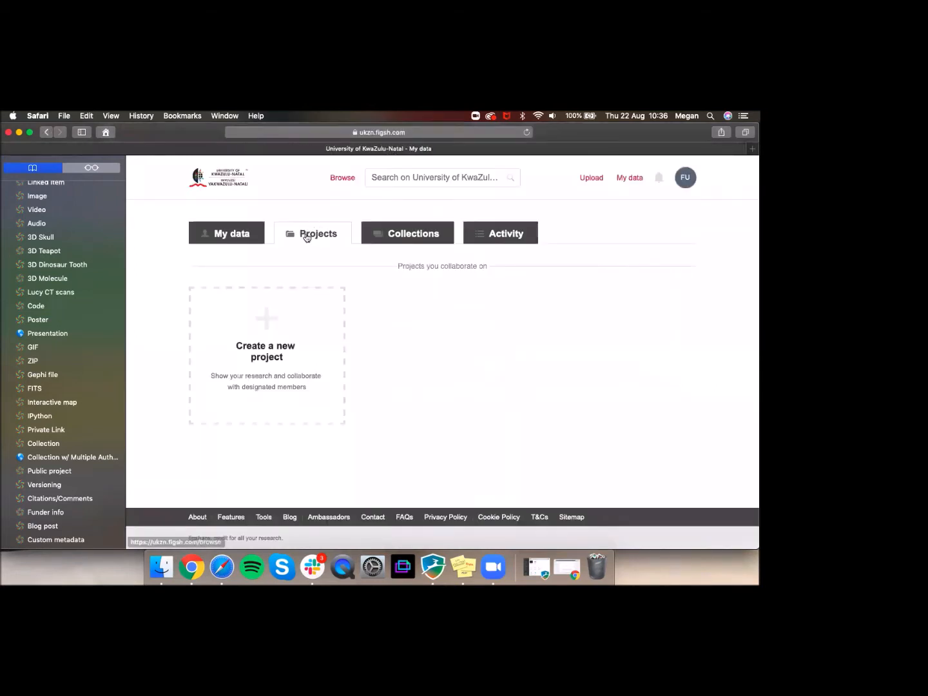
pyautogui.click(398, 238)
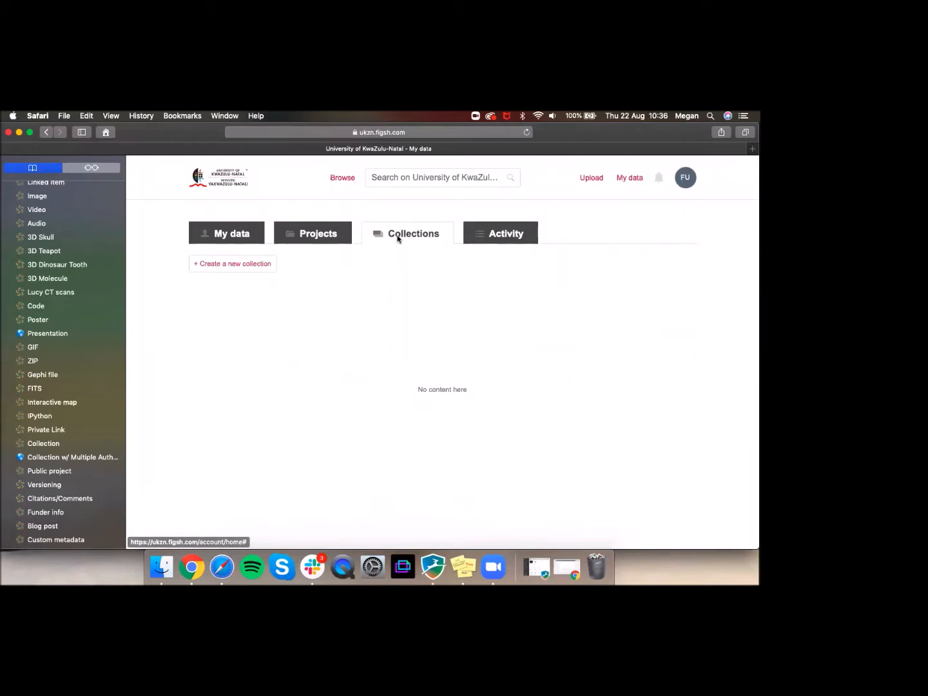
pyautogui.scroll(-1, 53, 479)
pyautogui.scroll(-5, 53, 479)
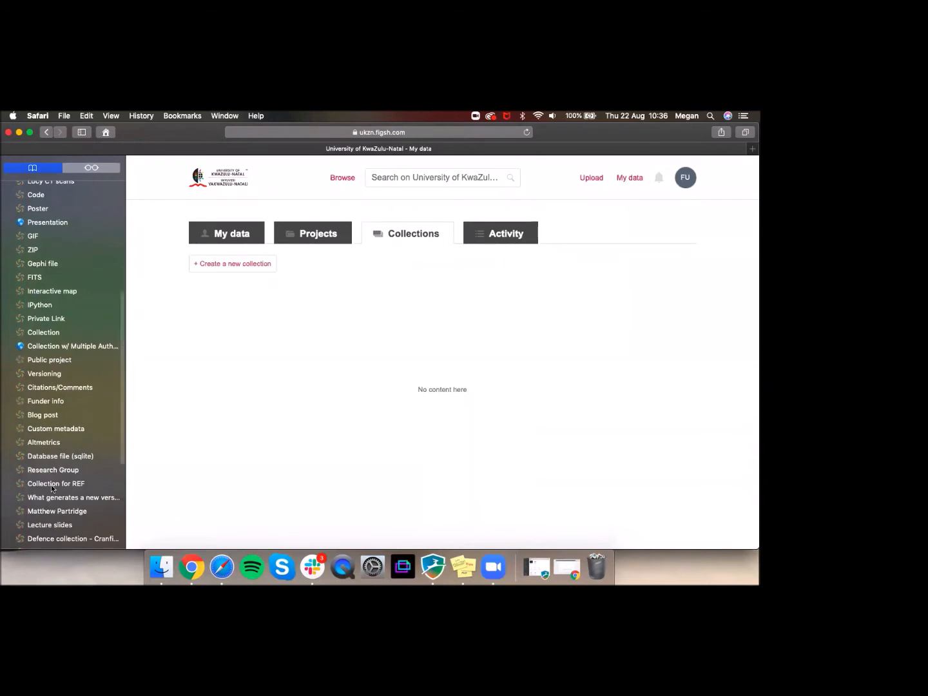
pyautogui.rightClick(49, 334)
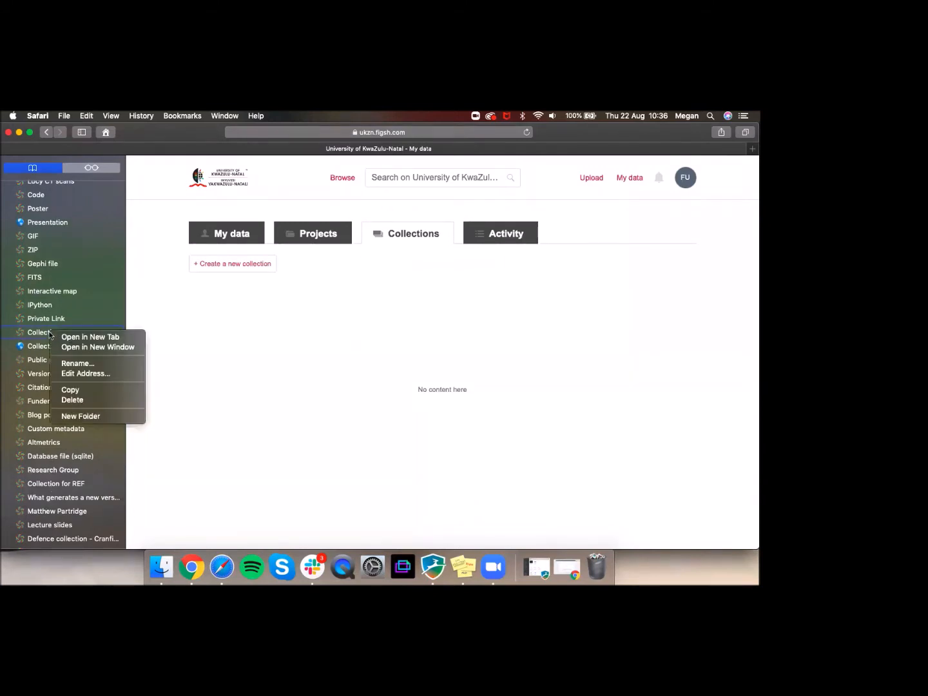
pyautogui.click(73, 339)
pyautogui.click(485, 150)
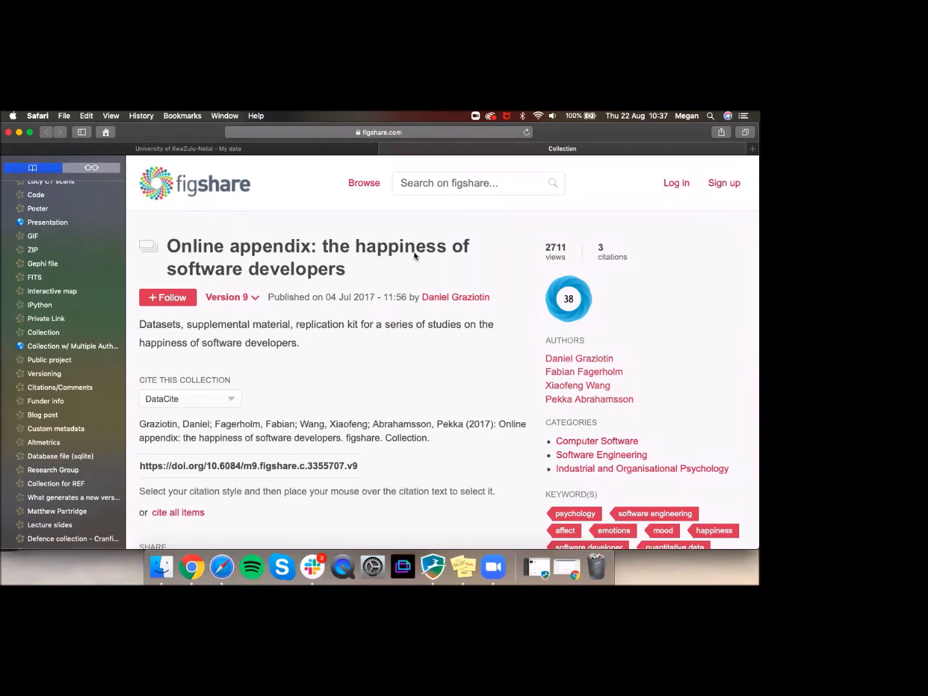
pyautogui.moveTo(179, 470)
pyautogui.scroll(-3, 417, 345)
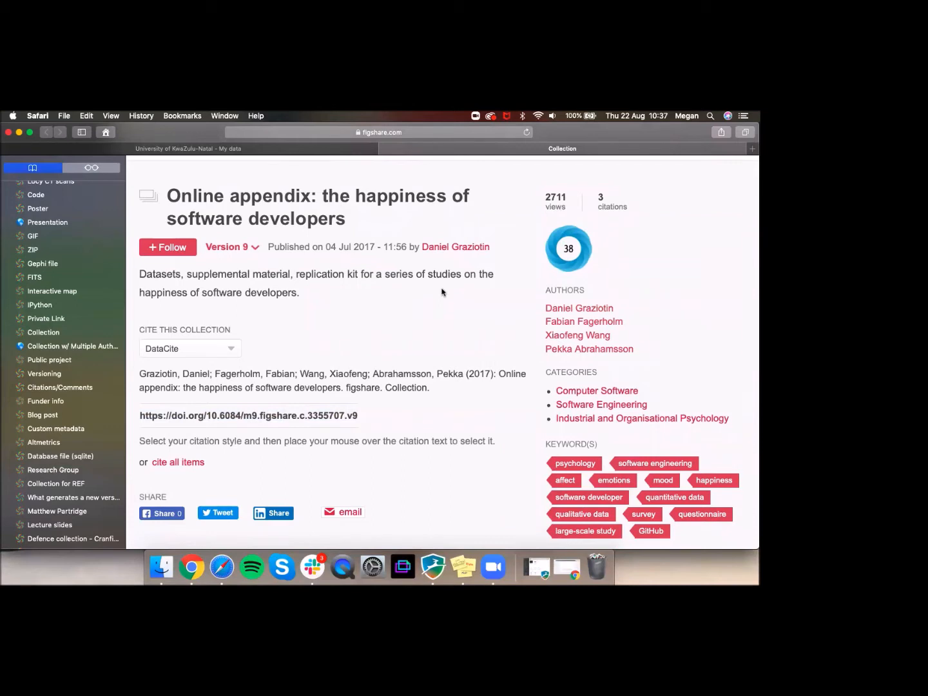
pyautogui.scroll(-1, 442, 292)
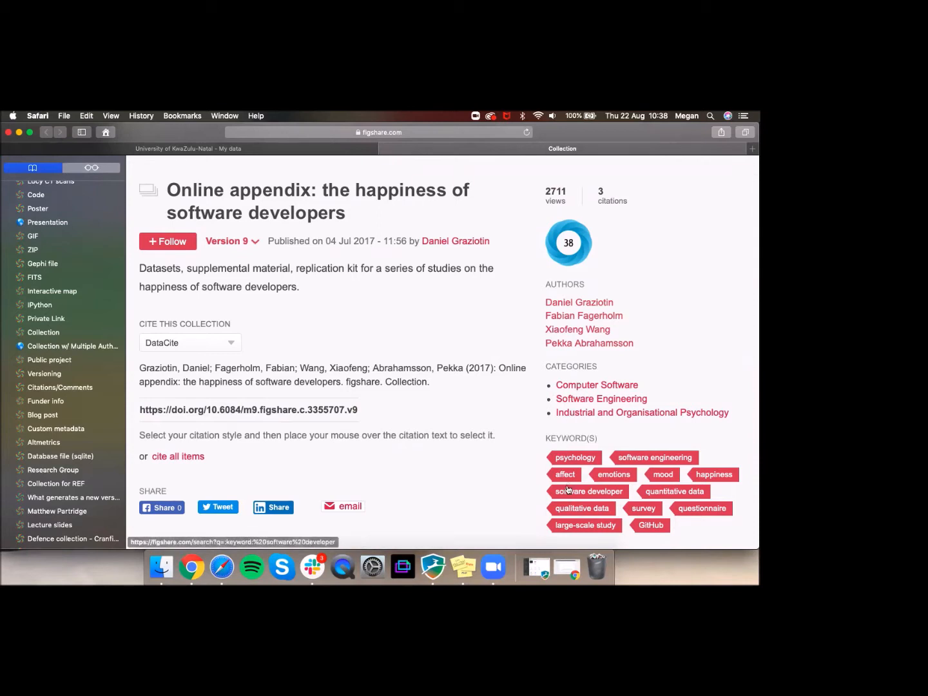
pyautogui.scroll(-5, 585, 382)
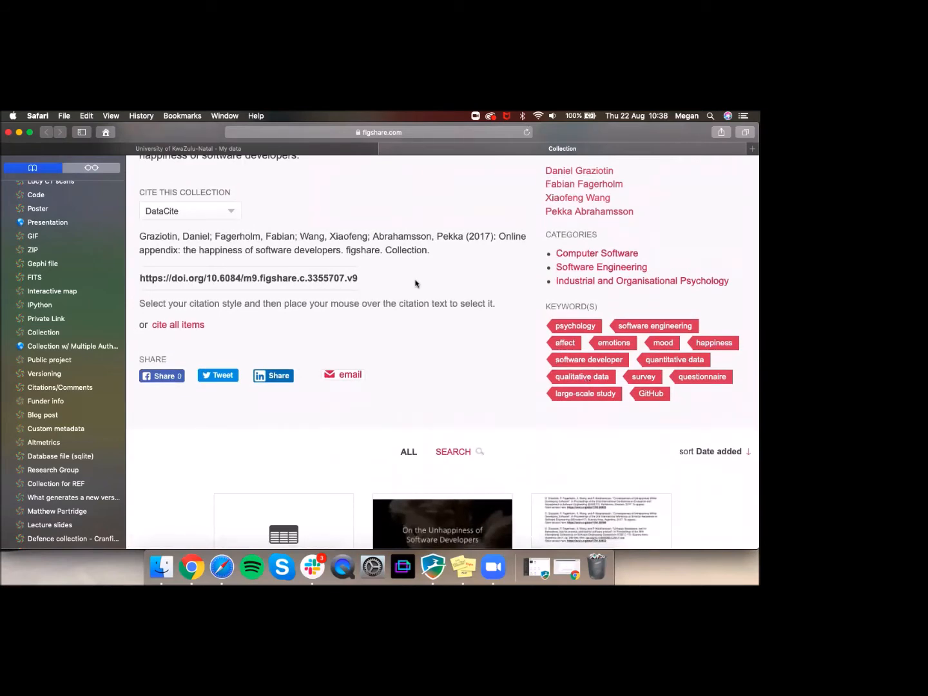
pyautogui.scroll(-6, 416, 284)
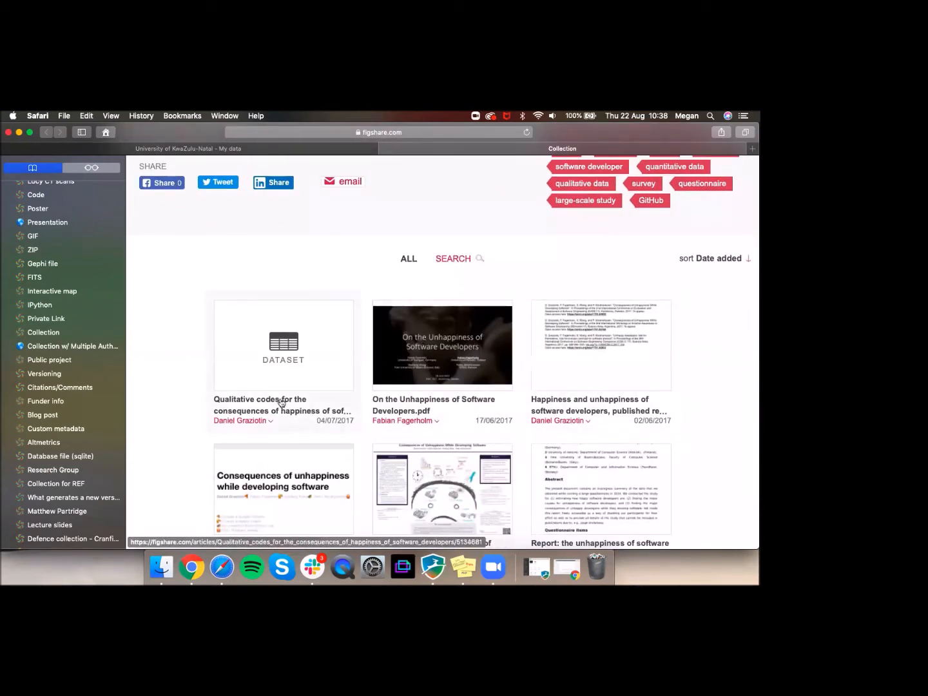
pyautogui.click(432, 345)
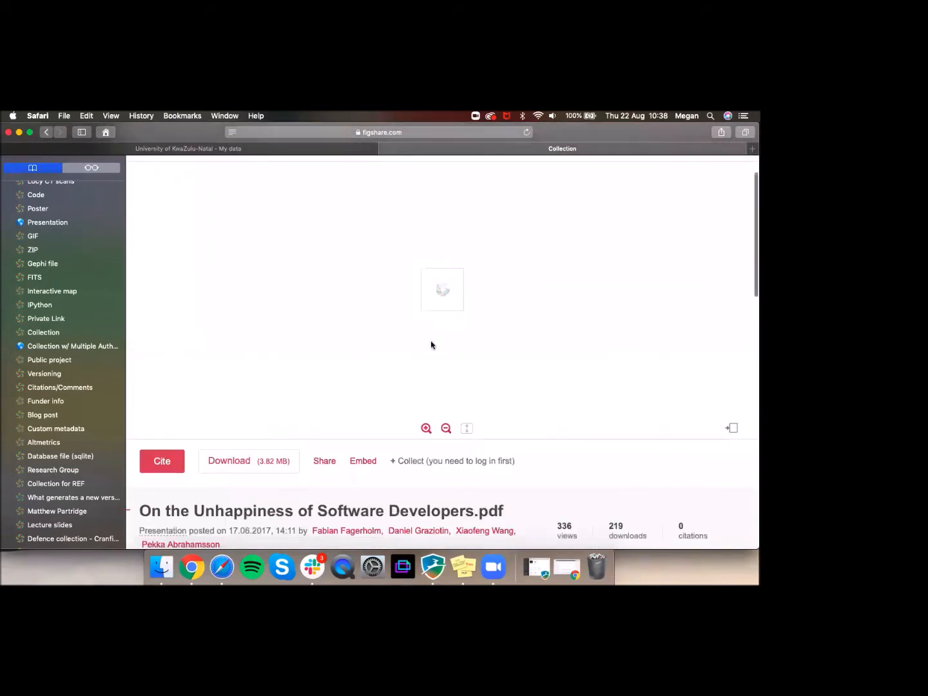
pyautogui.scroll(-3, 431, 346)
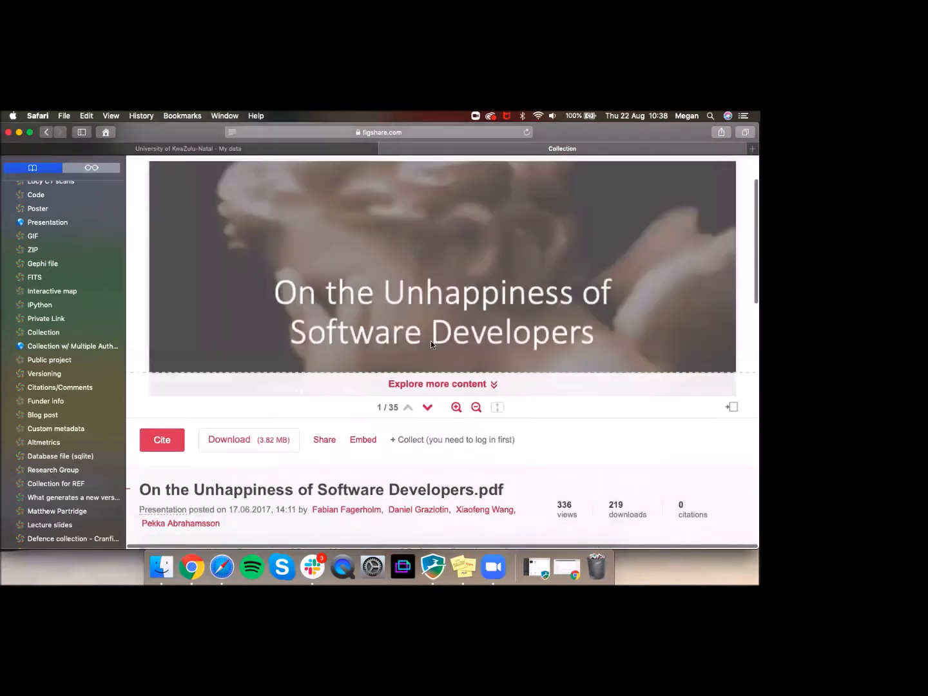
pyautogui.click(382, 148)
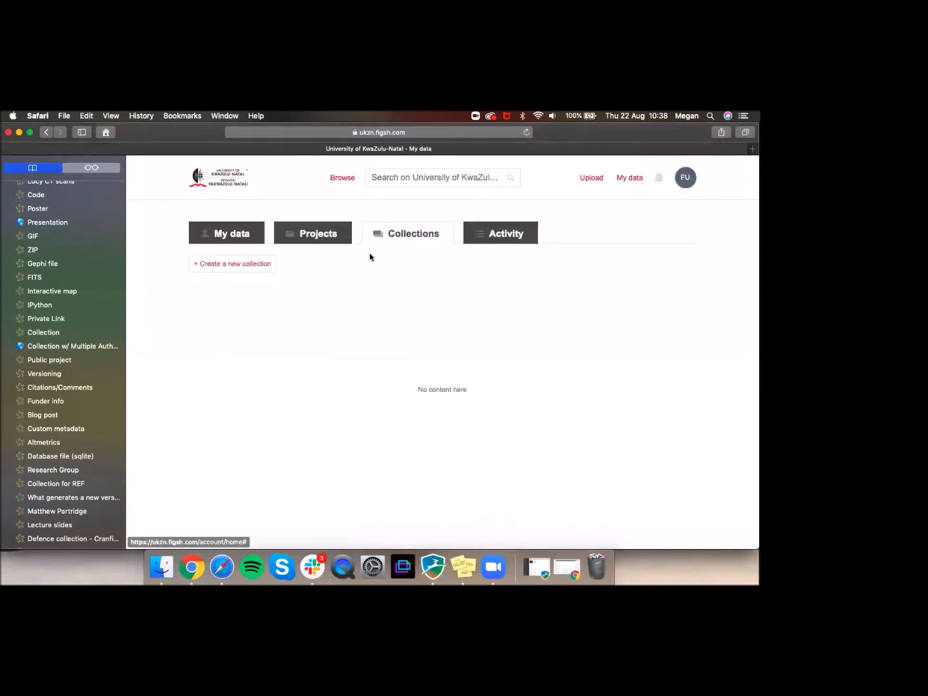
# Step: Start a new collection, replace its default title with 'Test Collection', and save changes
pyautogui.click(237, 266)
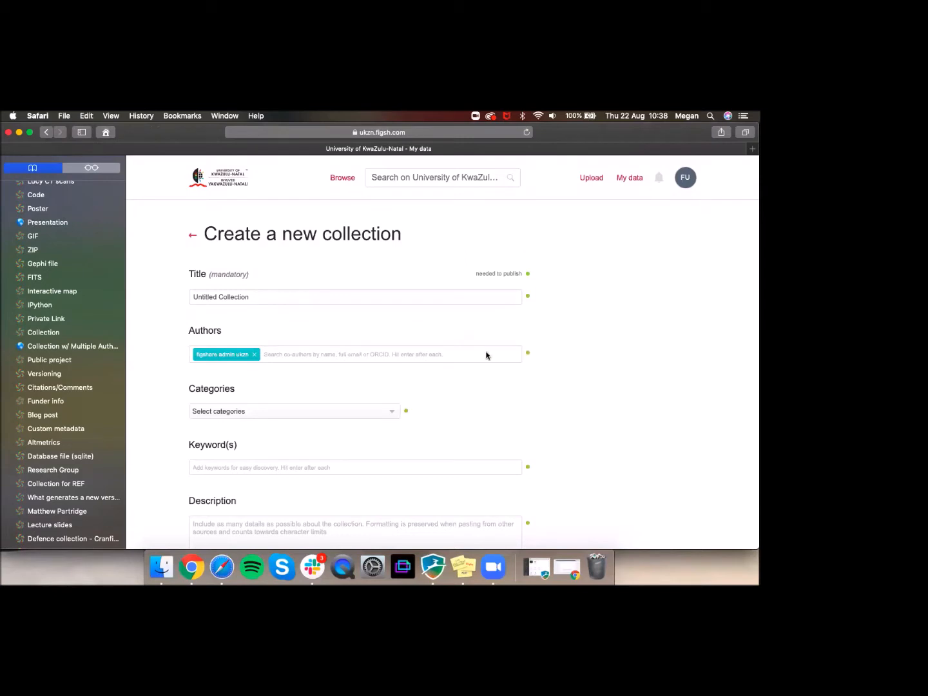
pyautogui.scroll(-5, 483, 355)
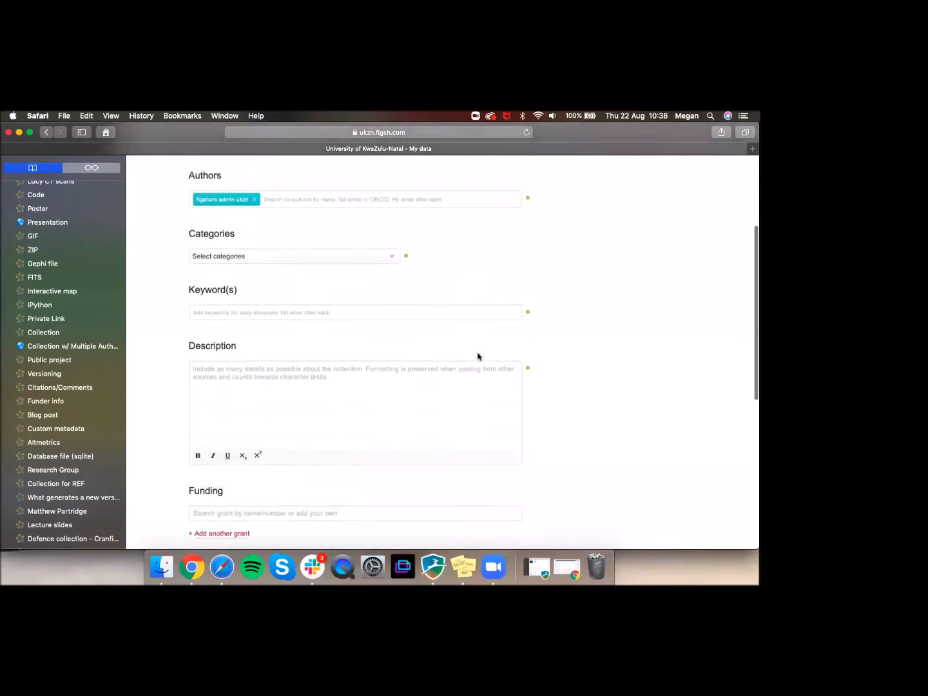
pyautogui.scroll(-5, 478, 357)
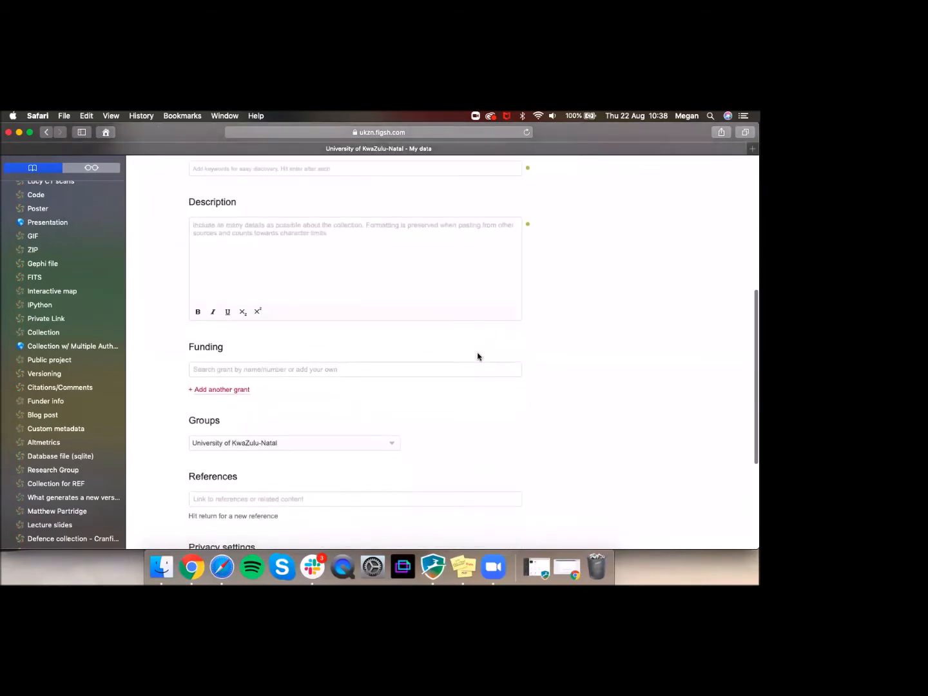
pyautogui.scroll(-1, 478, 357)
pyautogui.scroll(-6, 478, 354)
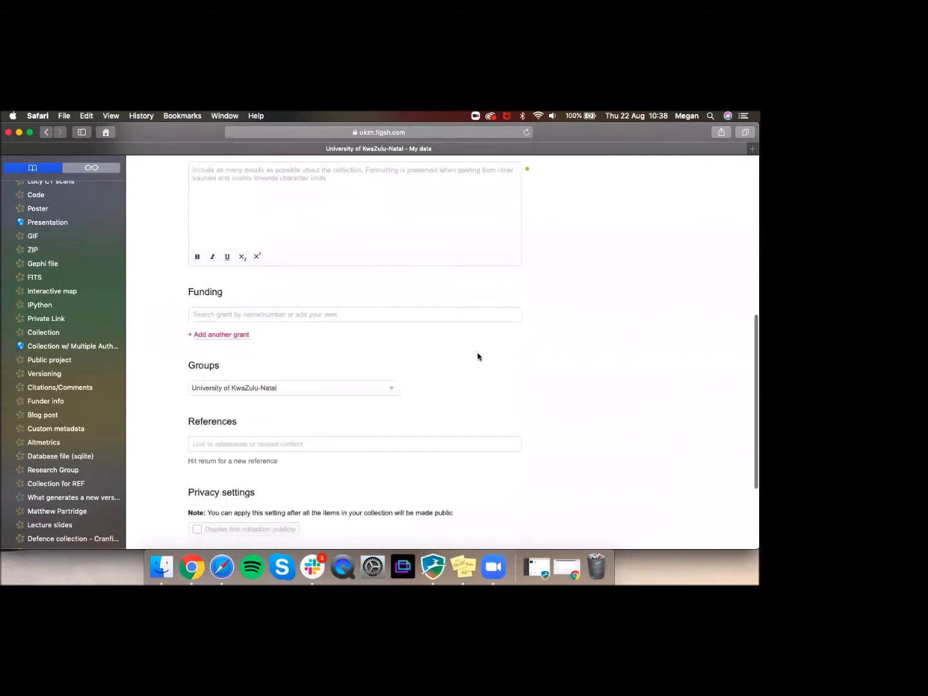
pyautogui.scroll(12, 473, 350)
pyautogui.scroll(5, 346, 232)
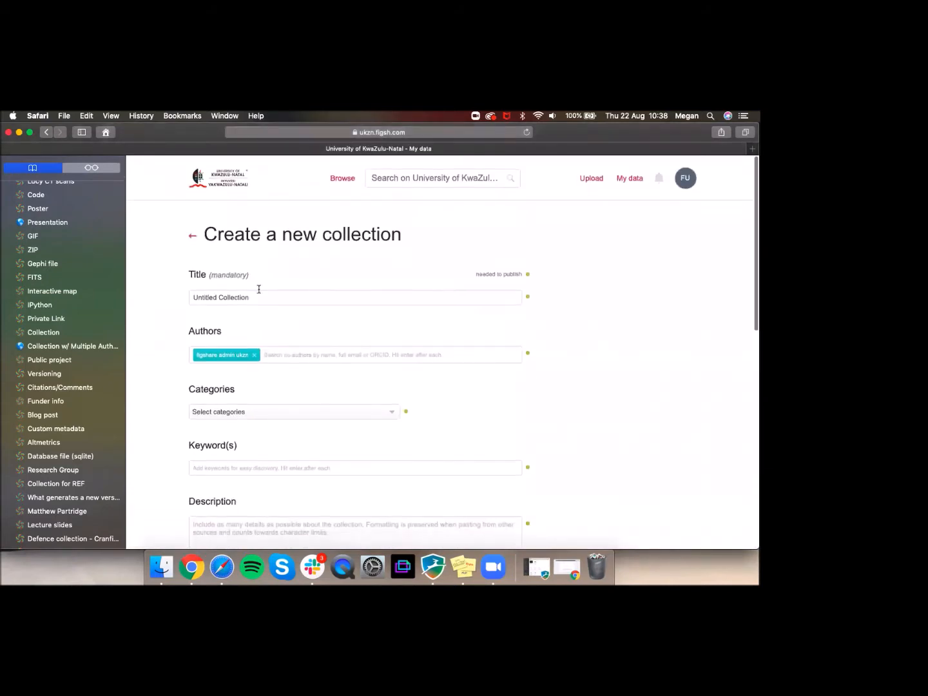
pyautogui.doubleClick(257, 297)
pyautogui.press('super+a')
pyautogui.write('Test ')
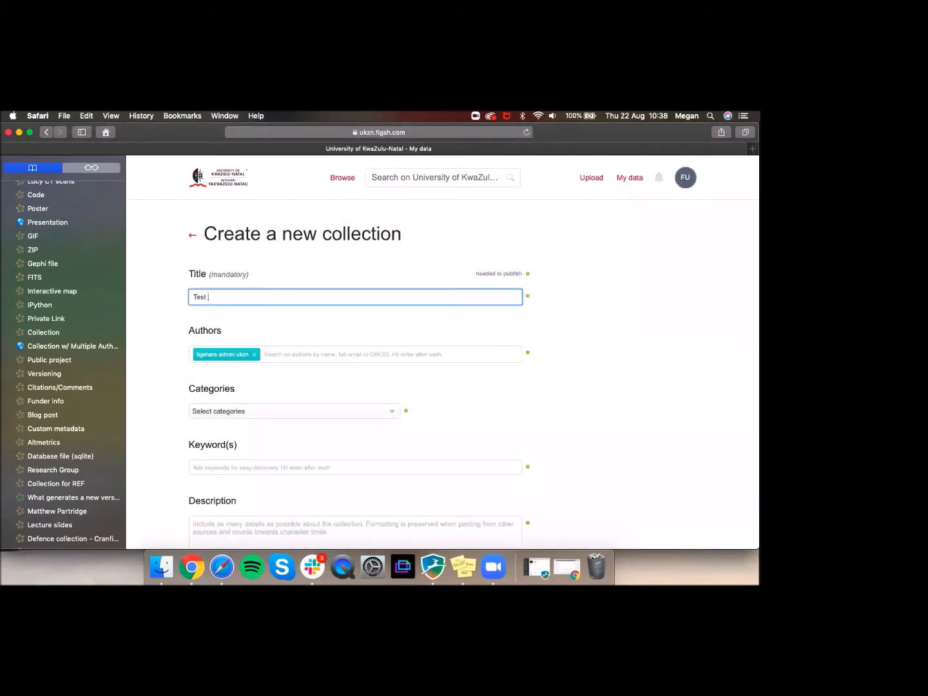
pyautogui.write('Collection')
pyautogui.scroll(-10, 261, 354)
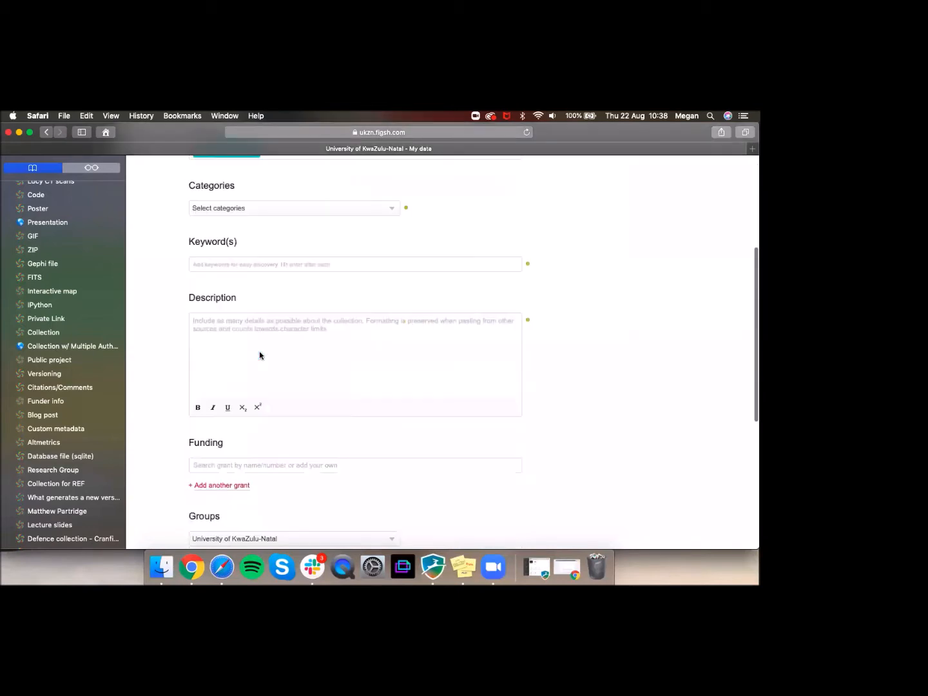
pyautogui.click(226, 490)
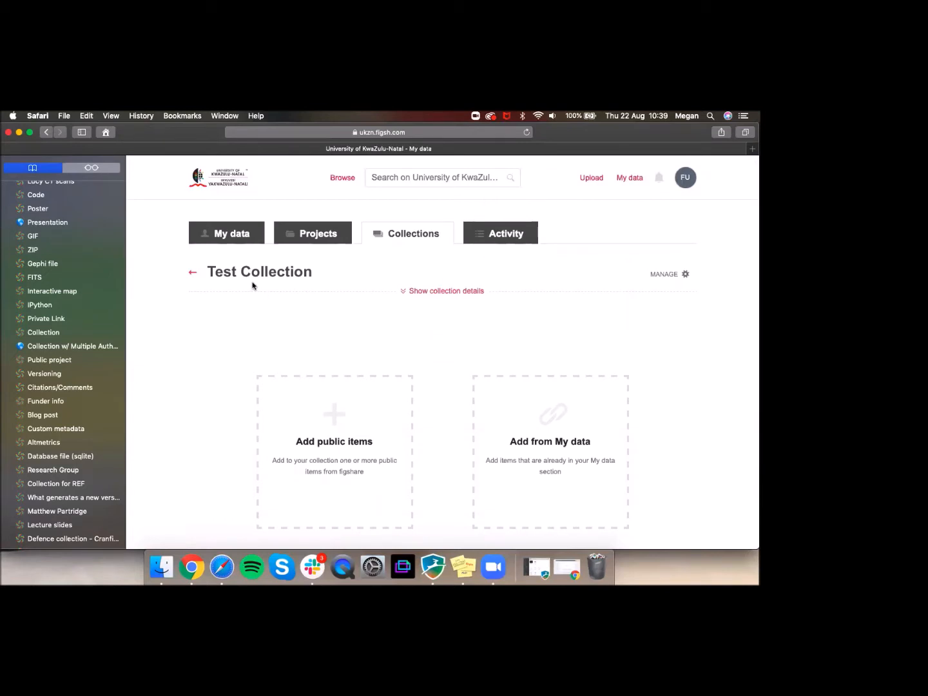
# Step: Add 'Test CAES item' and the 'Implication of prostanoids' paper to the collection
pyautogui.scroll(-3, 357, 427)
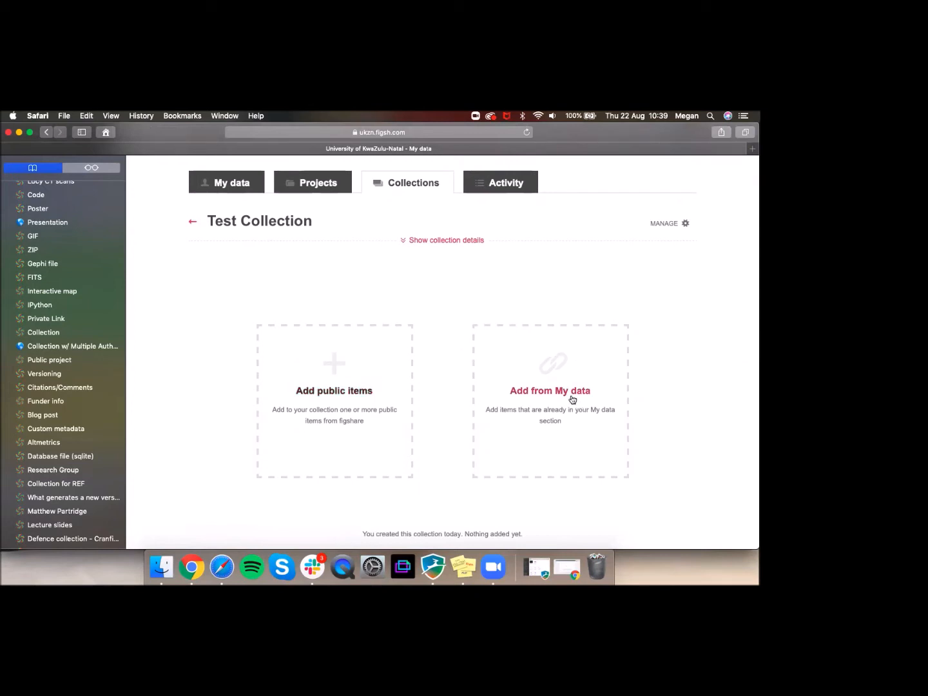
pyautogui.click(358, 397)
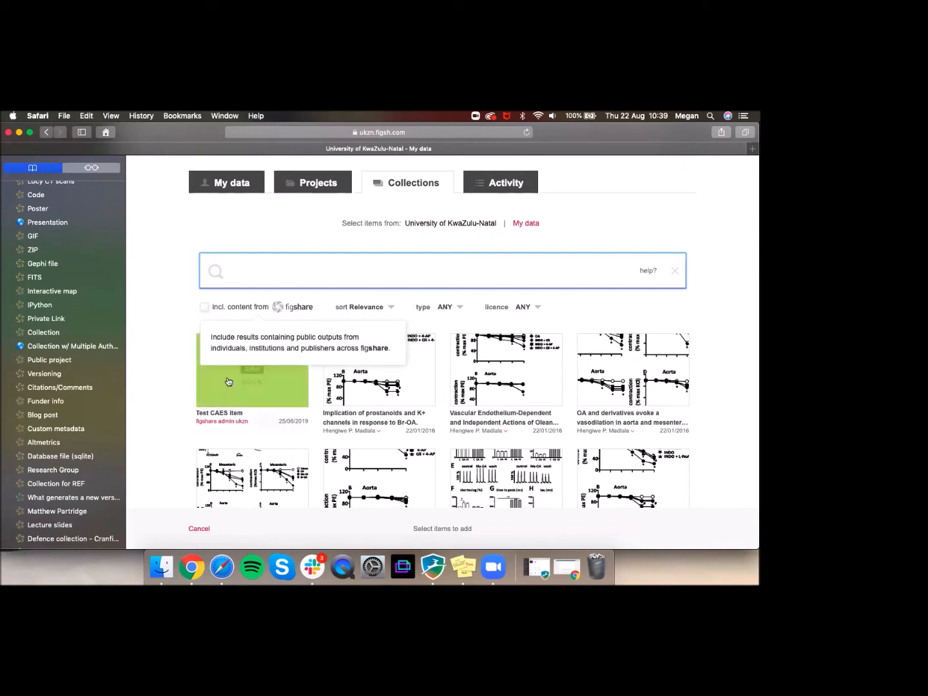
pyautogui.click(265, 376)
pyautogui.click(400, 359)
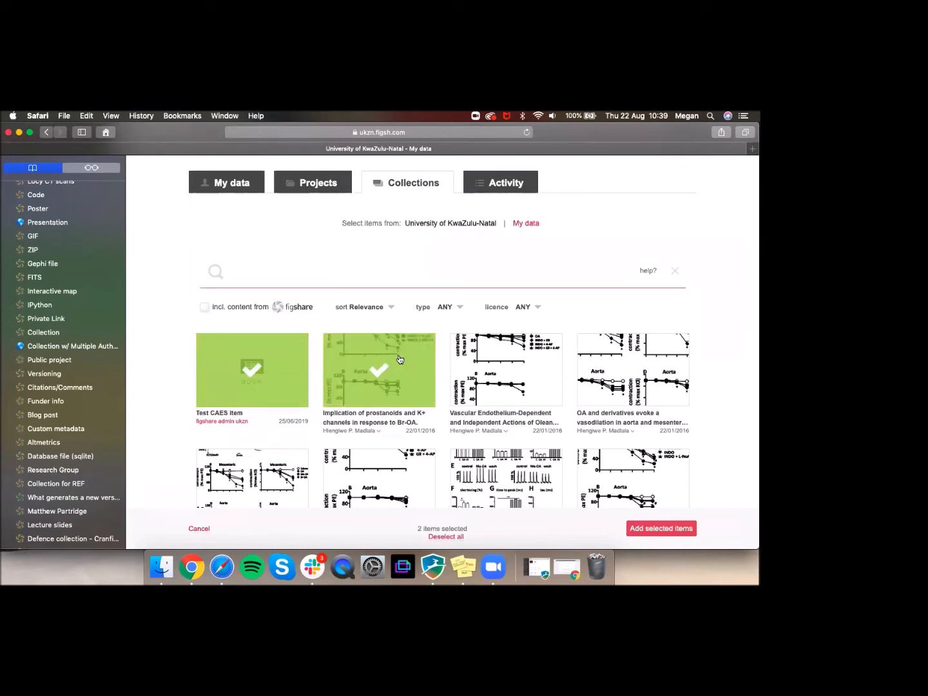
pyautogui.click(398, 374)
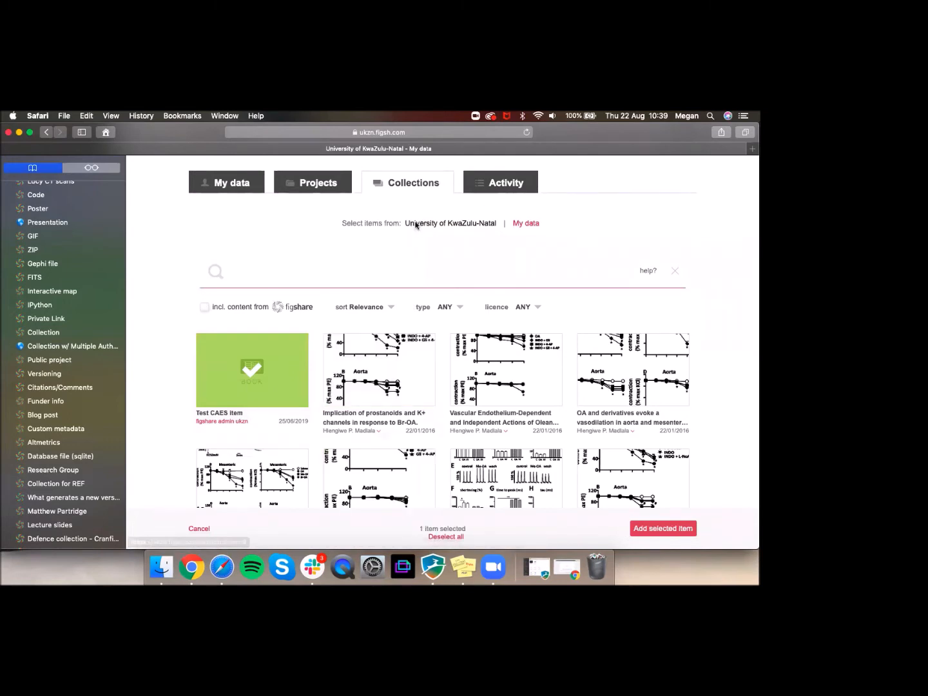
pyautogui.click(377, 356)
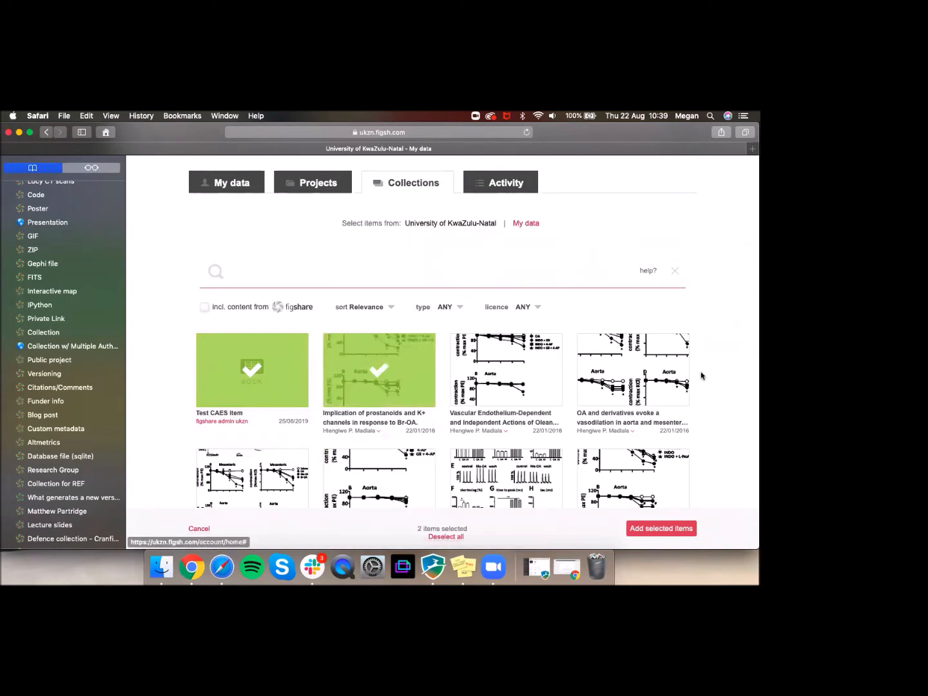
pyautogui.click(653, 535)
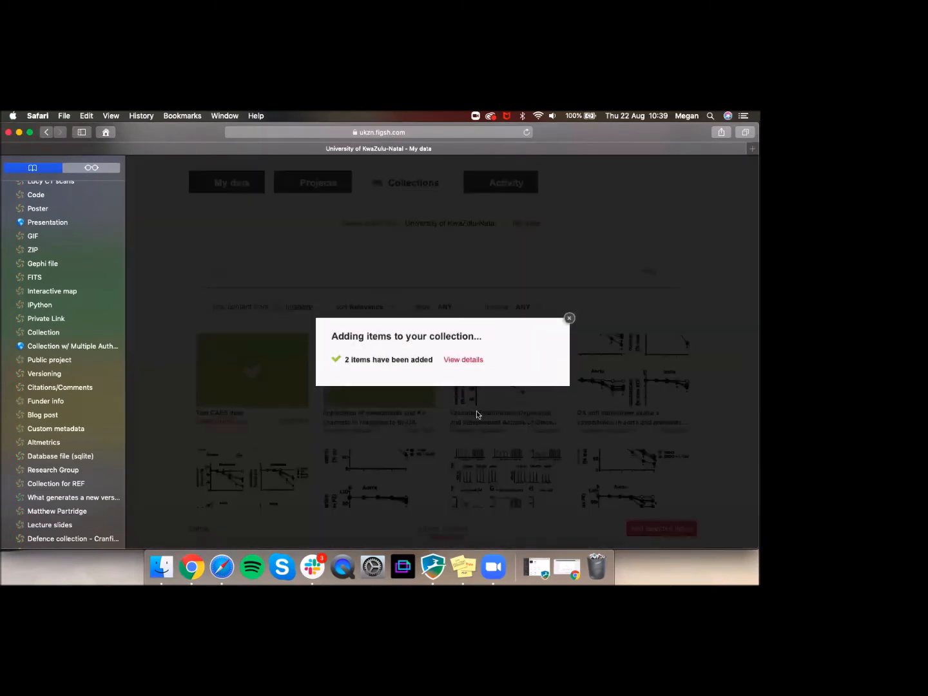
pyautogui.click(568, 317)
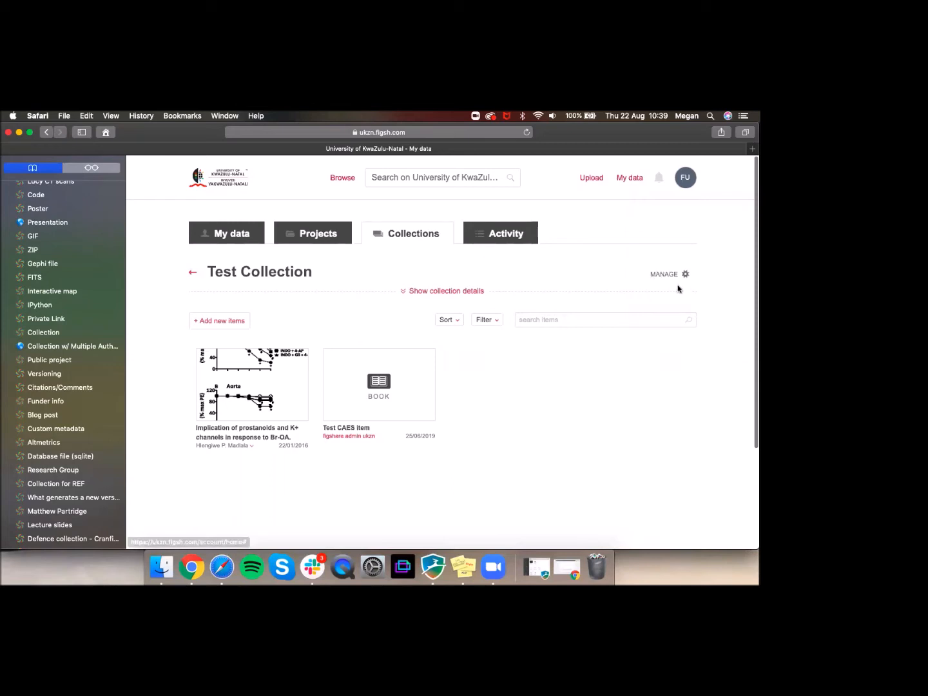
# Step: Try Edit collection details from MANAGE, then return to the list showing Test Collection (2 items)
pyautogui.click(685, 274)
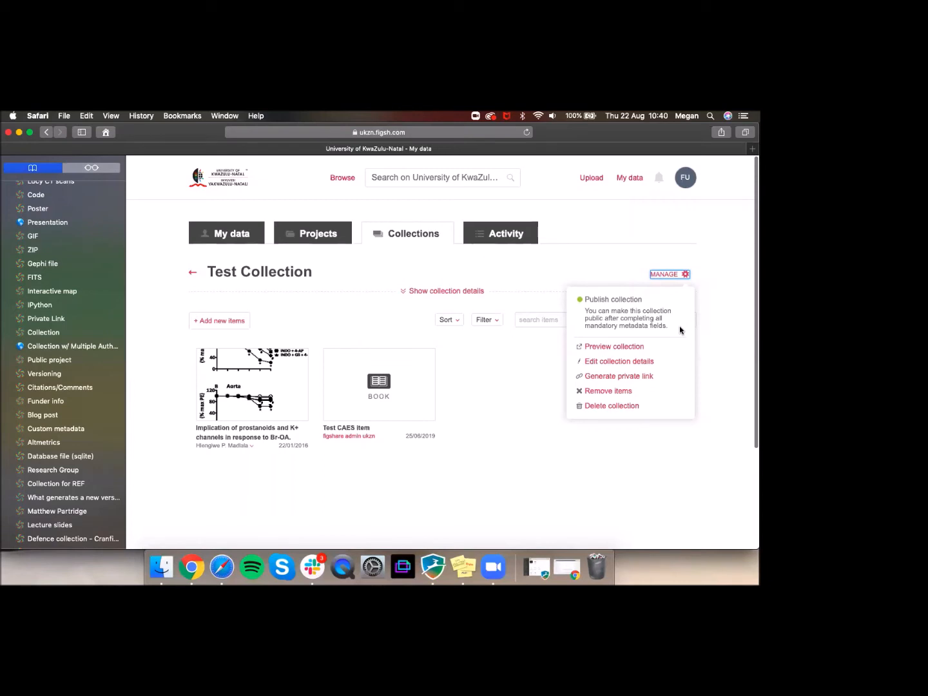
pyautogui.click(620, 362)
pyautogui.click(413, 239)
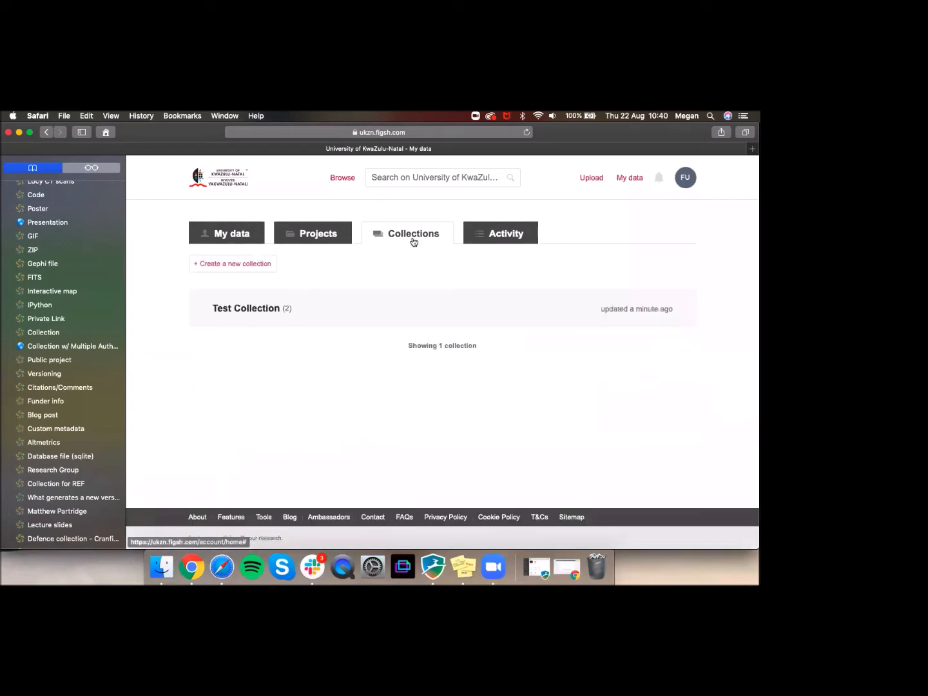
# Step: Check the Activity page, then return to My data and highlight the 2 GB quota
pyautogui.click(507, 242)
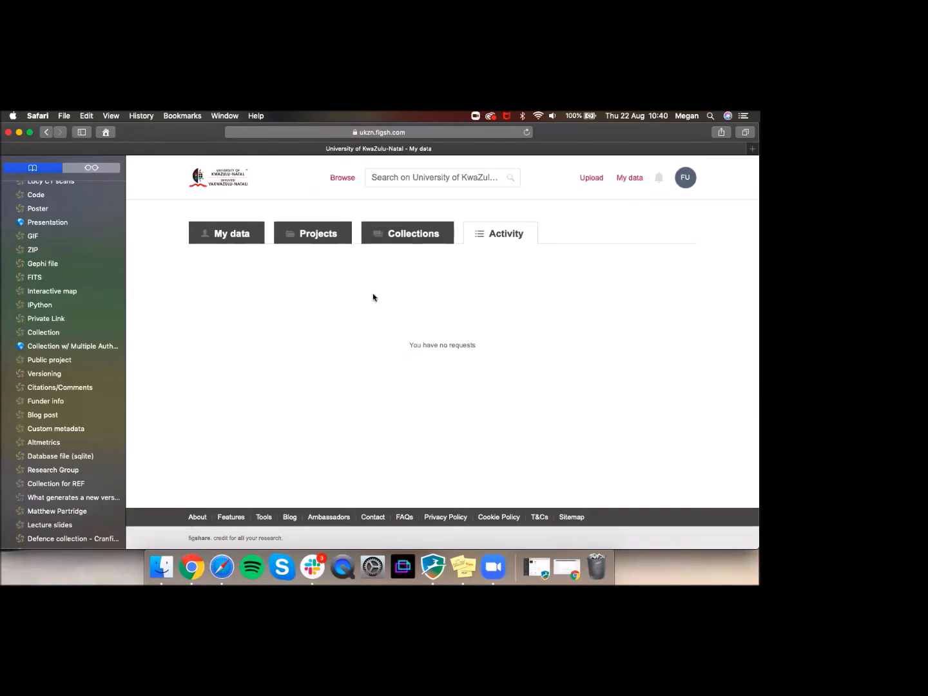
pyautogui.click(235, 238)
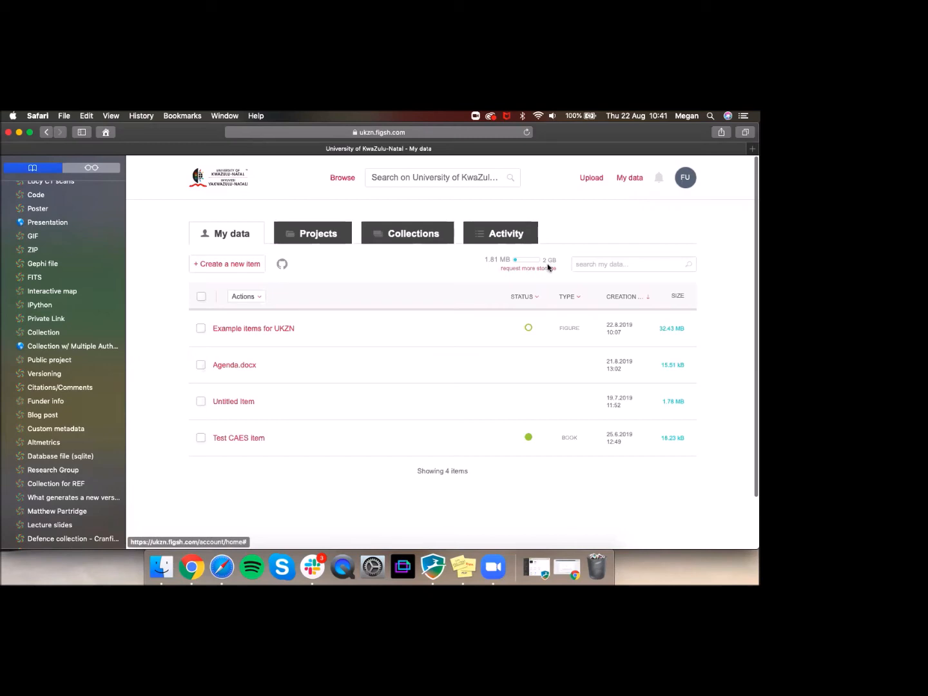
pyautogui.moveTo(557, 270); pyautogui.dragTo(521, 265)
# Step: Request more storage, change New quota from 2 to 4 GB, then close the dialog
pyautogui.click(452, 287)
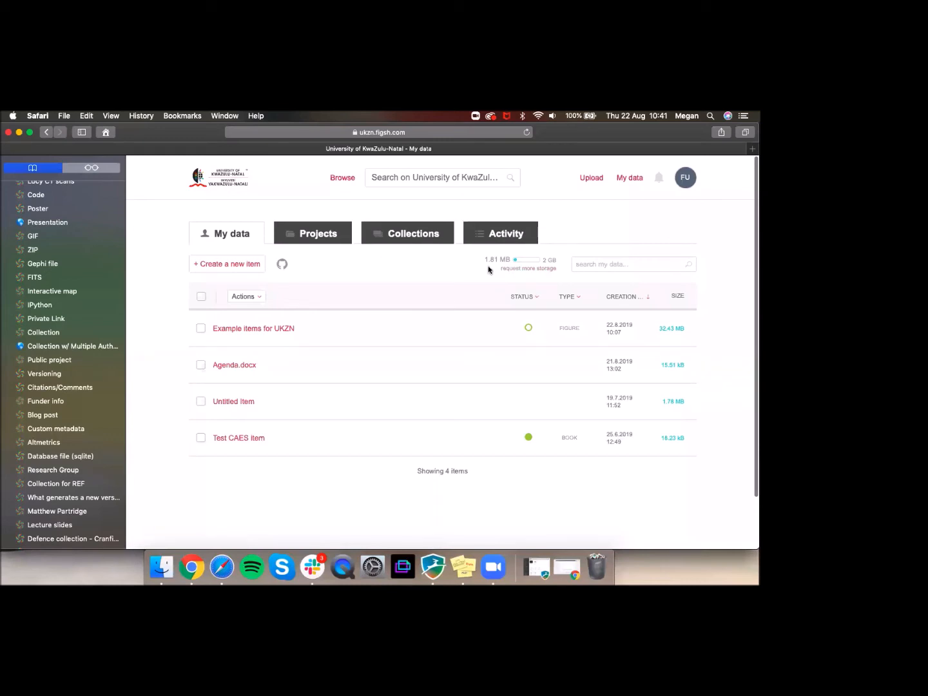
pyautogui.click(513, 273)
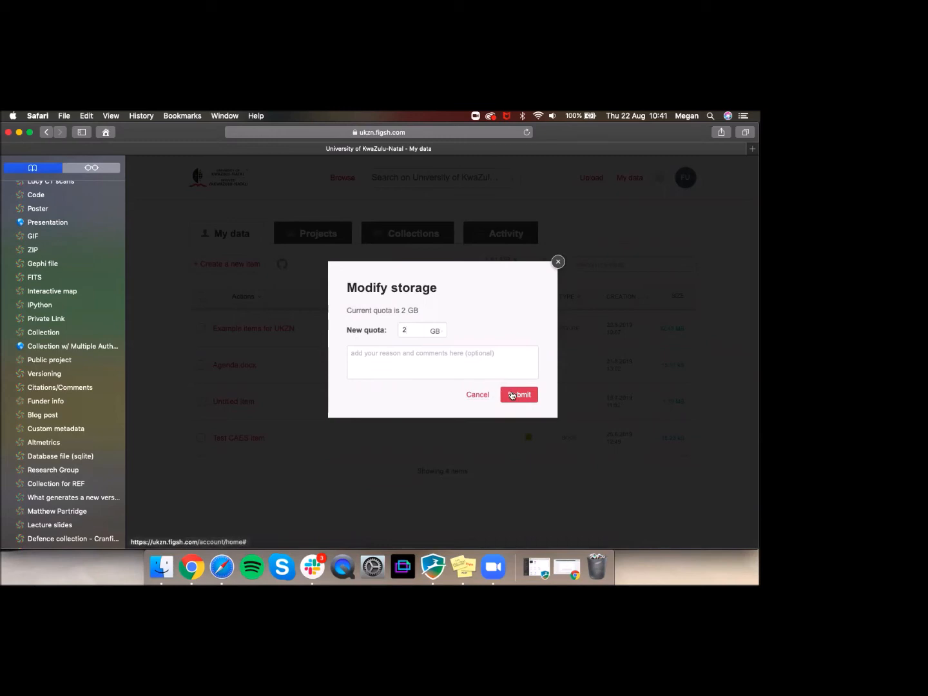
pyautogui.click(410, 332)
pyautogui.press('BackSpace')
pyautogui.write('4')
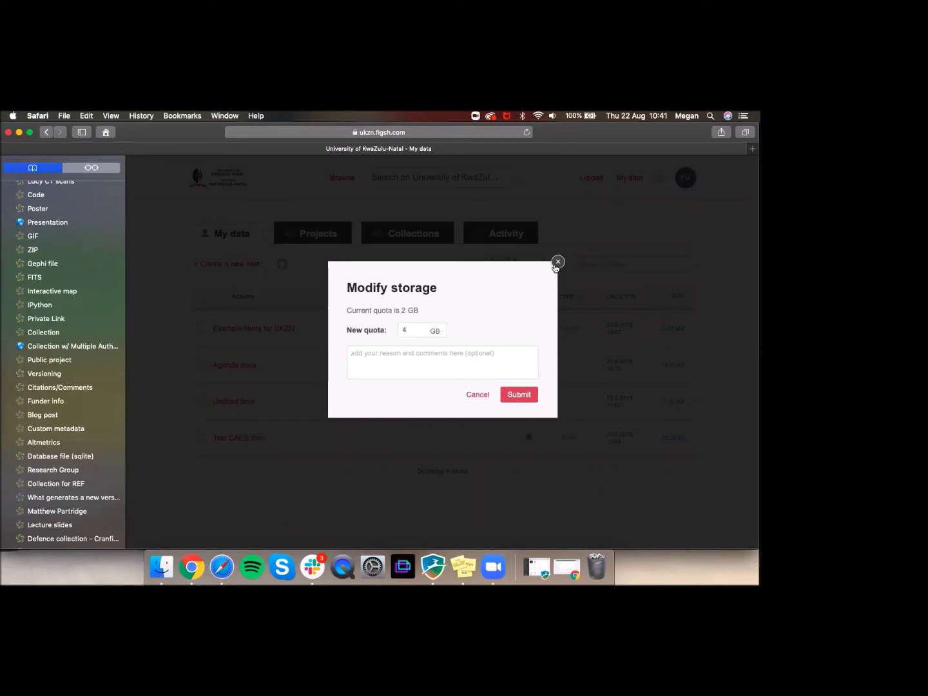
pyautogui.click(477, 396)
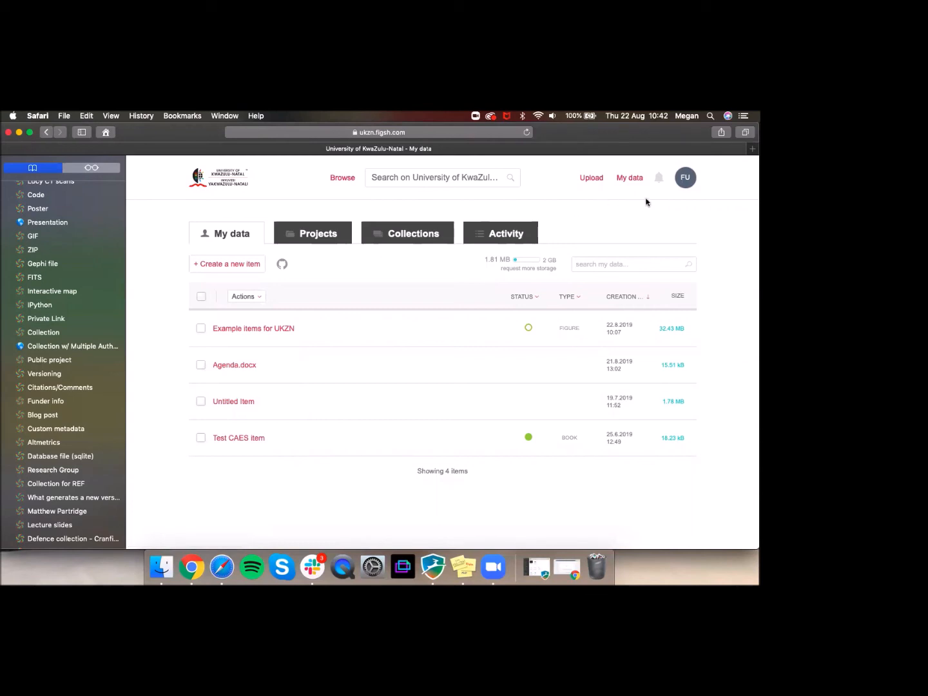
# Step: Open My profile from the FU avatar menu and scroll through its details, social links, biography and publications
pyautogui.click(687, 180)
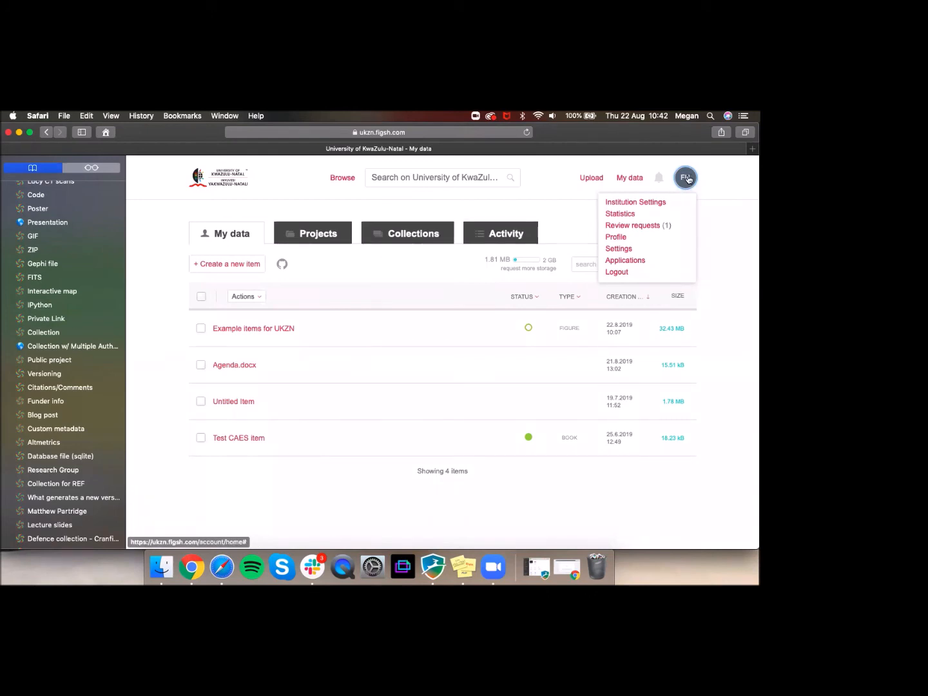
pyautogui.click(623, 236)
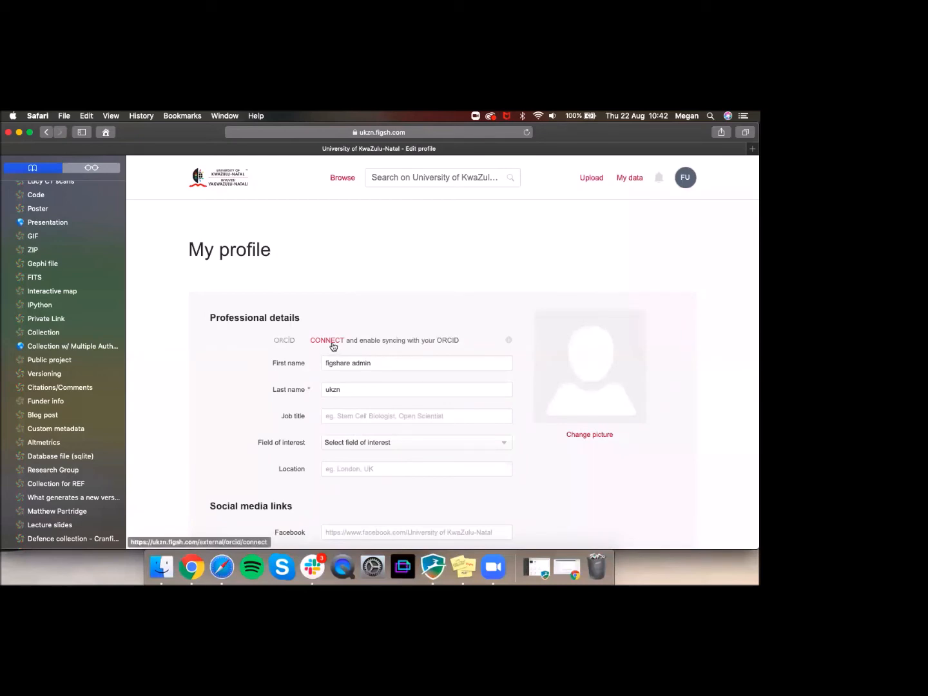
pyautogui.click(383, 359)
pyautogui.scroll(-2, 384, 360)
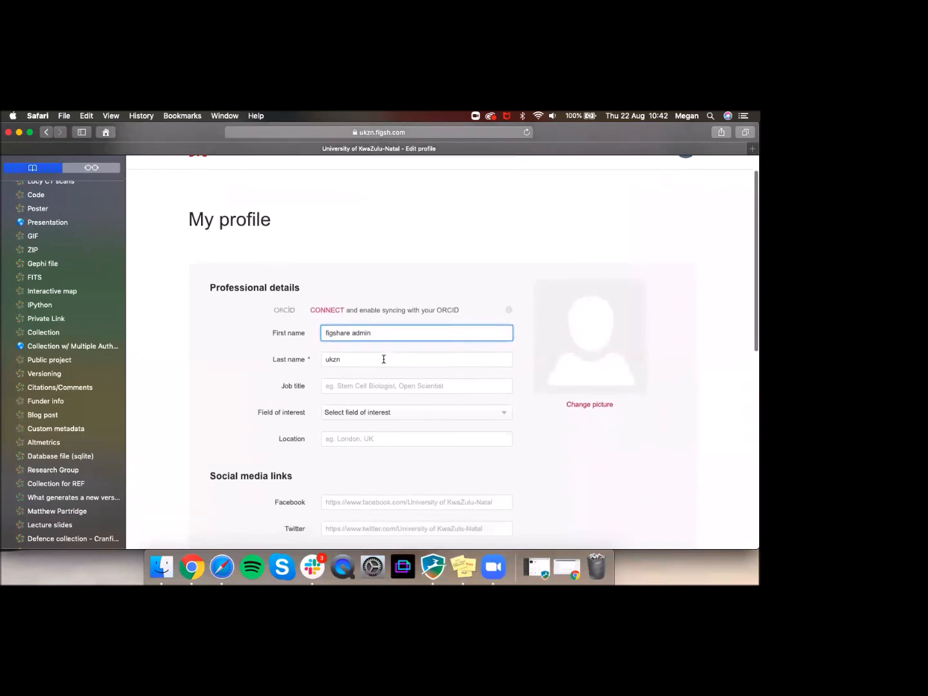
pyautogui.scroll(-3, 384, 359)
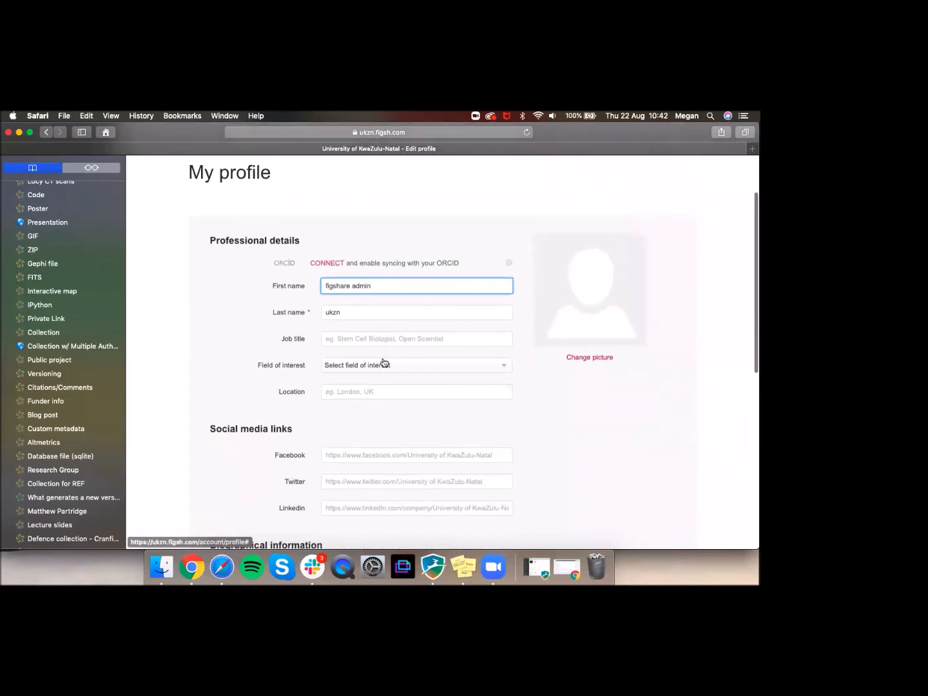
pyautogui.scroll(-3, 383, 360)
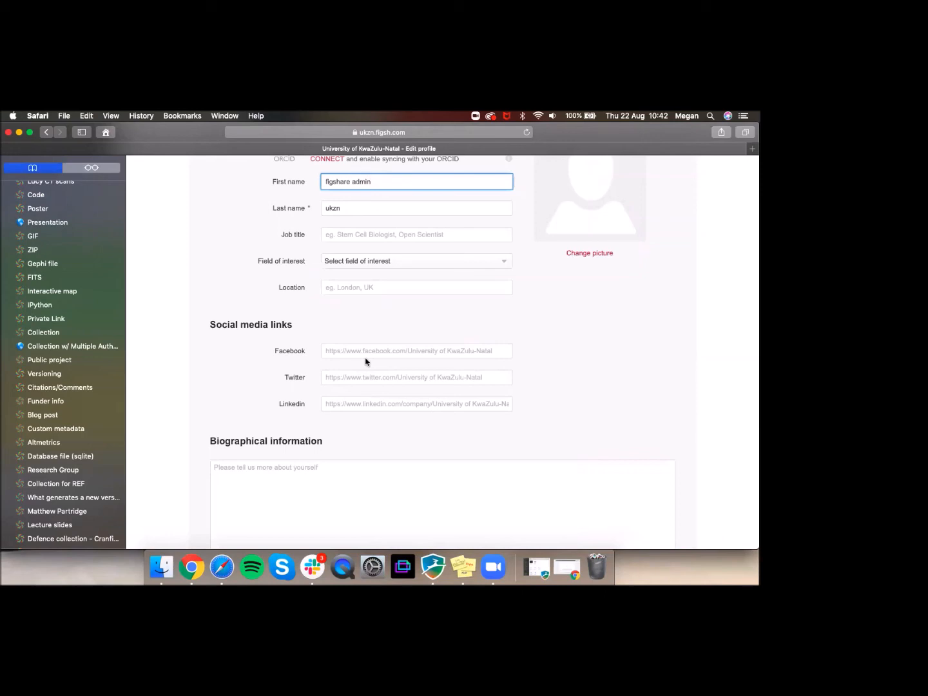
pyautogui.scroll(-2, 335, 393)
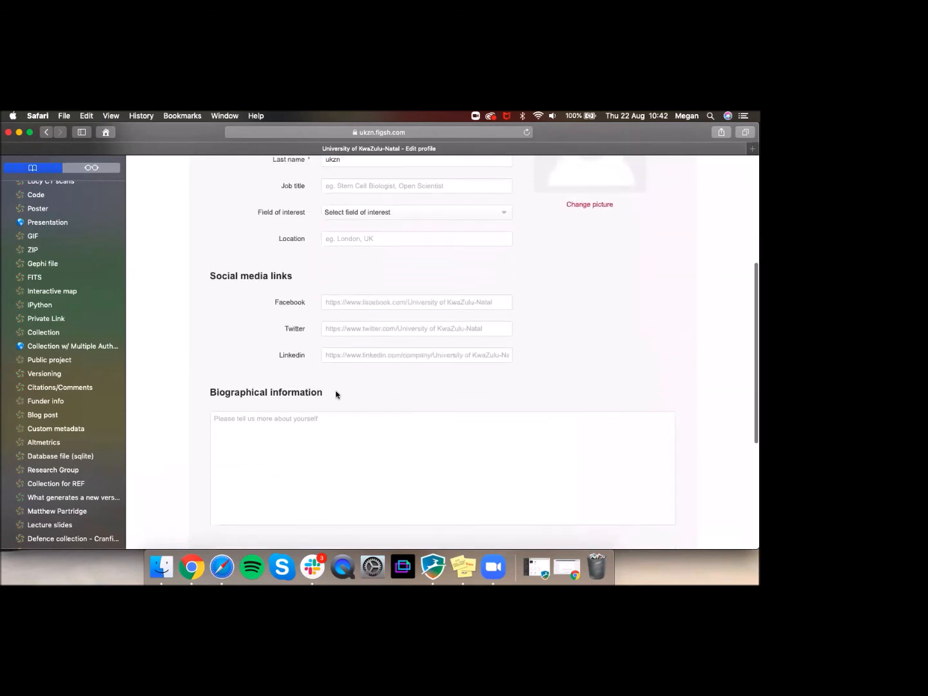
pyautogui.scroll(-2, 336, 393)
pyautogui.scroll(-6, 273, 376)
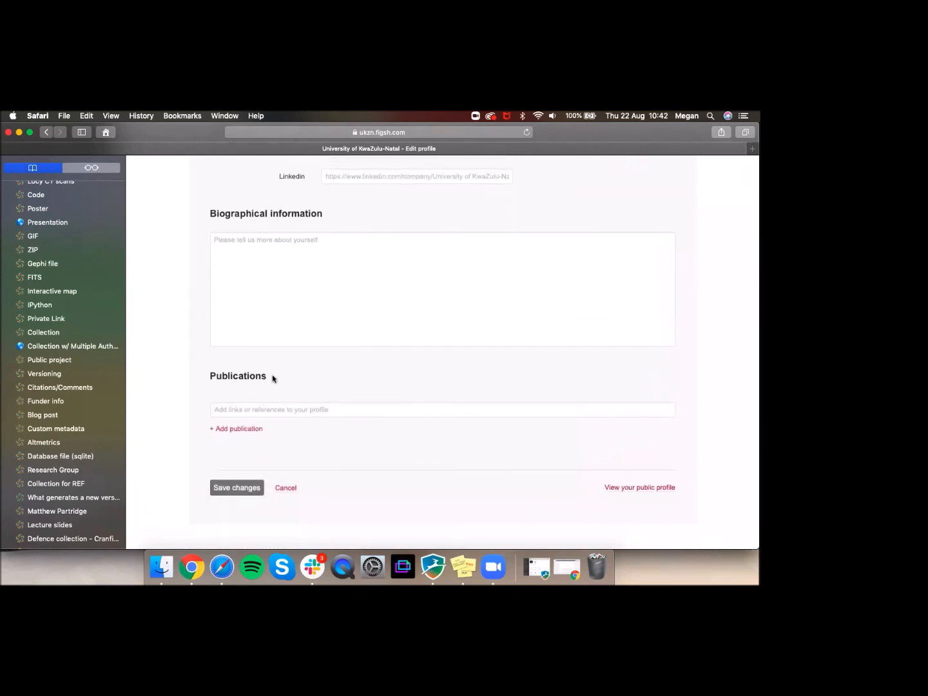
pyautogui.scroll(14, 273, 379)
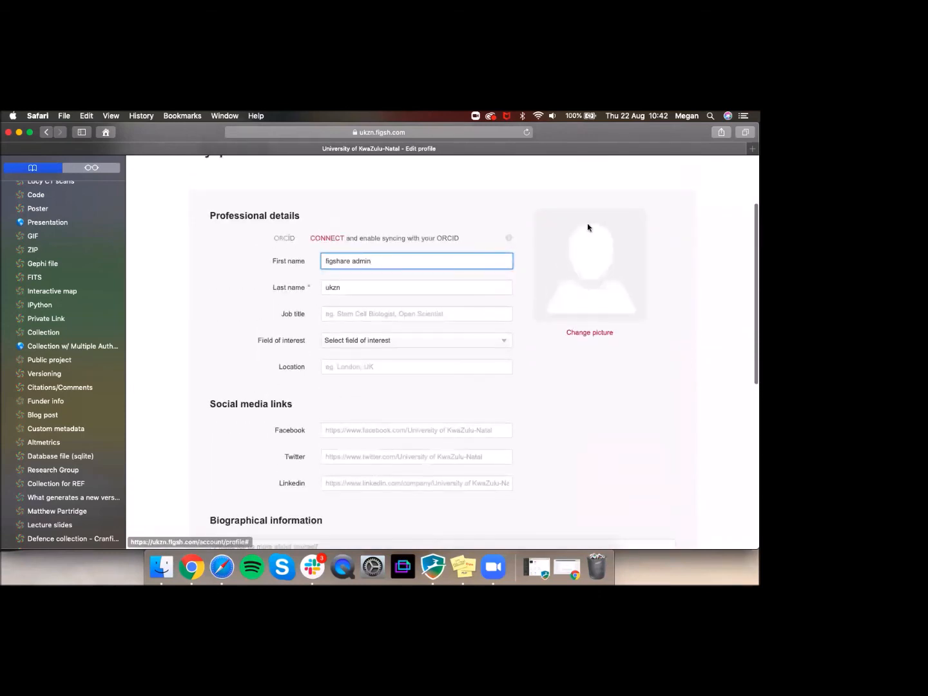
pyautogui.scroll(5, 477, 241)
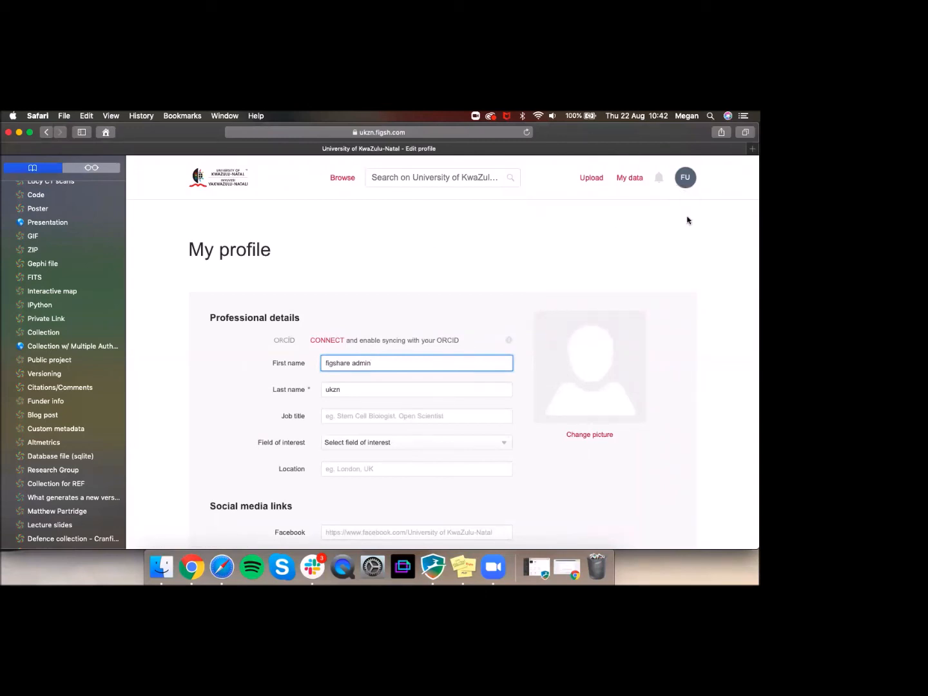
# Step: Open Applications from the FU avatar menu and check: no applications, one personal token 'My Token'
pyautogui.click(685, 178)
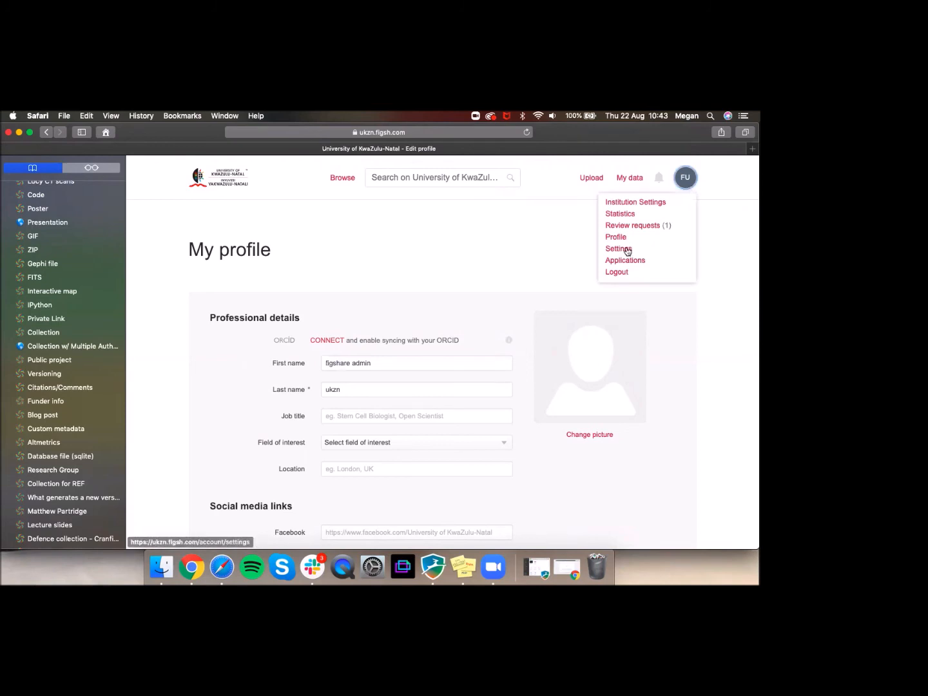
pyautogui.click(633, 261)
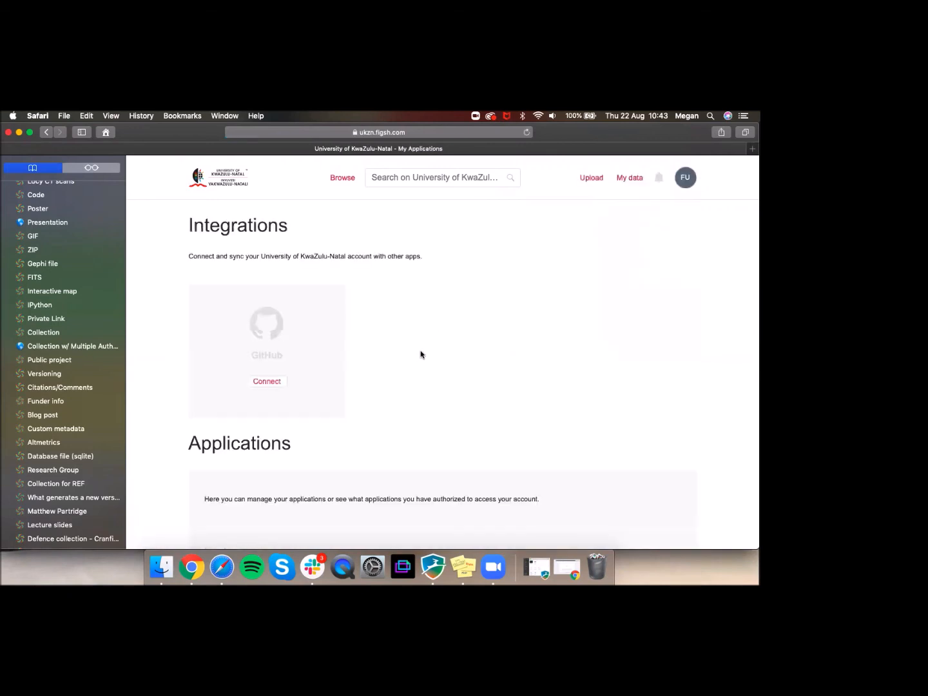
pyautogui.scroll(-1, 420, 354)
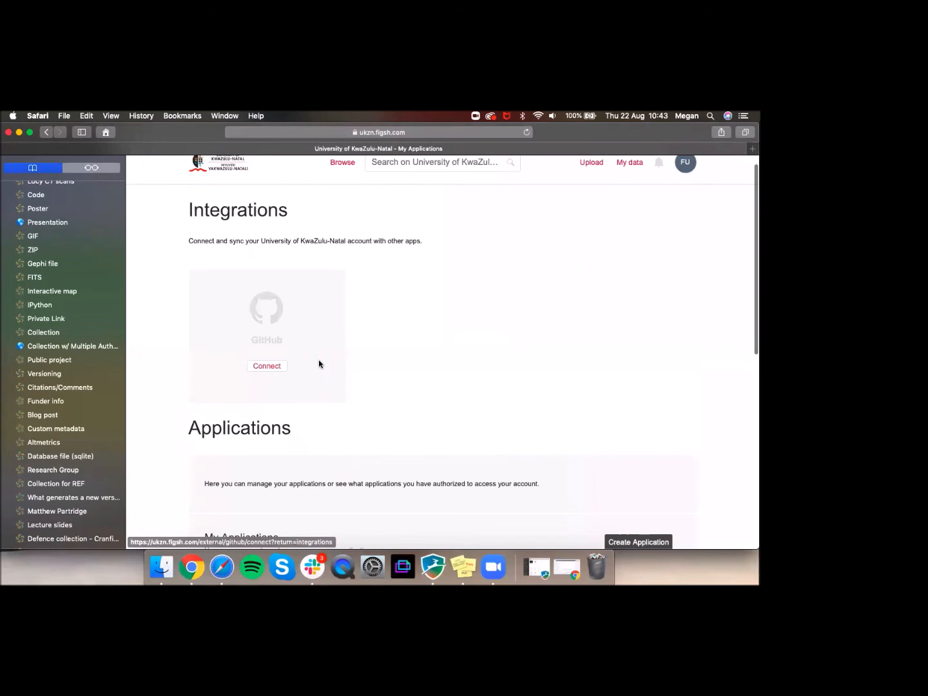
pyautogui.scroll(-3, 371, 348)
pyautogui.scroll(-6, 371, 349)
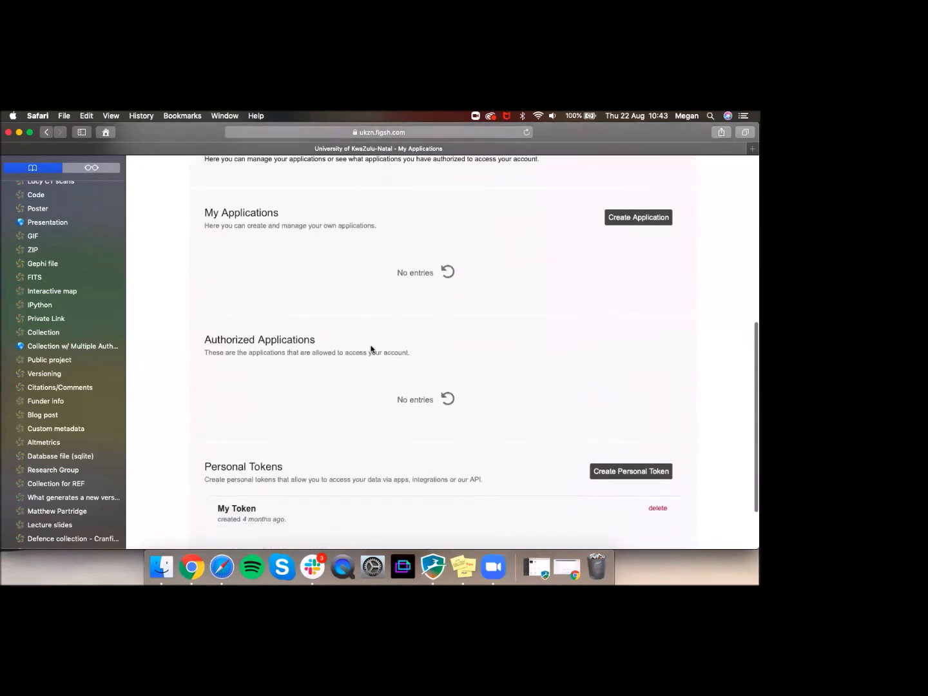
pyautogui.scroll(-1, 371, 348)
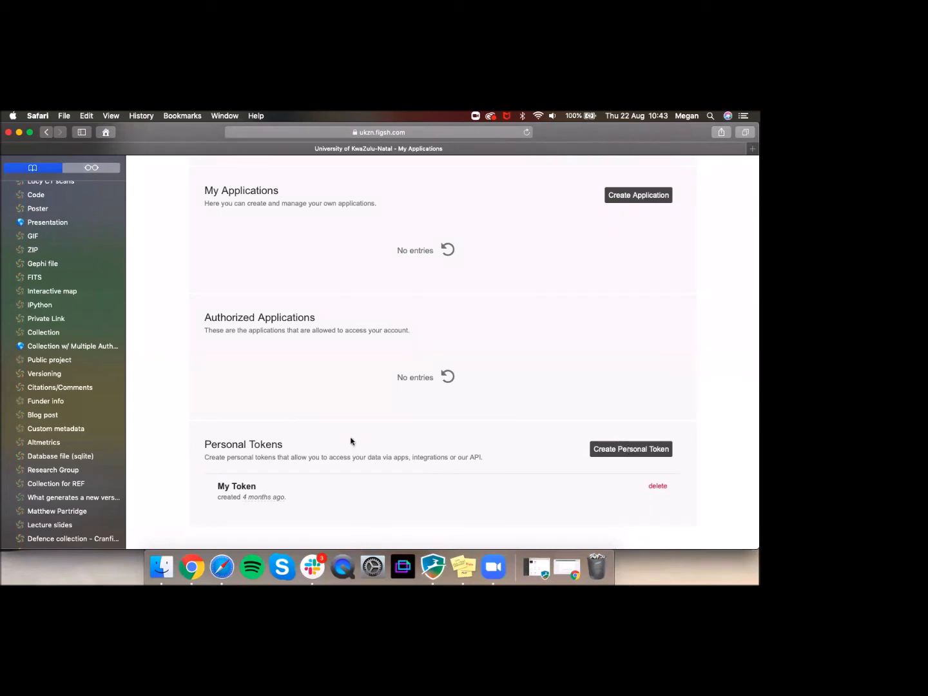
pyautogui.scroll(2, 368, 379)
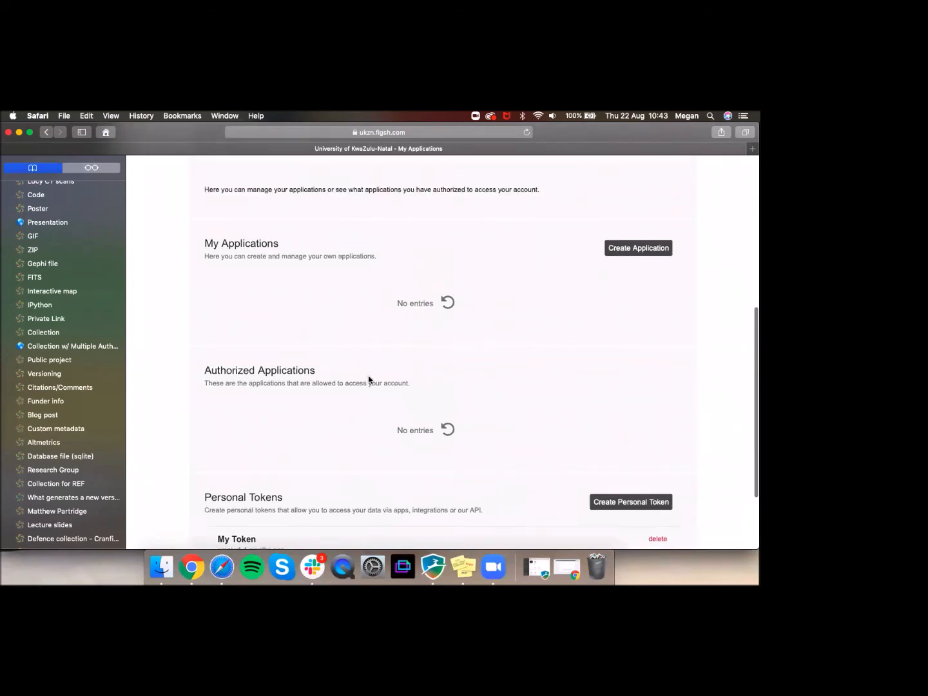
pyautogui.scroll(2, 369, 379)
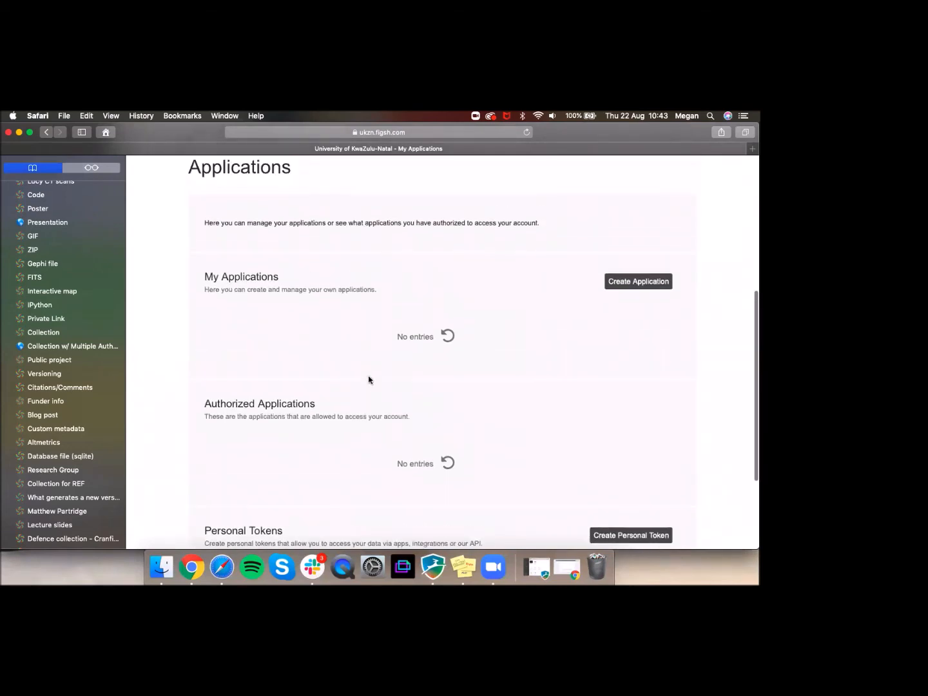